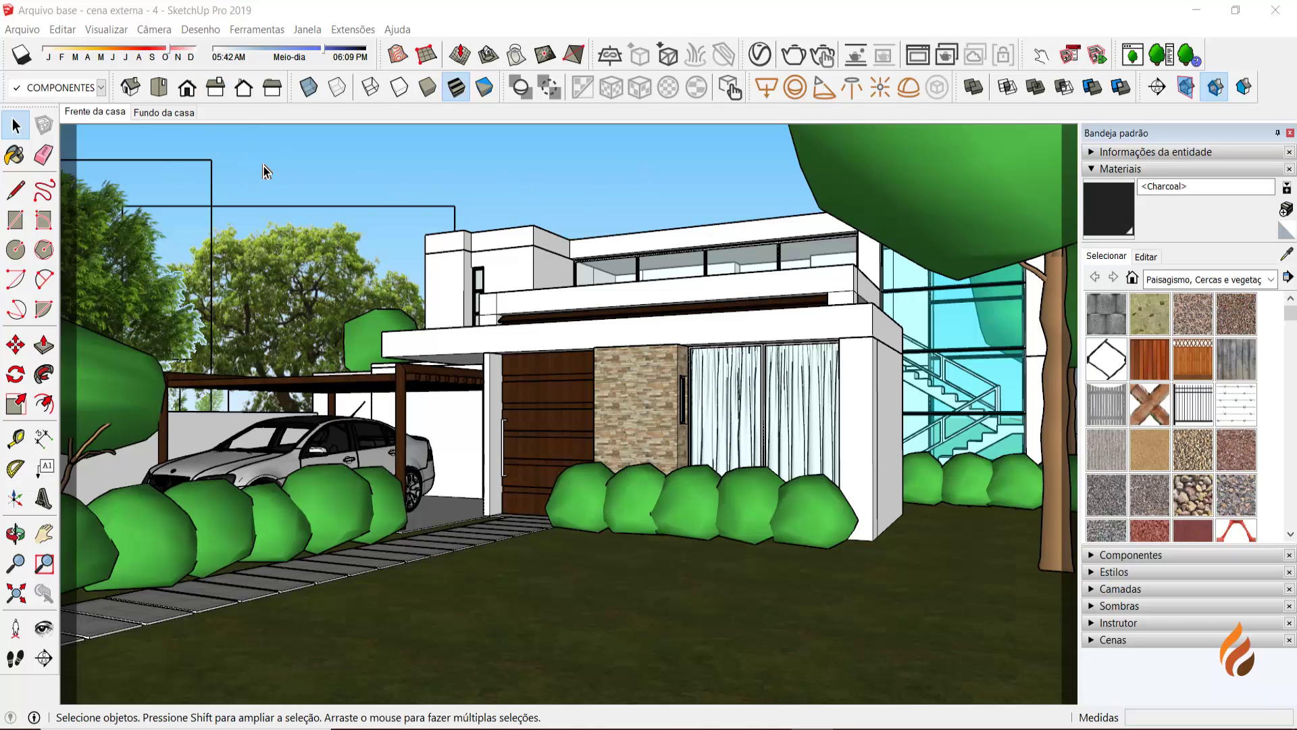
- Hide the background tree image planes behind the house and carport
{"action": "left_click", "coordinate": [331, 190]}
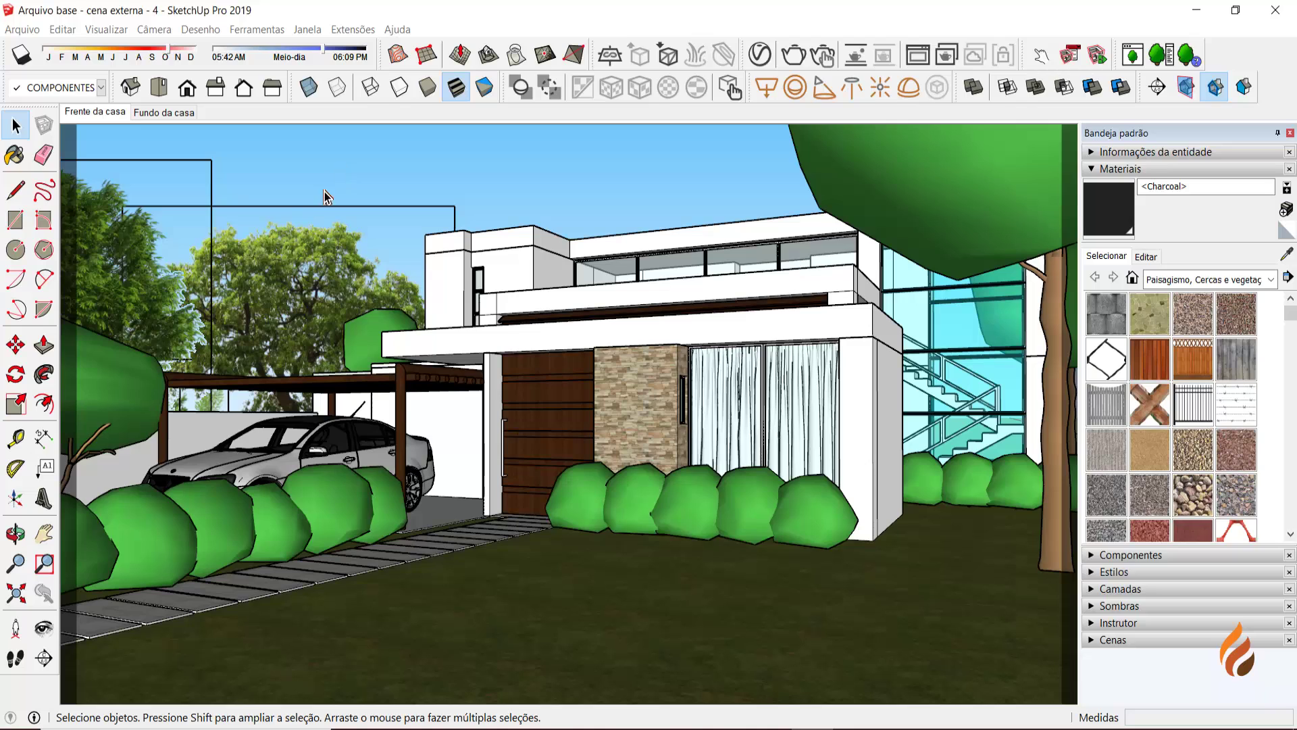
{"action": "left_click_drag", "start_coordinate": [337, 163], "coordinate": [240, 210]}
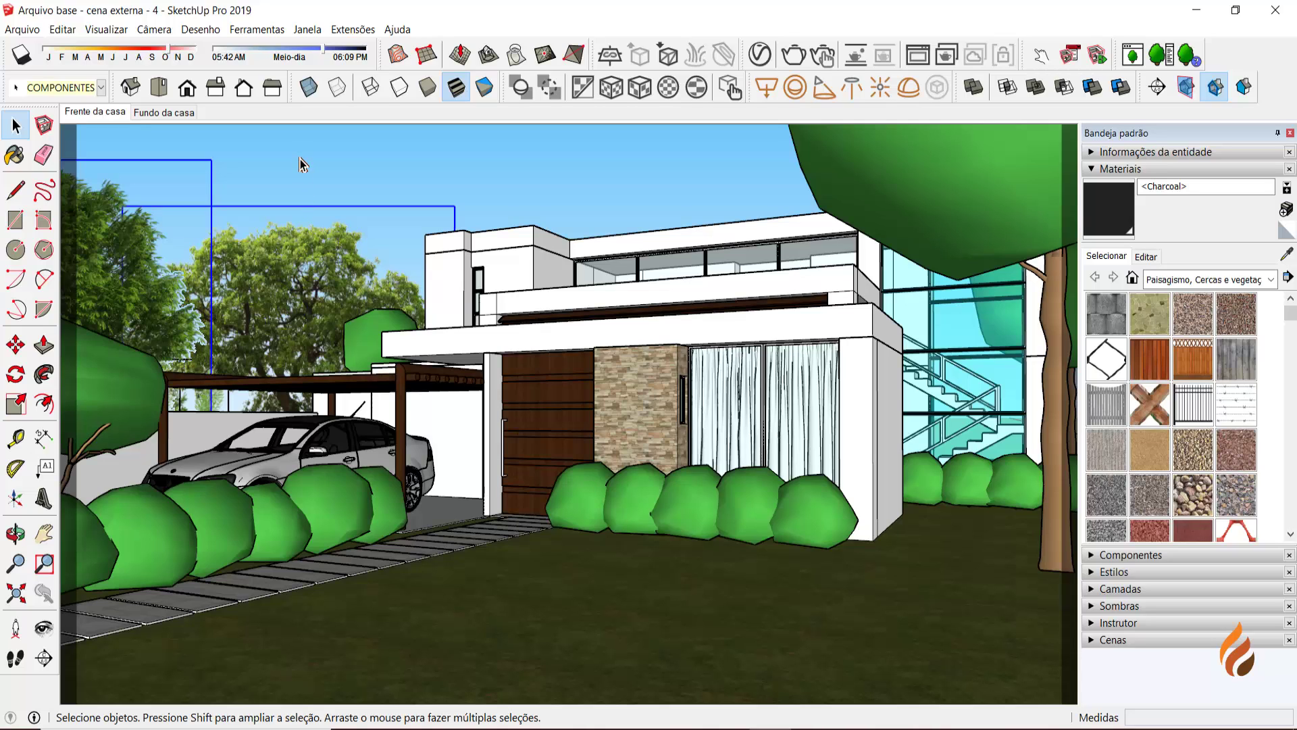
{"action": "right_click", "coordinate": [249, 237]}
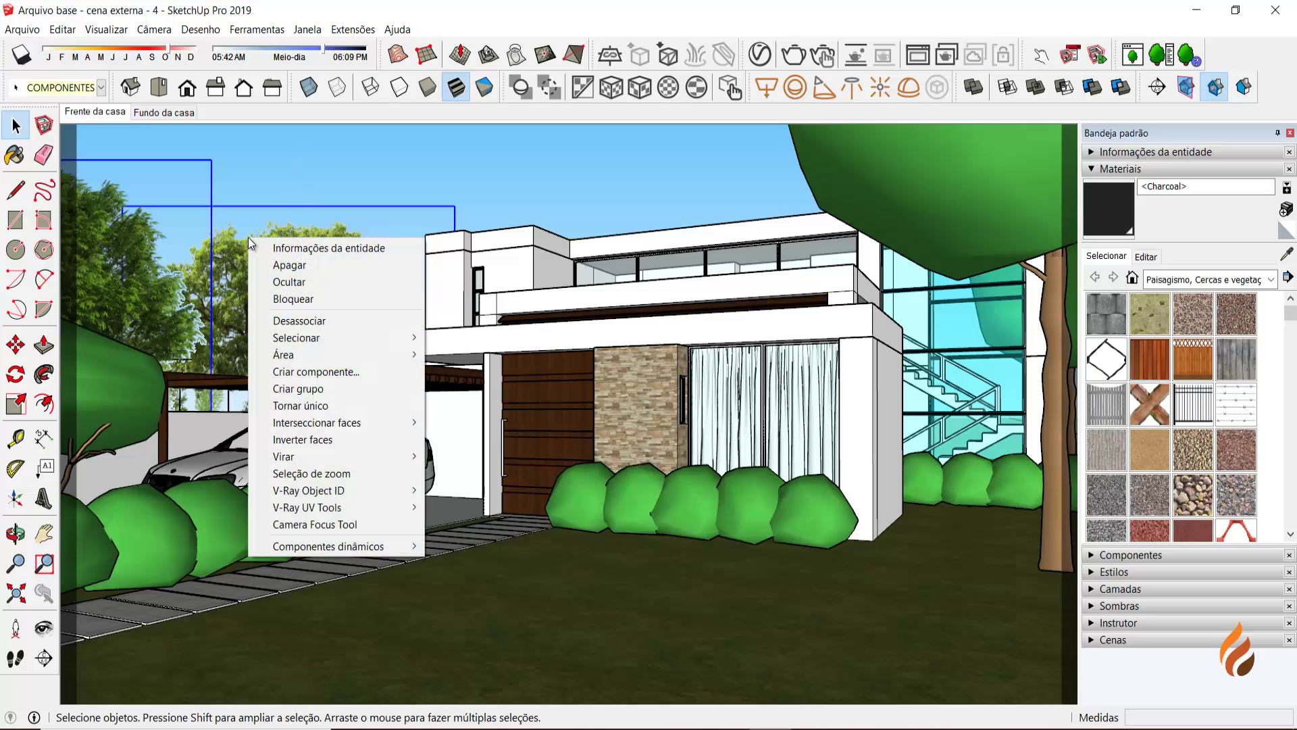
{"action": "left_click", "coordinate": [303, 282]}
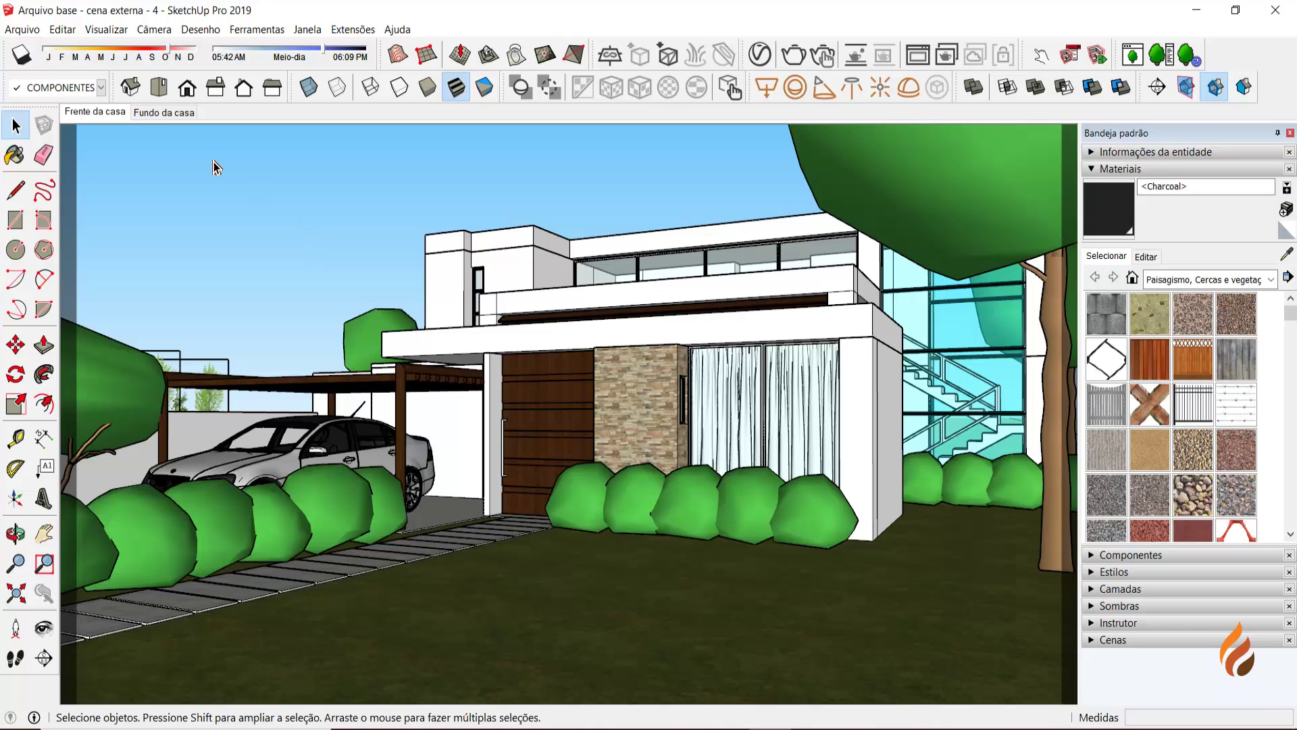
- Unhide the background tree image planes that were just hidden
{"action": "left_click", "coordinate": [62, 30]}
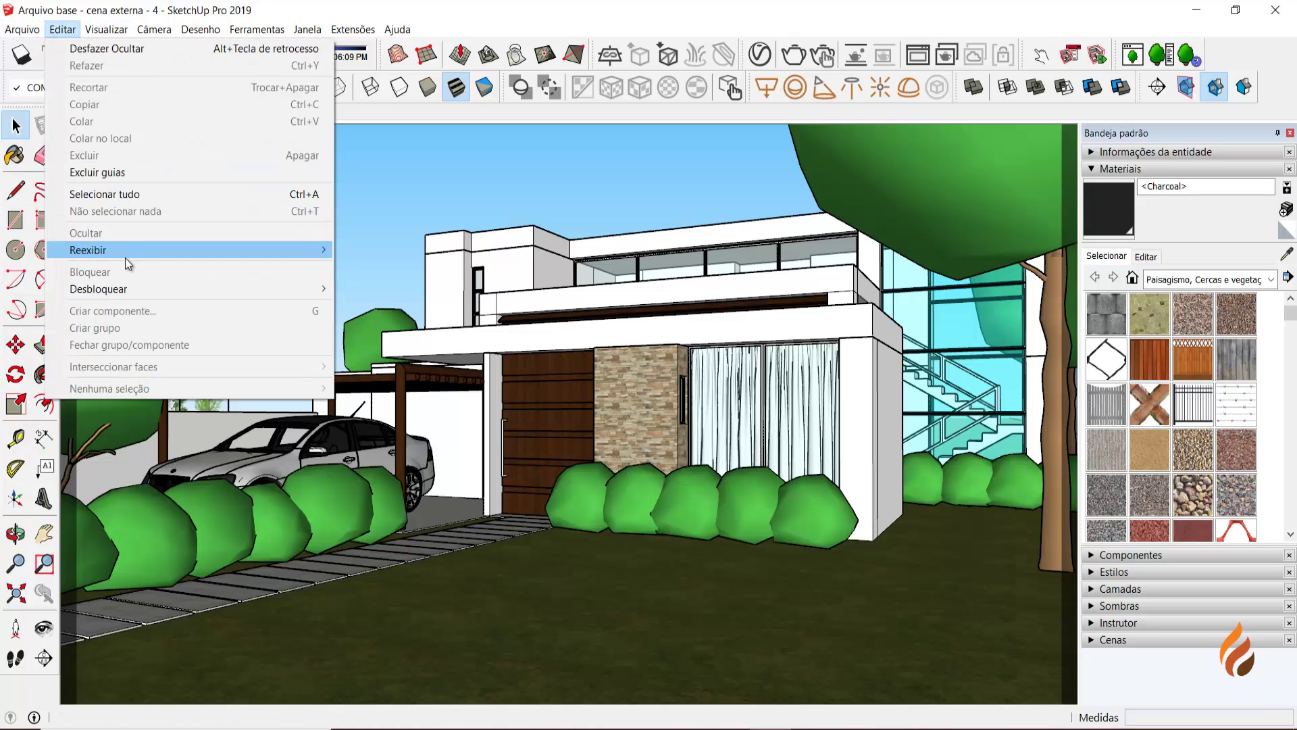
{"action": "mouse_move", "coordinate": [126, 258]}
{"action": "left_click", "coordinate": [363, 268]}
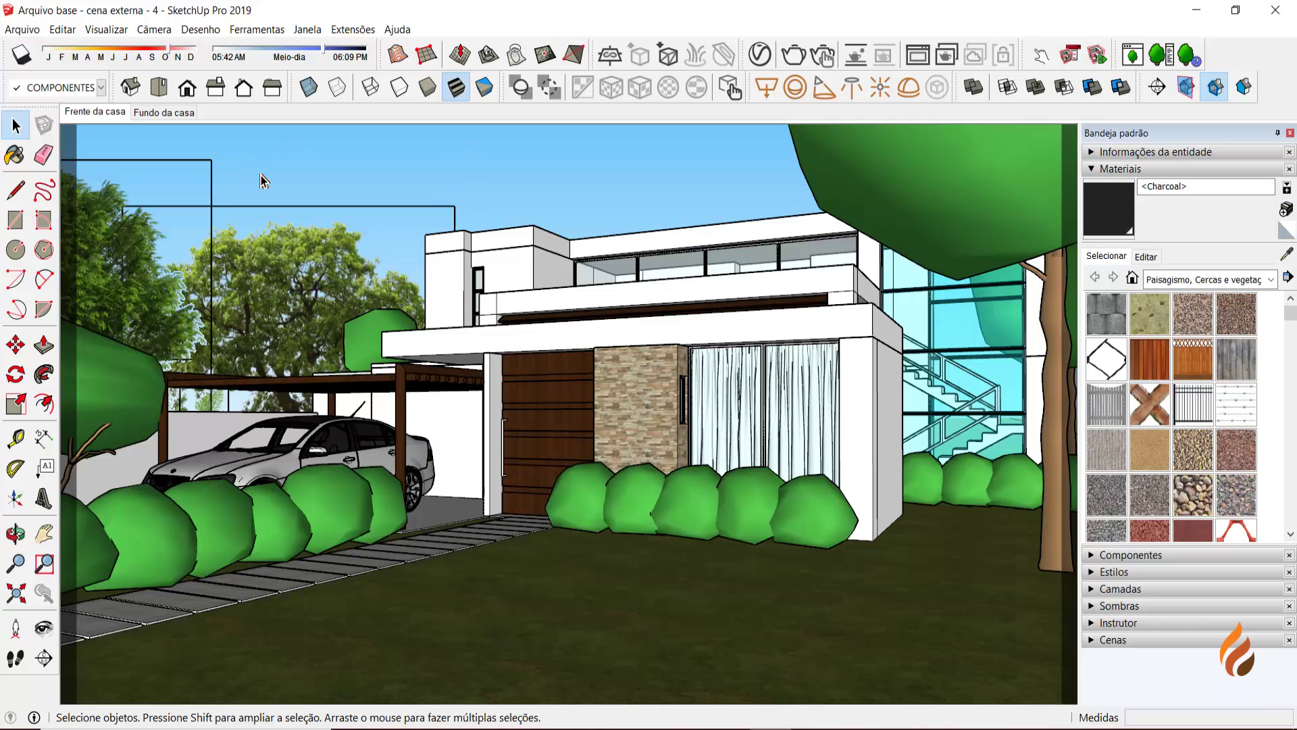
- Select both background tree planes in the sky area behind the carport and hide them again
{"action": "left_click_drag", "start_coordinate": [266, 174], "coordinate": [167, 260]}
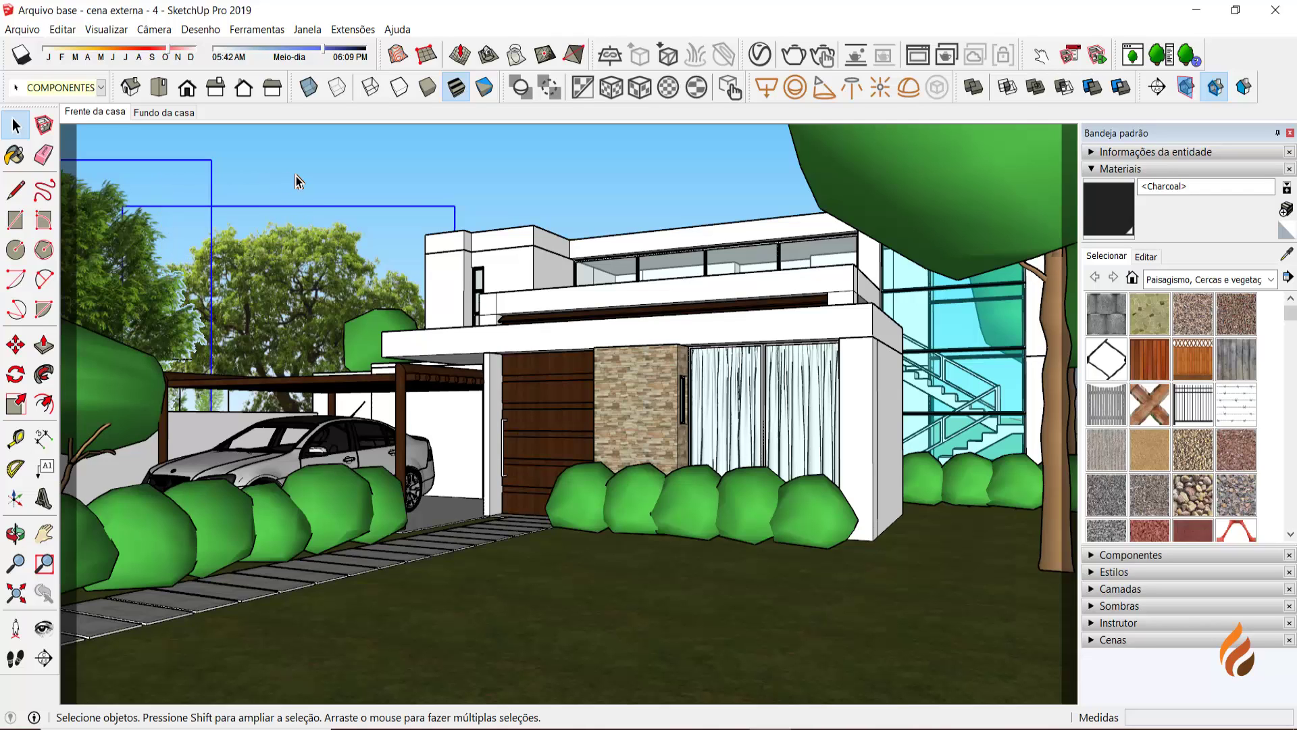
{"action": "right_click", "coordinate": [266, 267]}
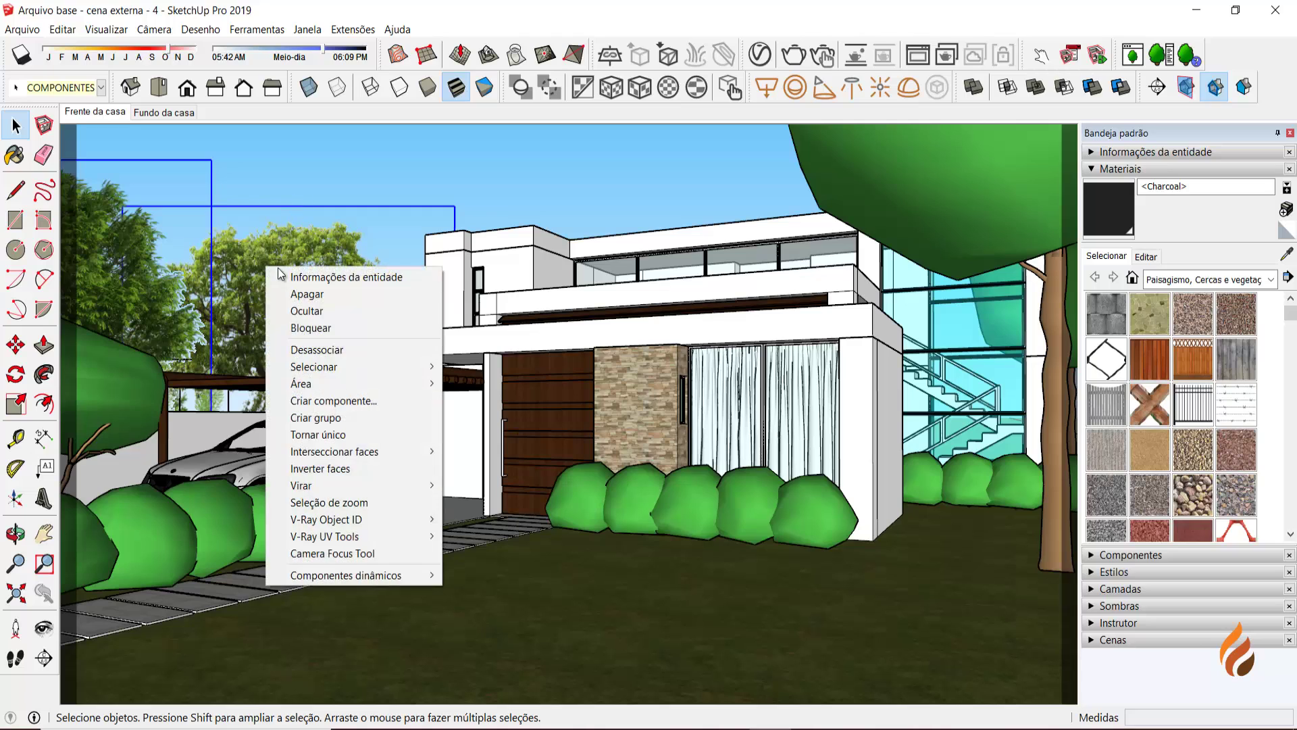
{"action": "left_click", "coordinate": [300, 312]}
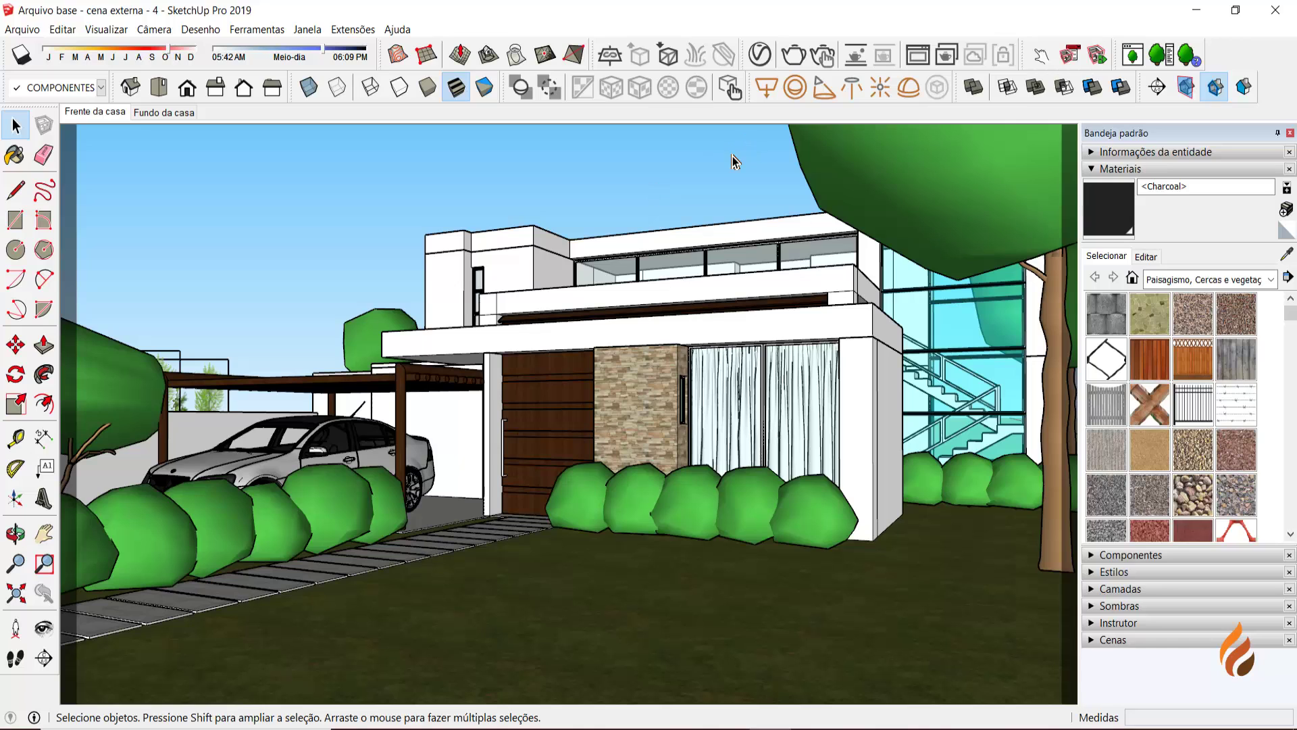
- Enable Material Override in the V-Ray render settings and inspect its override color without changing it
{"action": "left_click", "coordinate": [760, 54]}
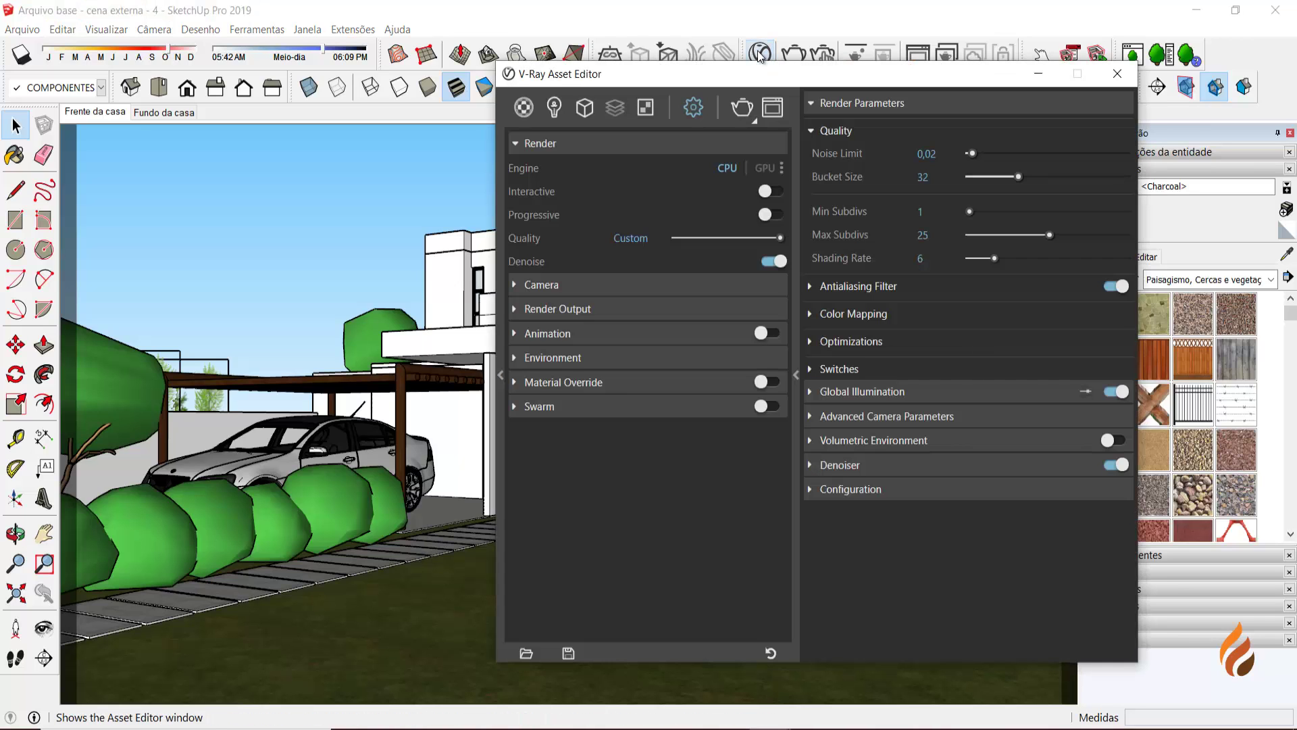
{"action": "left_click", "coordinate": [797, 375]}
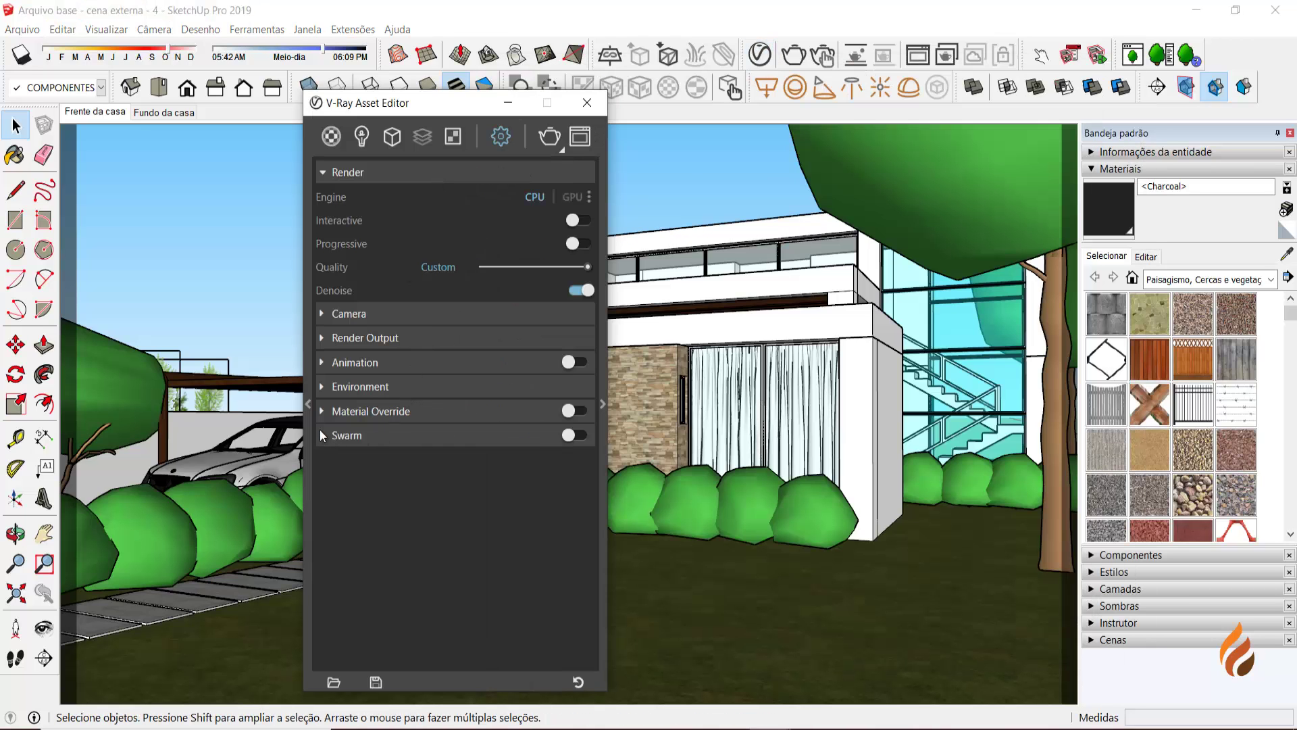
{"action": "left_click", "coordinate": [573, 410]}
{"action": "left_click", "coordinate": [323, 412]}
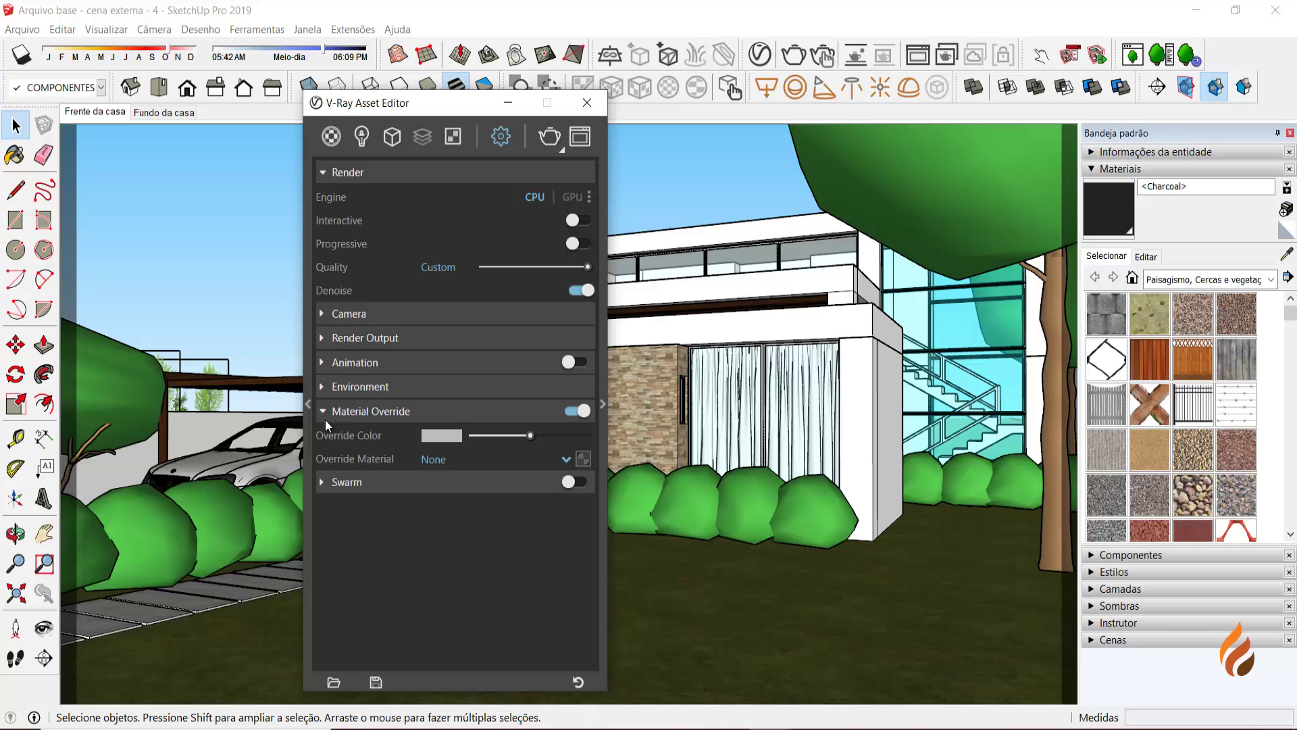
{"action": "left_click", "coordinate": [443, 436]}
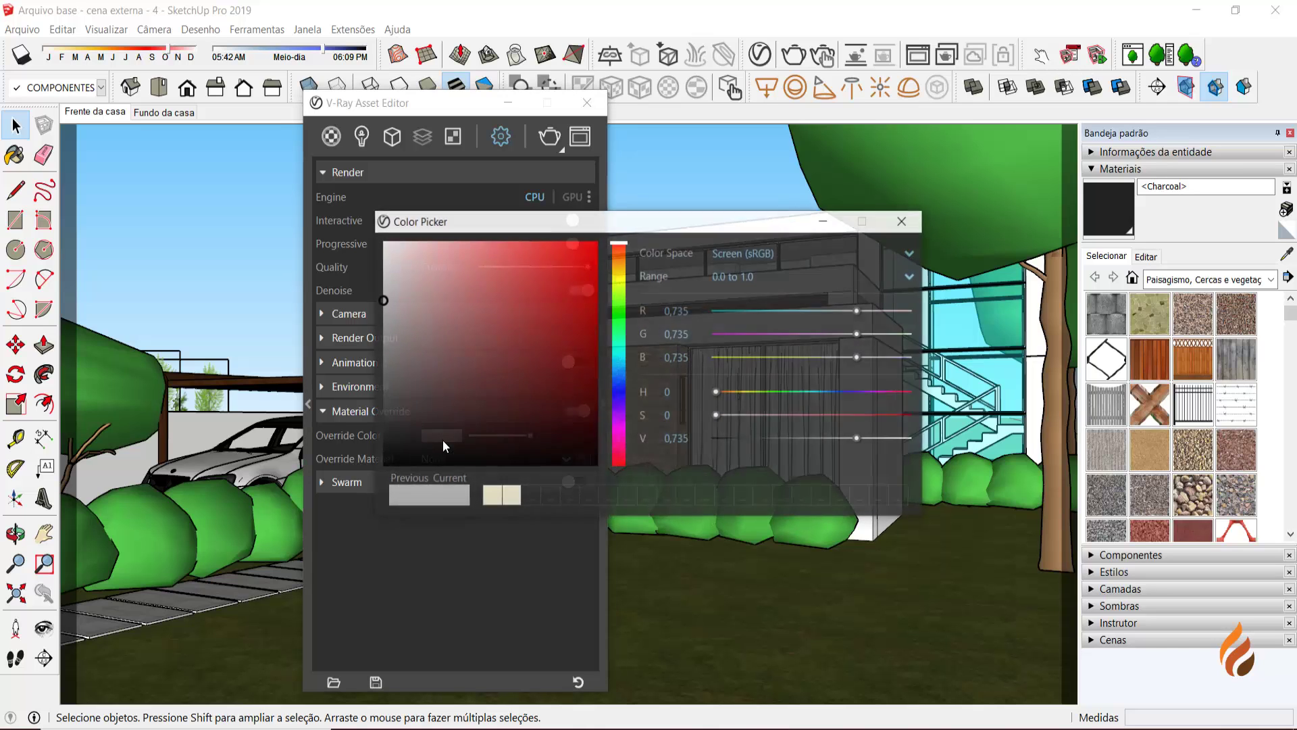
{"action": "left_click", "coordinate": [903, 221]}
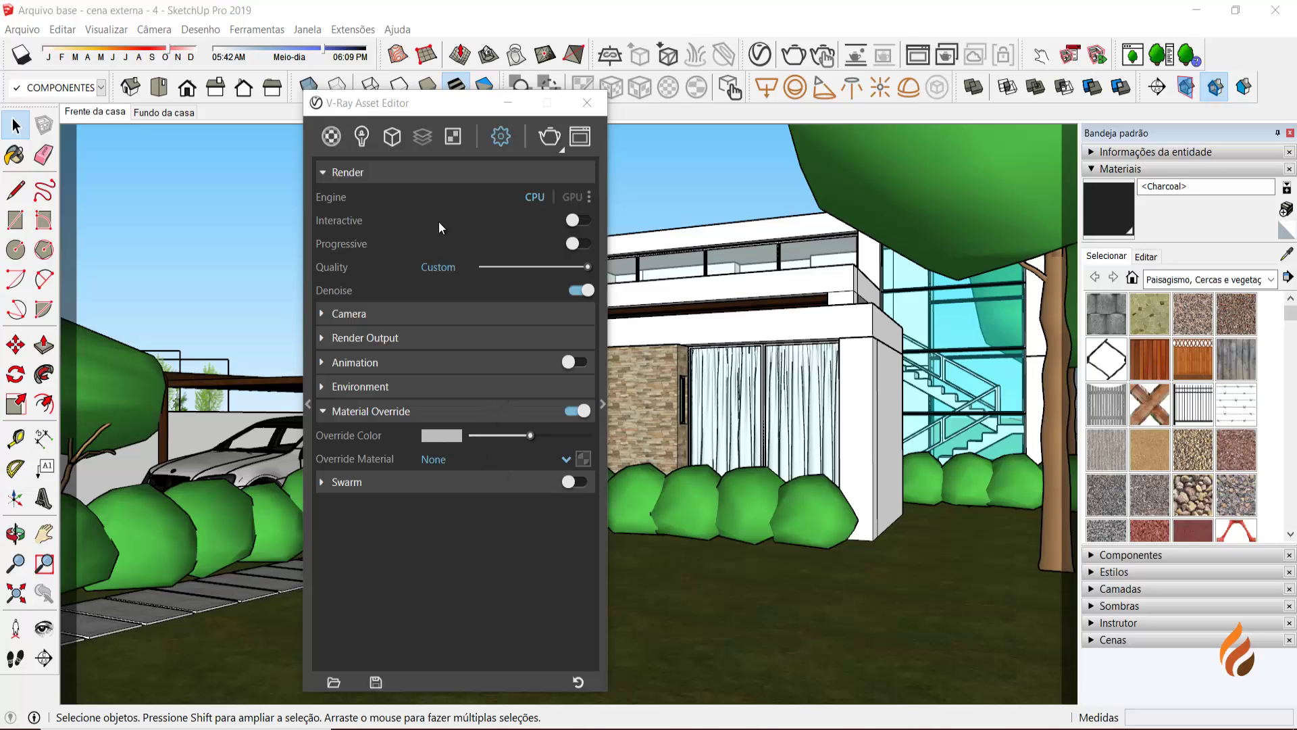
{"action": "left_click_drag", "start_coordinate": [420, 111], "coordinate": [607, 407]}
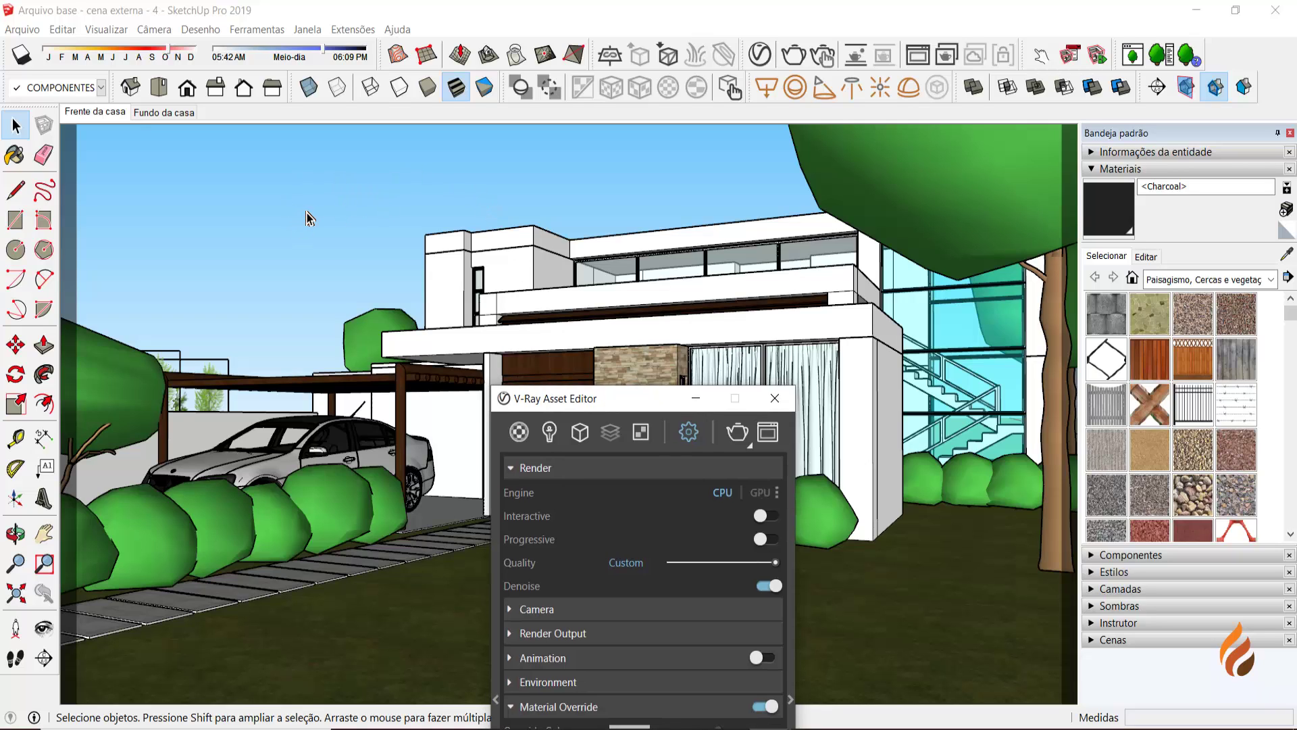
{"action": "left_click_drag", "start_coordinate": [603, 408], "coordinate": [1088, 186]}
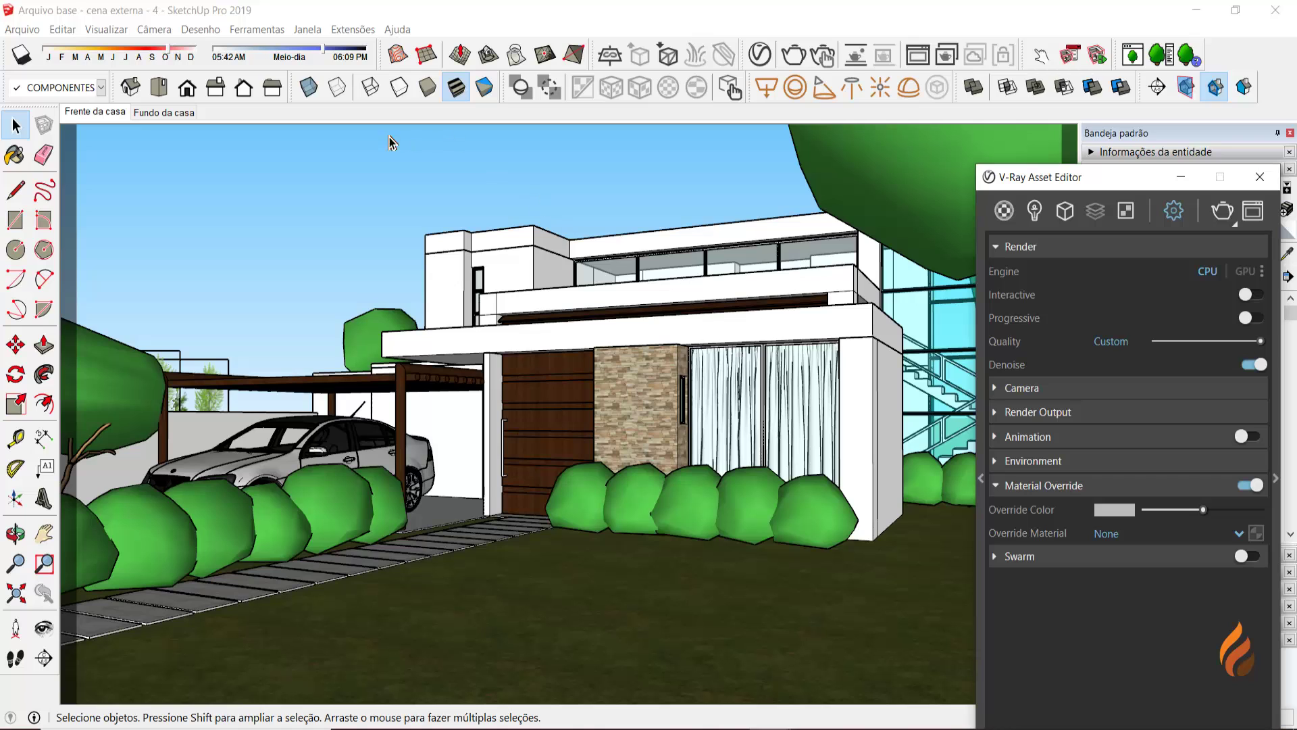
{"action": "left_click_drag", "start_coordinate": [1034, 177], "coordinate": [394, 36]}
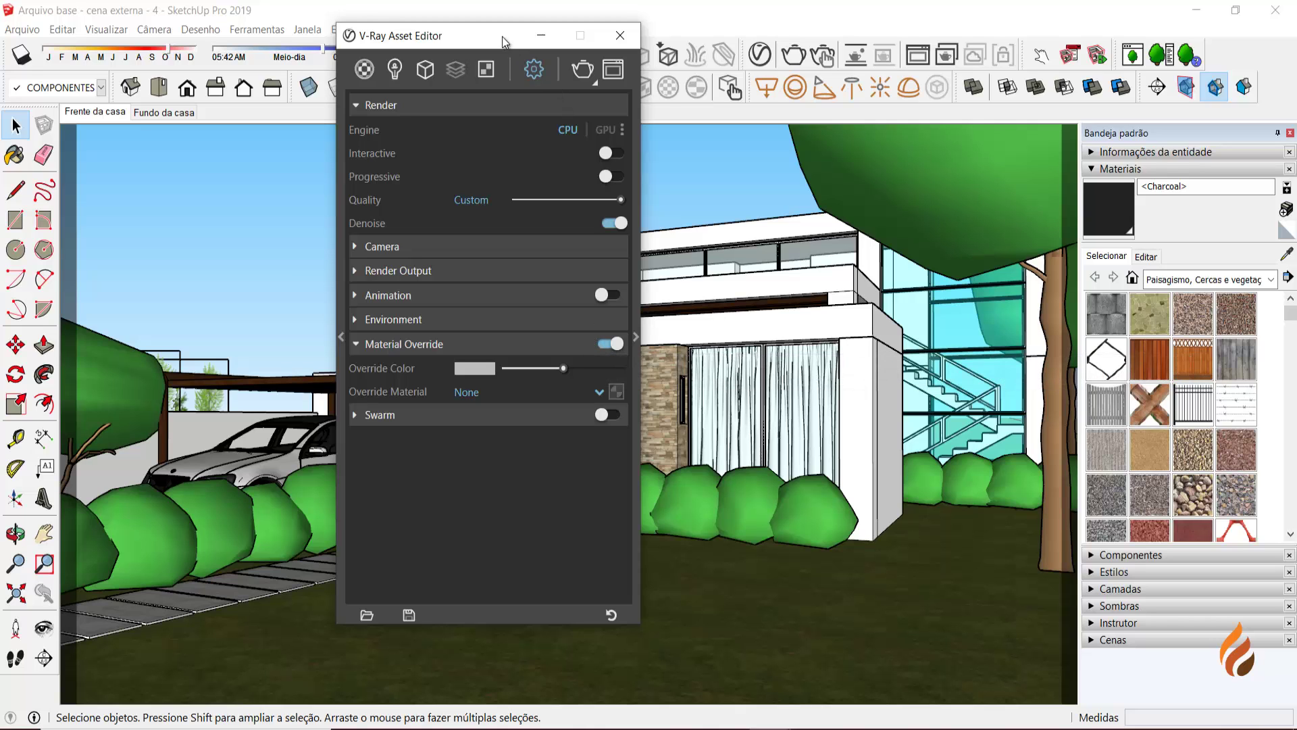
{"action": "left_click_drag", "start_coordinate": [499, 38], "coordinate": [396, 120]}
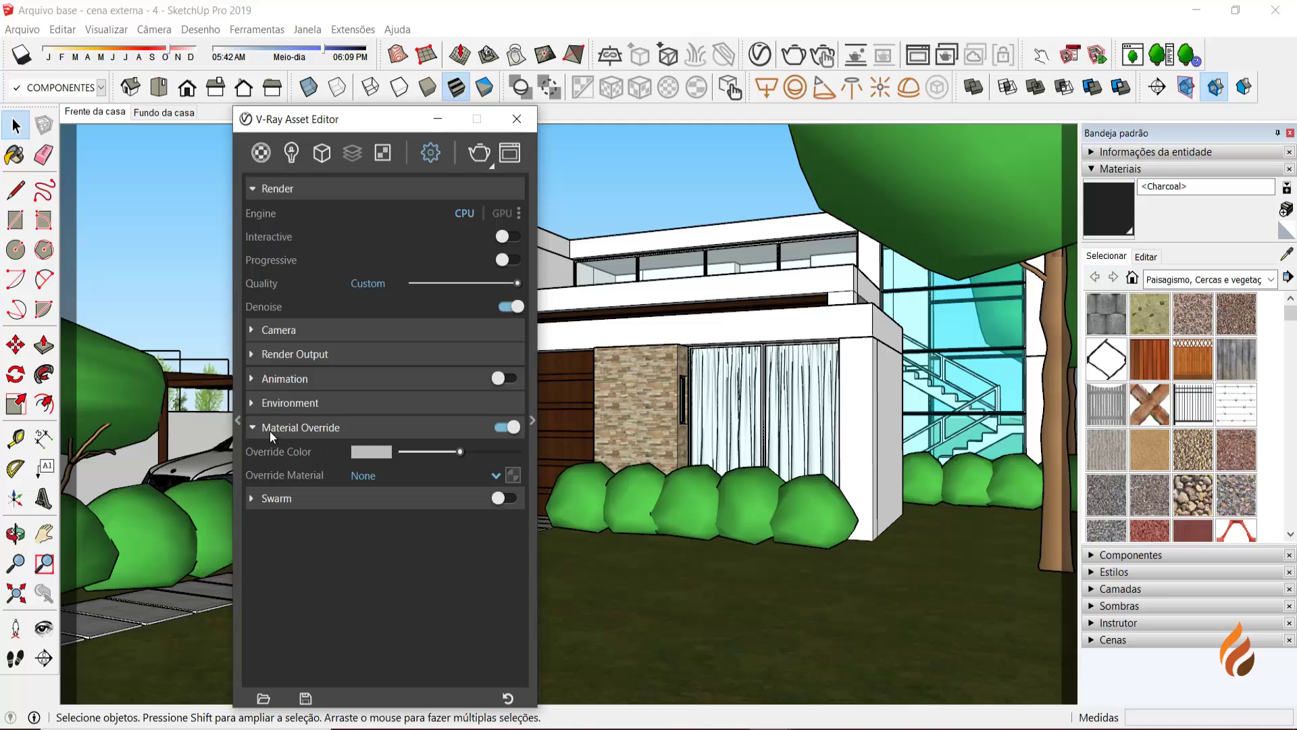
- Set the render output image width to 900, keeping the 16:9 - Widescreen aspect ratio
{"action": "left_click", "coordinate": [253, 427]}
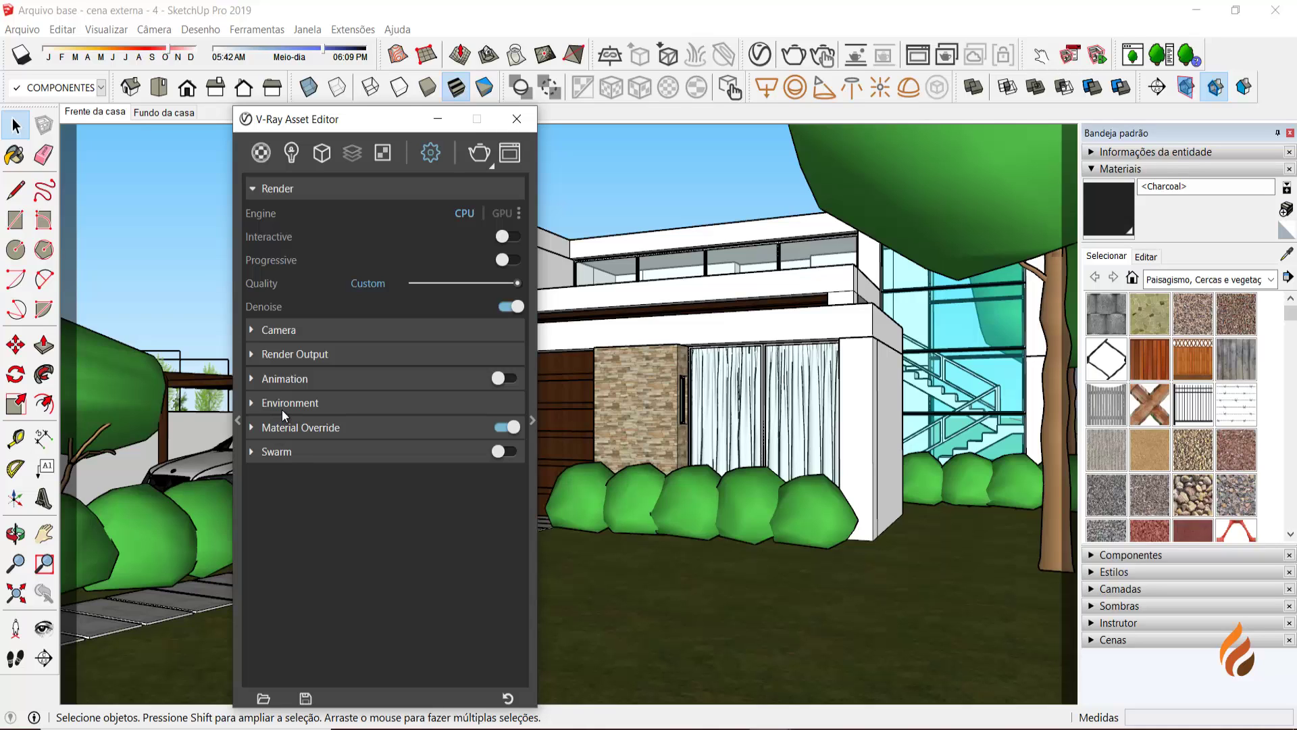
{"action": "left_click", "coordinate": [253, 354]}
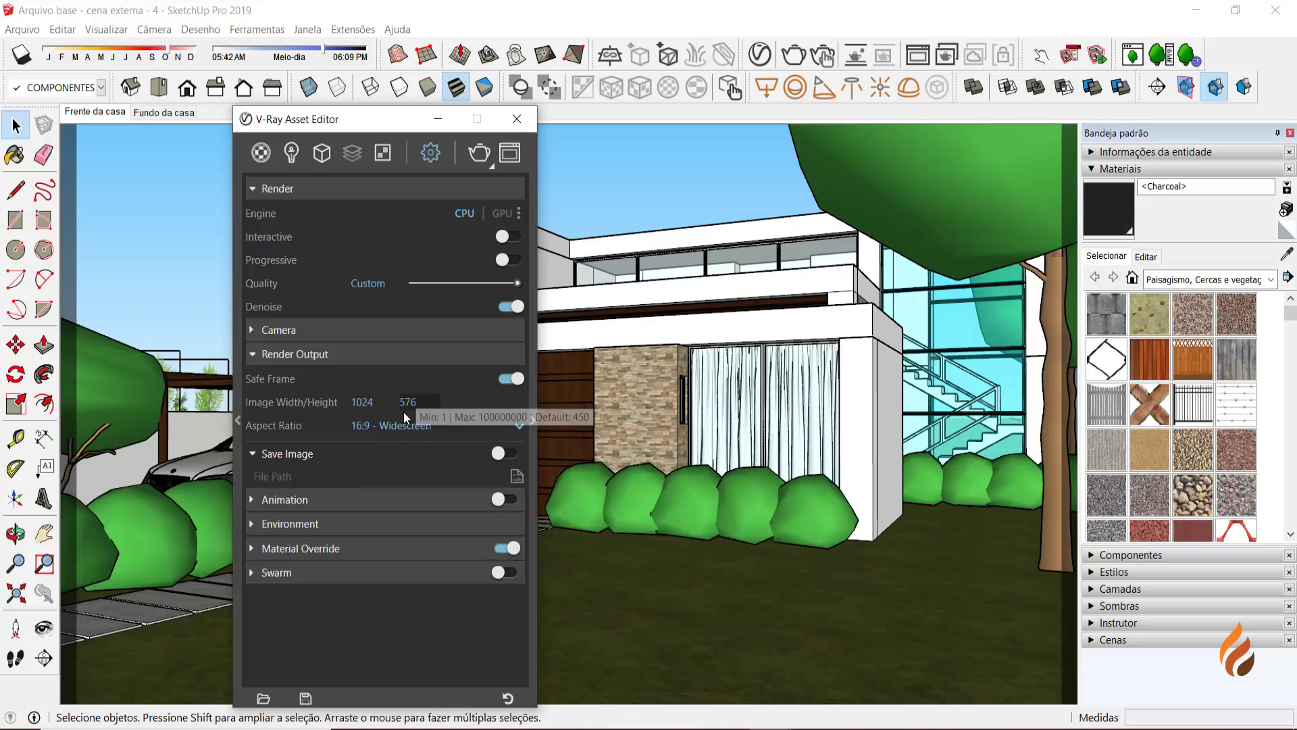
{"action": "double_click", "coordinate": [384, 403]}
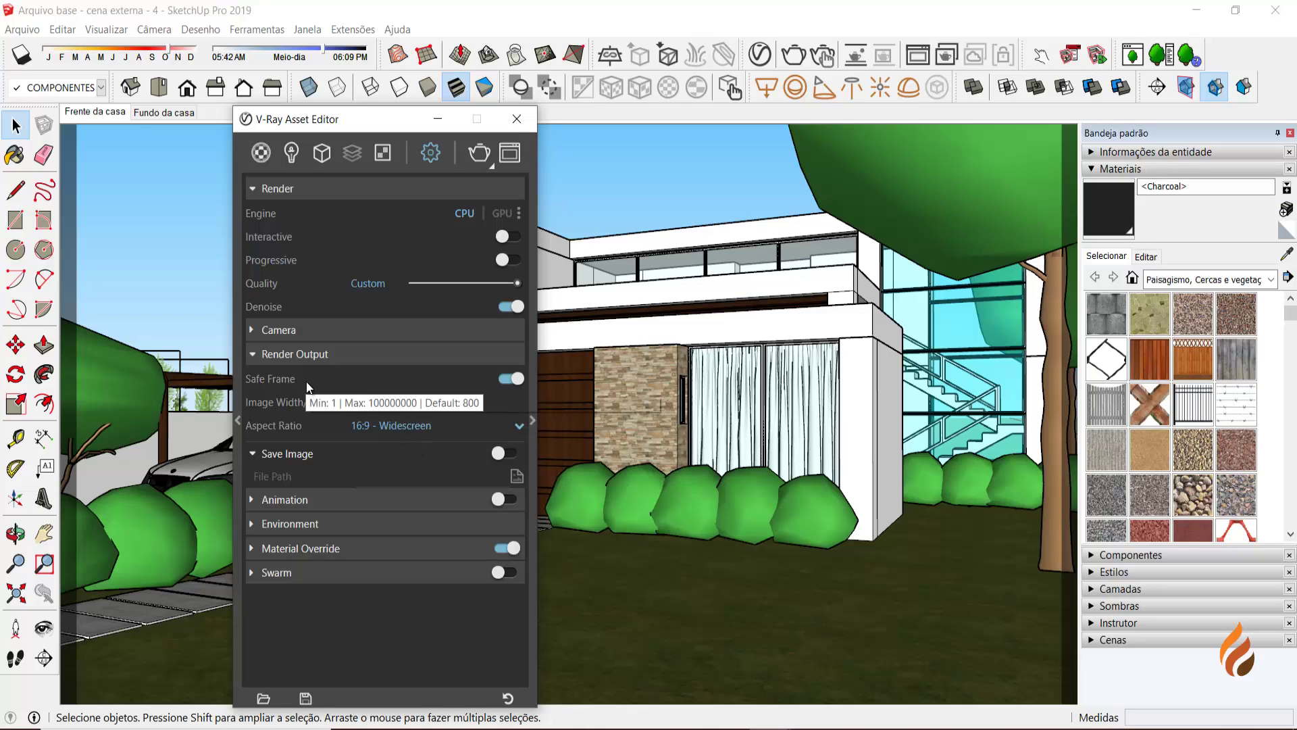
{"action": "type", "text": "900"}
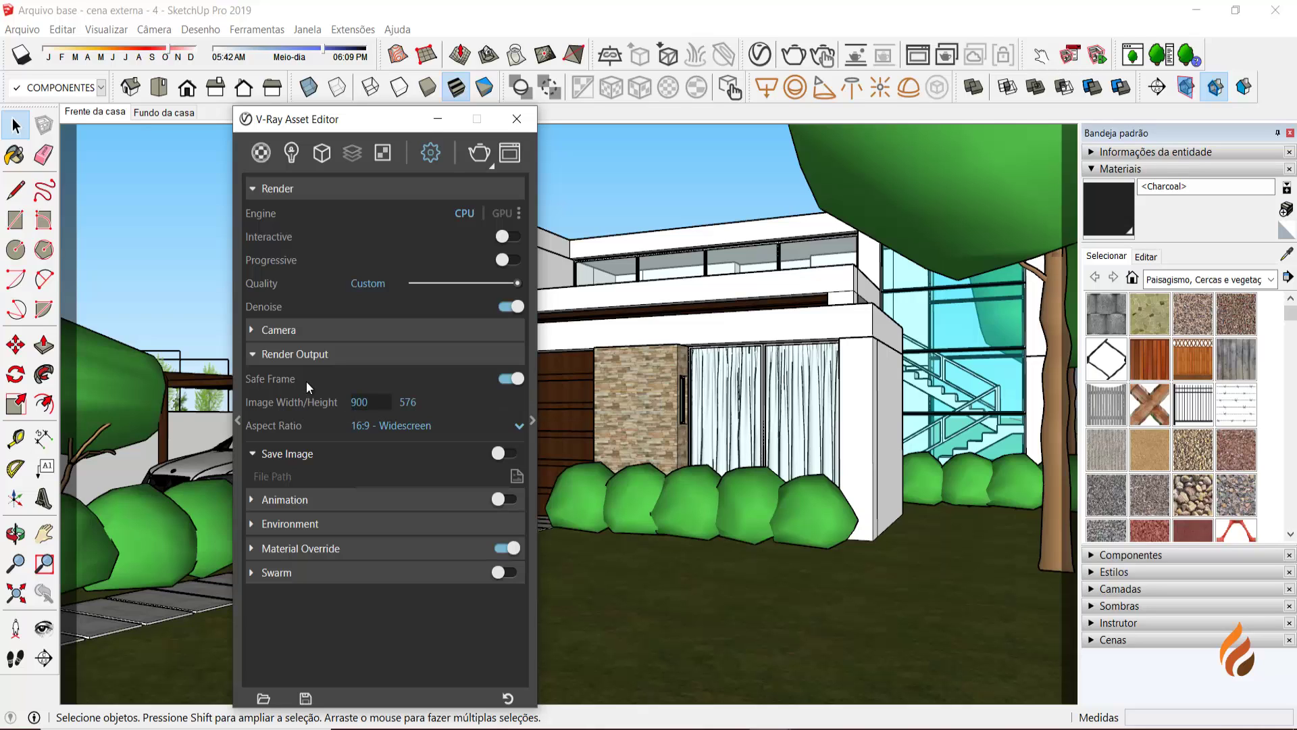
{"action": "left_click", "coordinate": [430, 402]}
{"action": "left_click", "coordinate": [256, 358]}
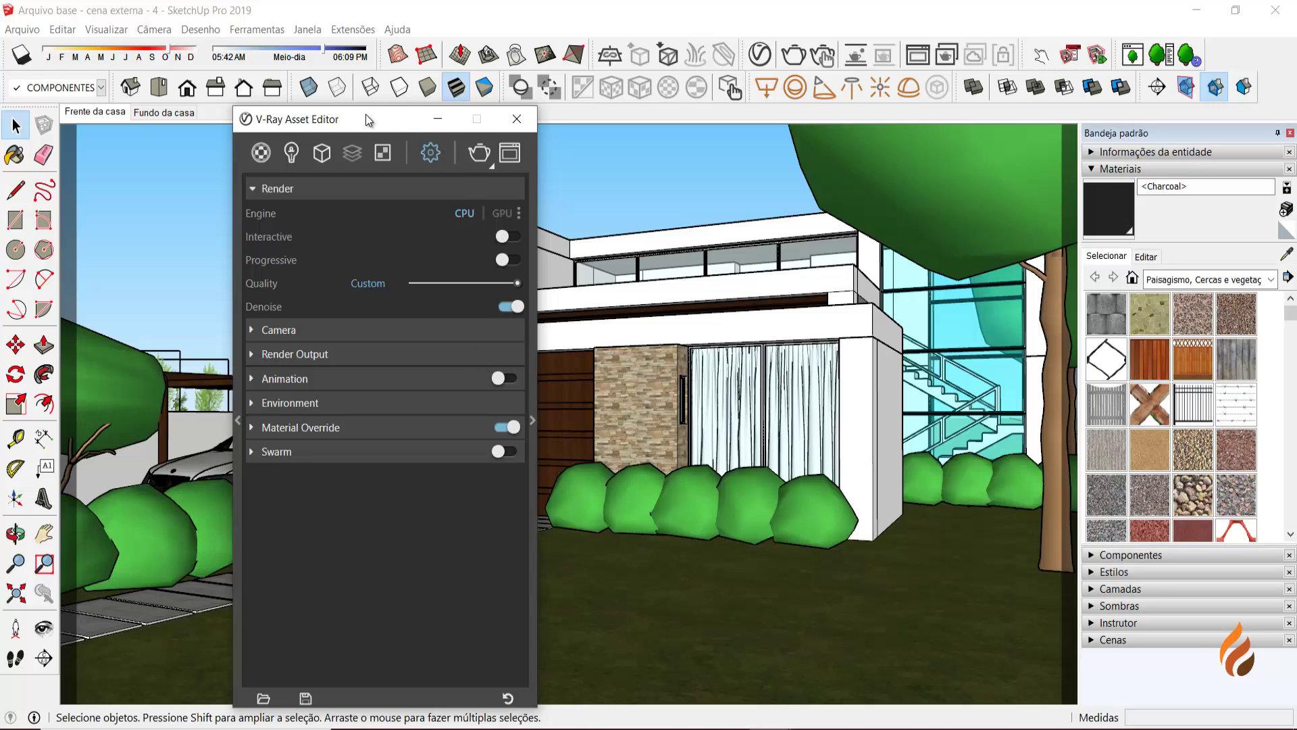
- Render the scene with V-Ray, save the result to the frame buffer's render history, and close the frame buffer
{"action": "left_click_drag", "start_coordinate": [366, 114], "coordinate": [315, 102]}
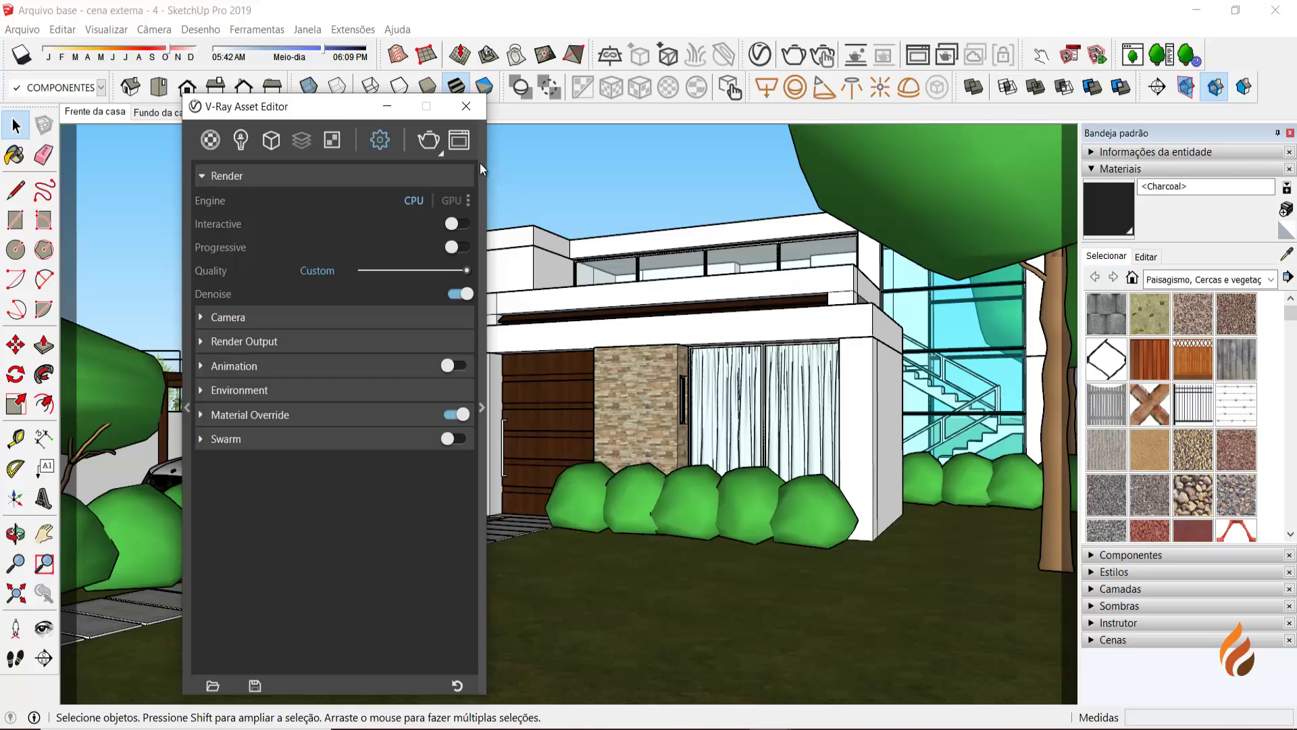
{"action": "left_click", "coordinate": [428, 142]}
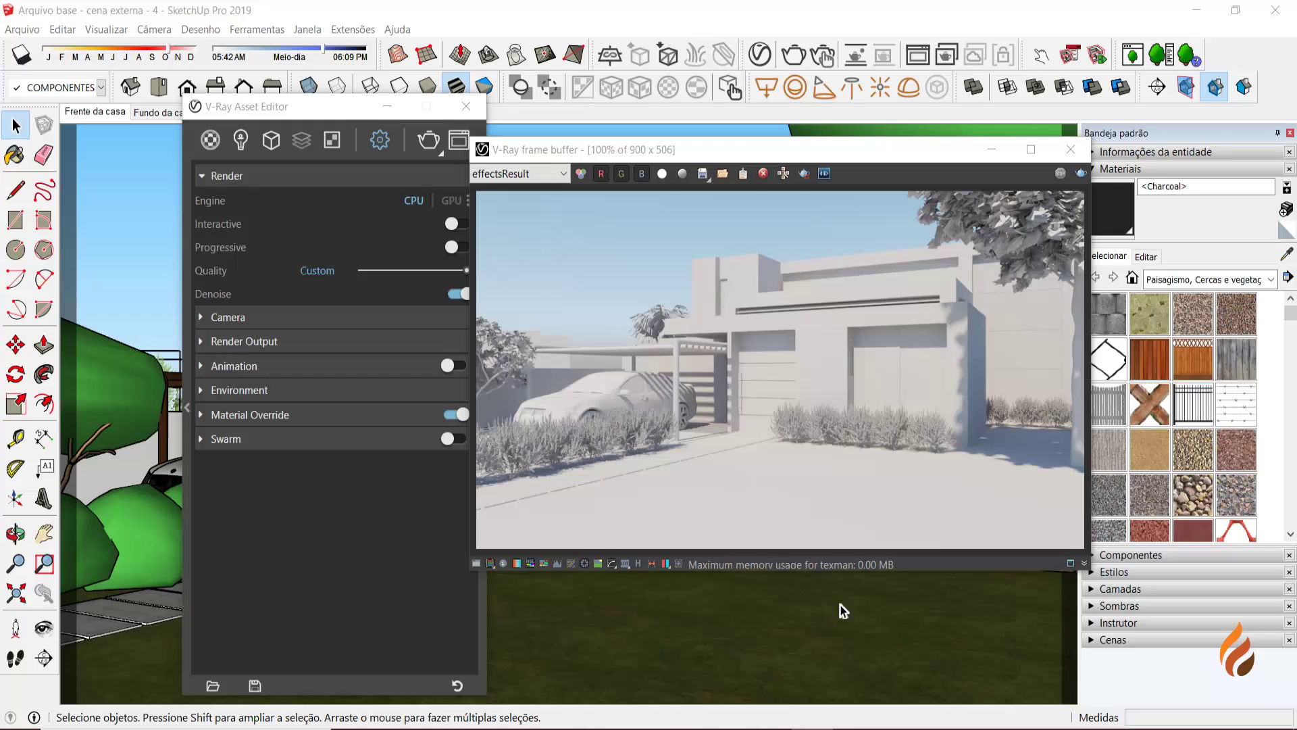
{"action": "left_click", "coordinate": [639, 565]}
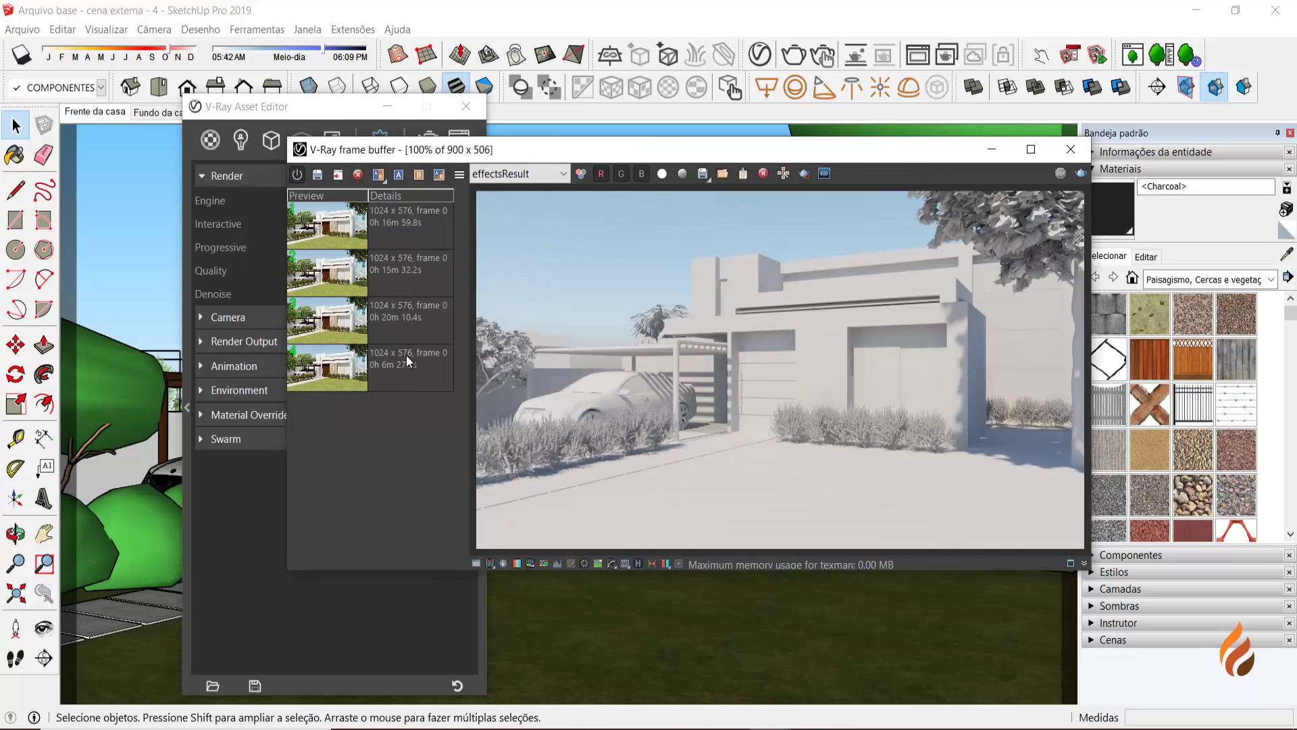
{"action": "left_click", "coordinate": [318, 174]}
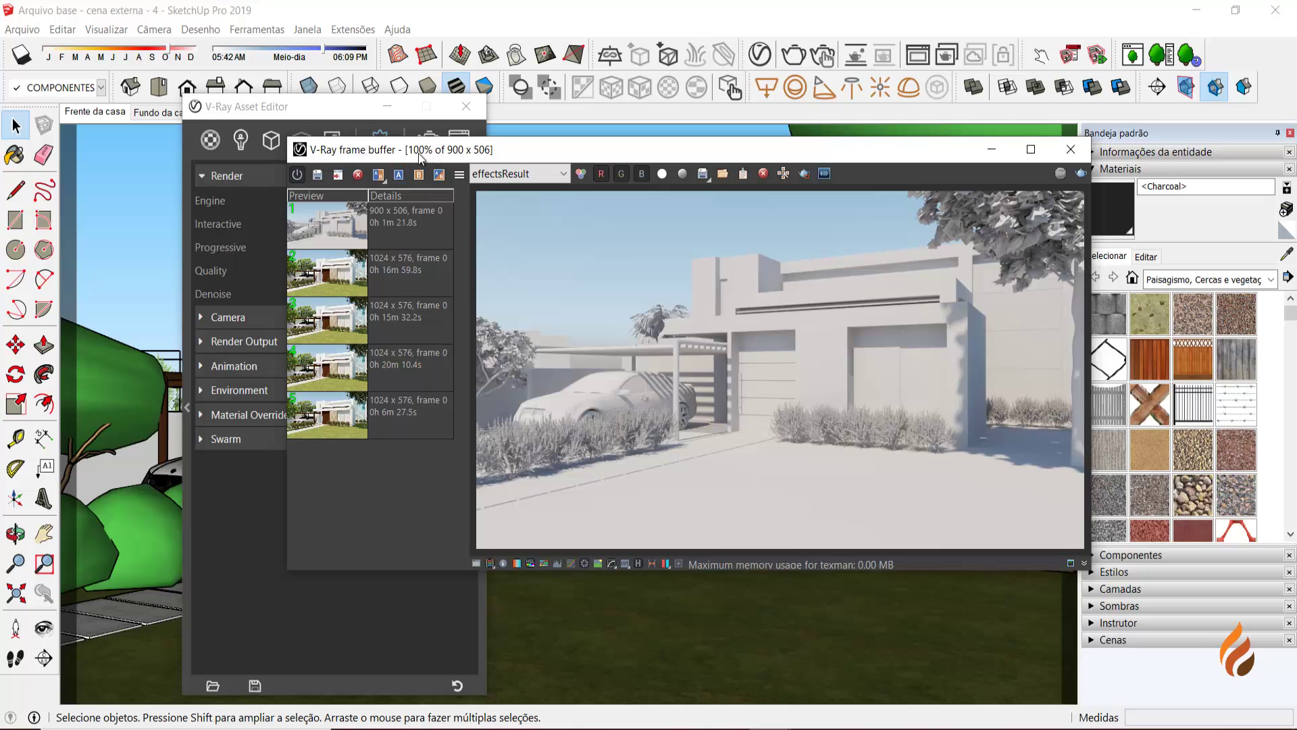
{"action": "left_click_drag", "start_coordinate": [418, 155], "coordinate": [402, 159]}
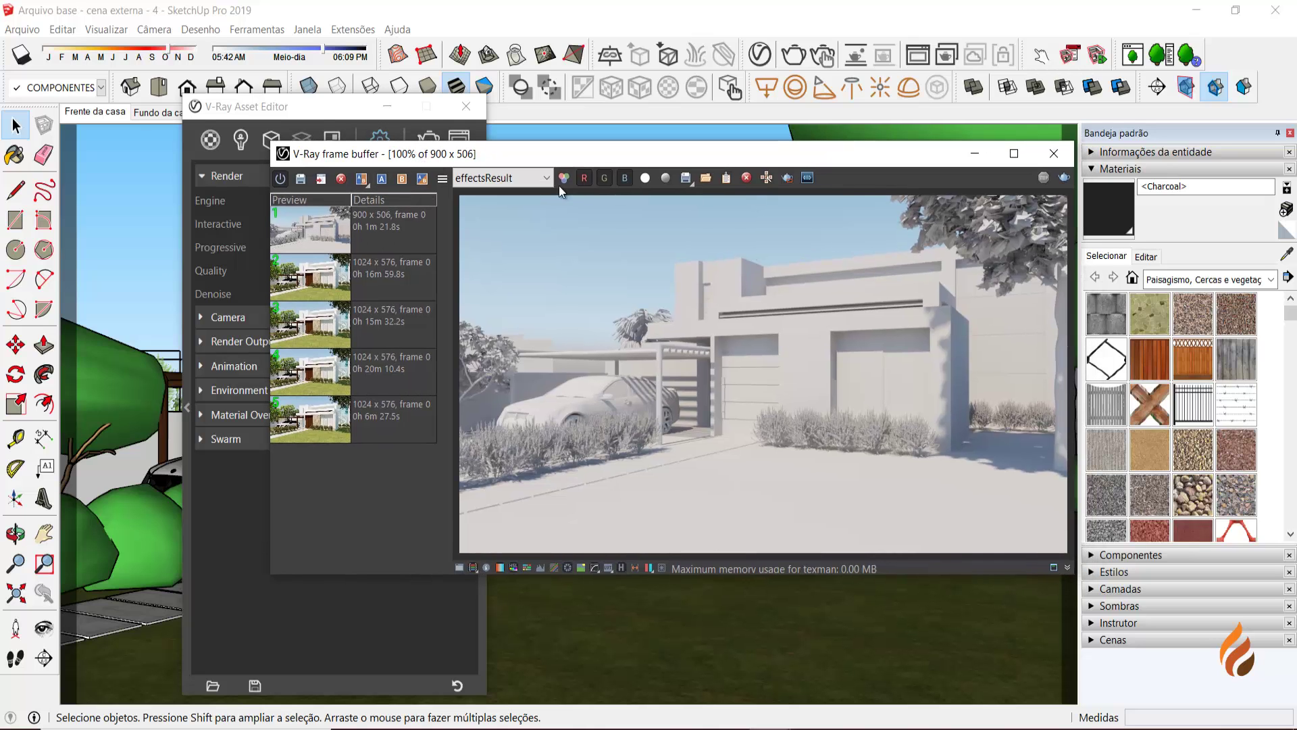
{"action": "left_click", "coordinate": [1055, 155]}
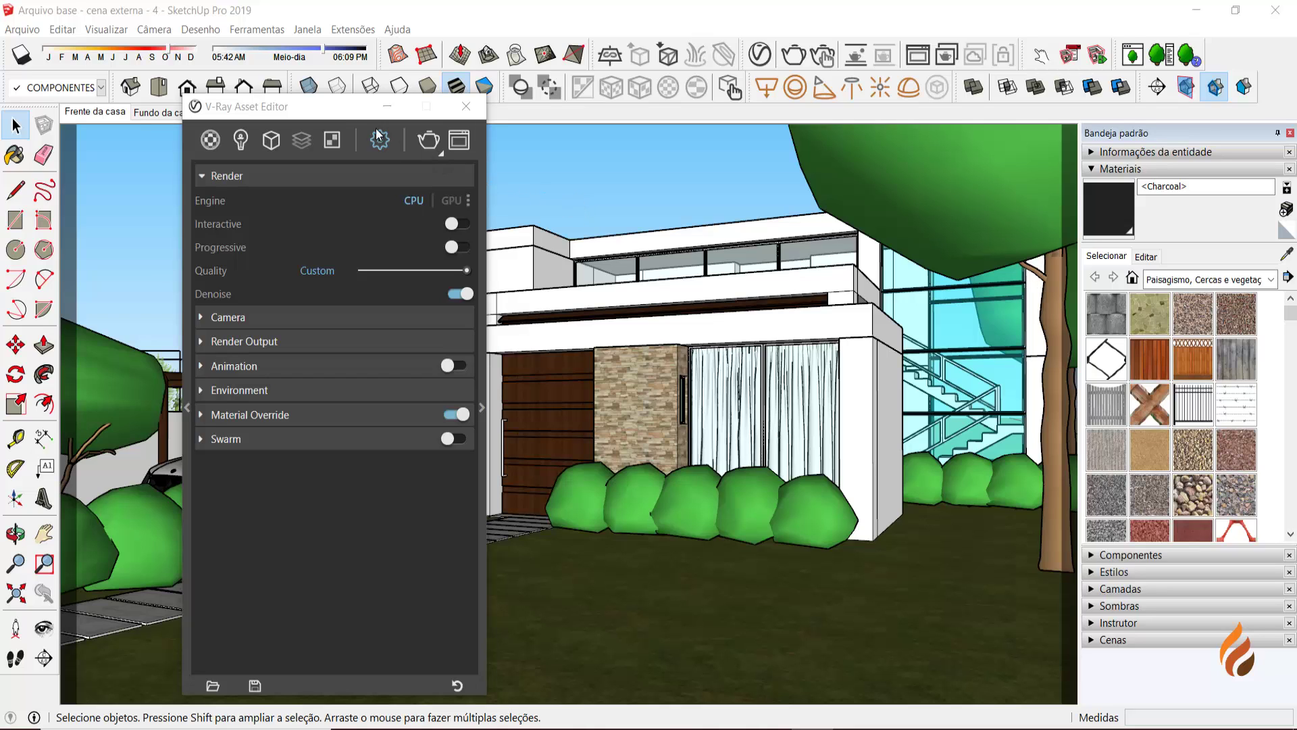
- Change the environment background's sky texture to a Bitmap and select the 06-07_Day_D.hdr file in the hdri folder
{"action": "left_click", "coordinate": [343, 117]}
{"action": "left_click_drag", "start_coordinate": [342, 117], "coordinate": [351, 102]}
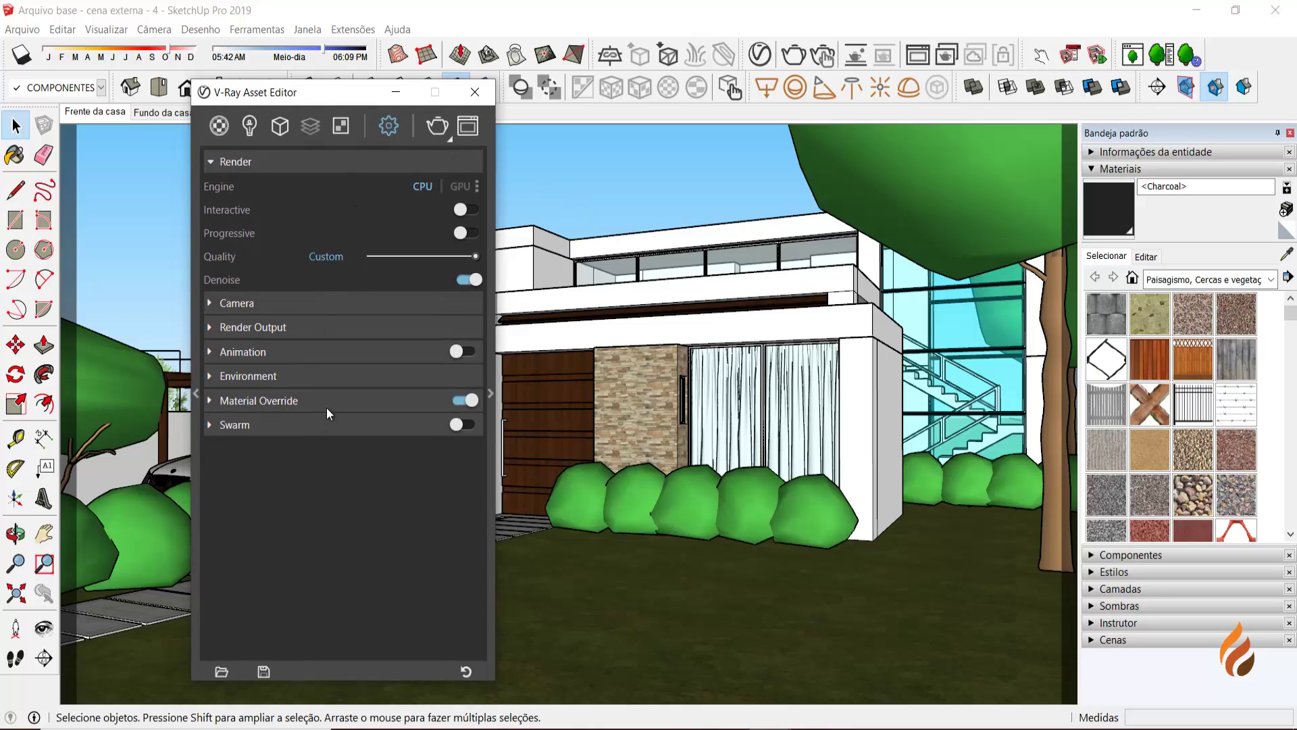
{"action": "left_click", "coordinate": [209, 376]}
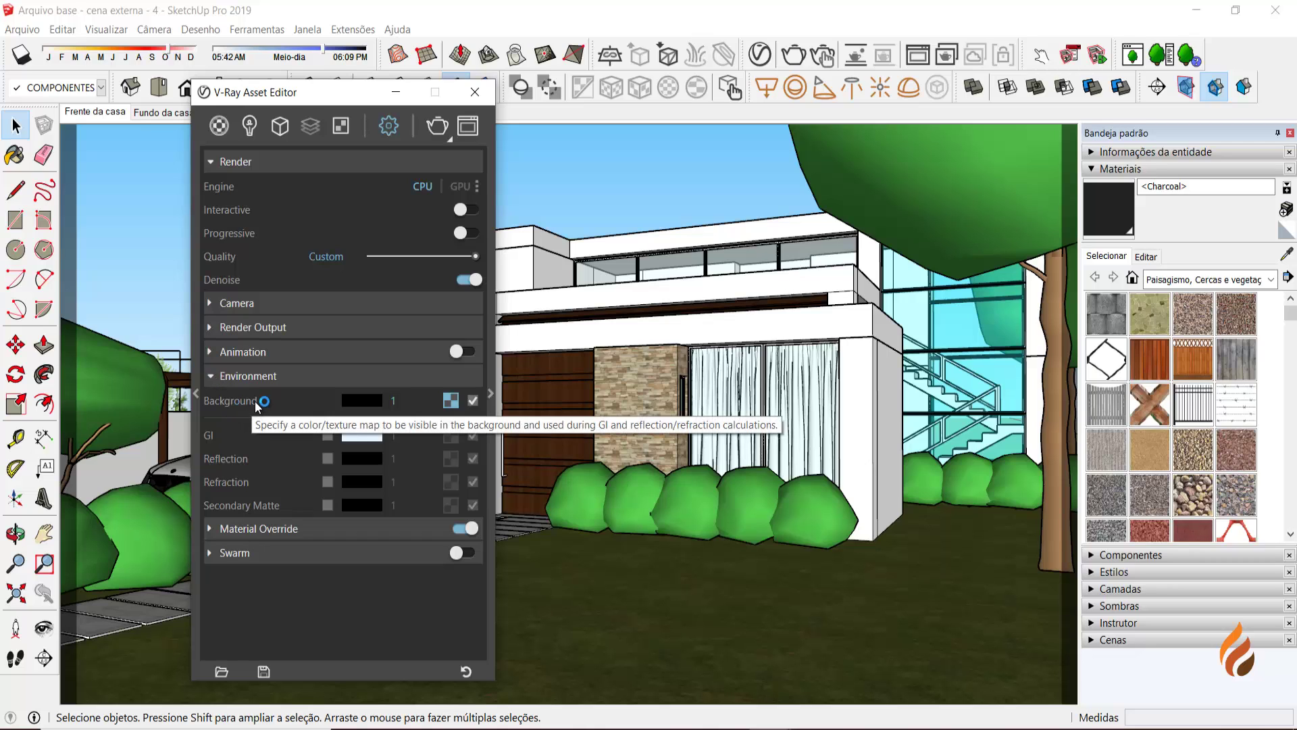
{"action": "left_click", "coordinate": [451, 401]}
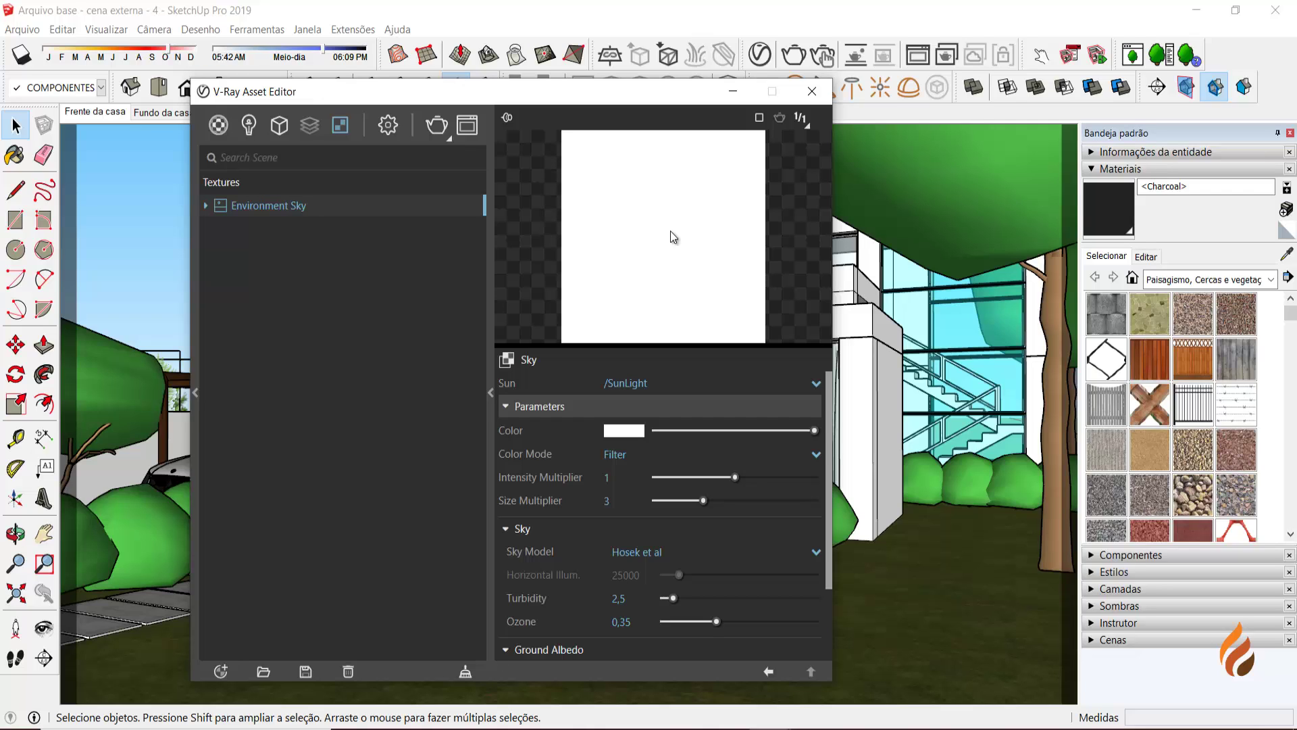
{"action": "left_click", "coordinate": [509, 361]}
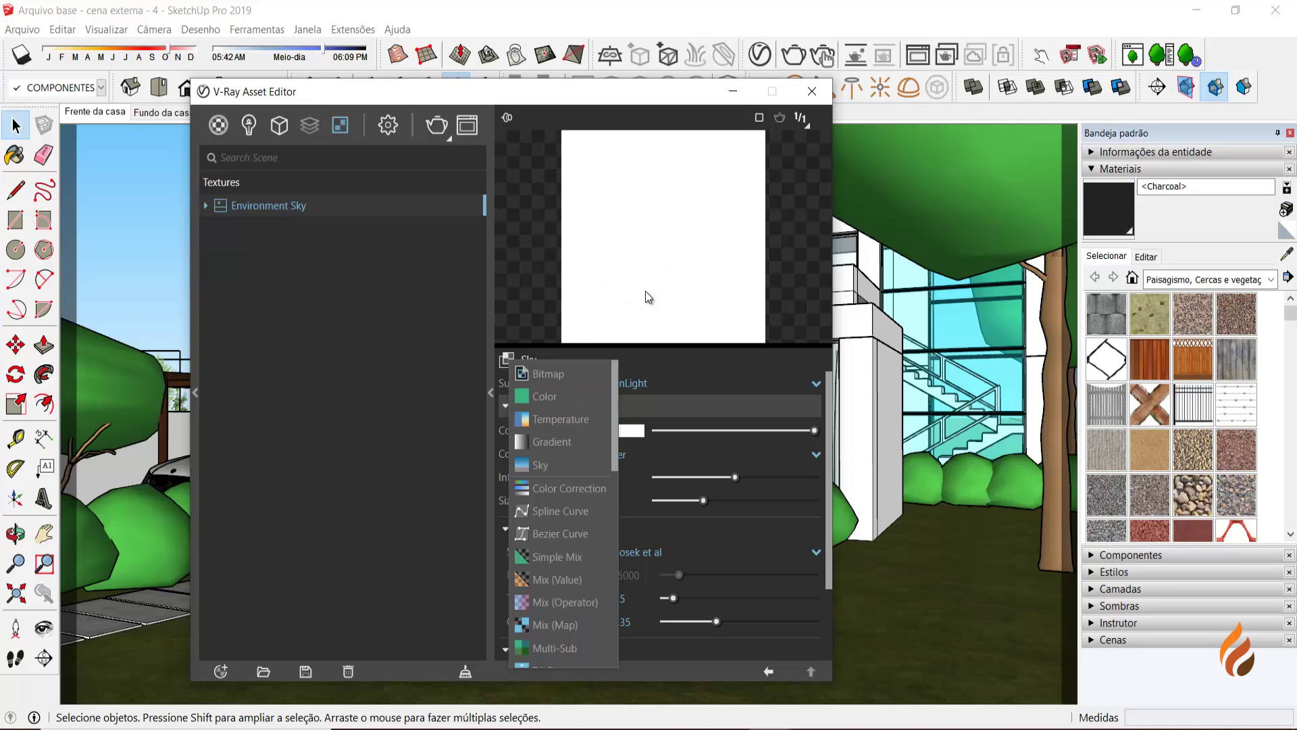
{"action": "left_click", "coordinate": [551, 374]}
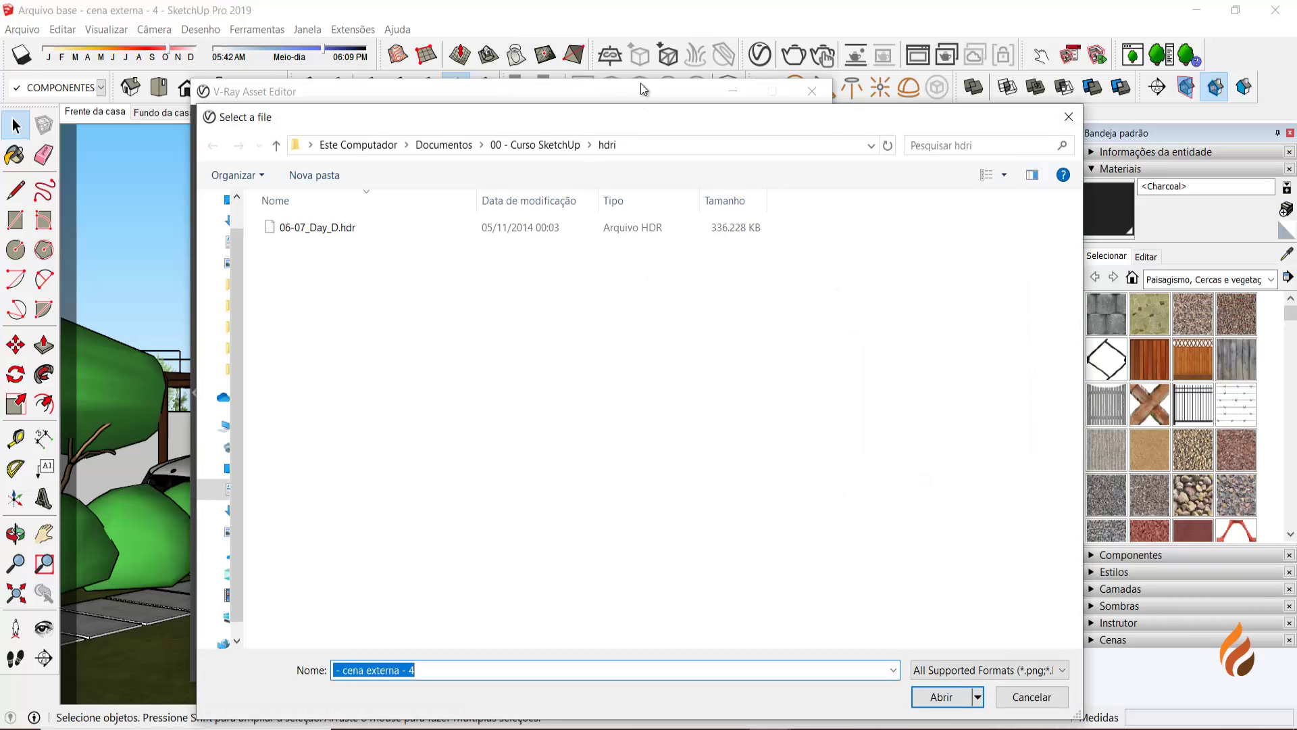
{"action": "left_click_drag", "start_coordinate": [656, 118], "coordinate": [656, 85]}
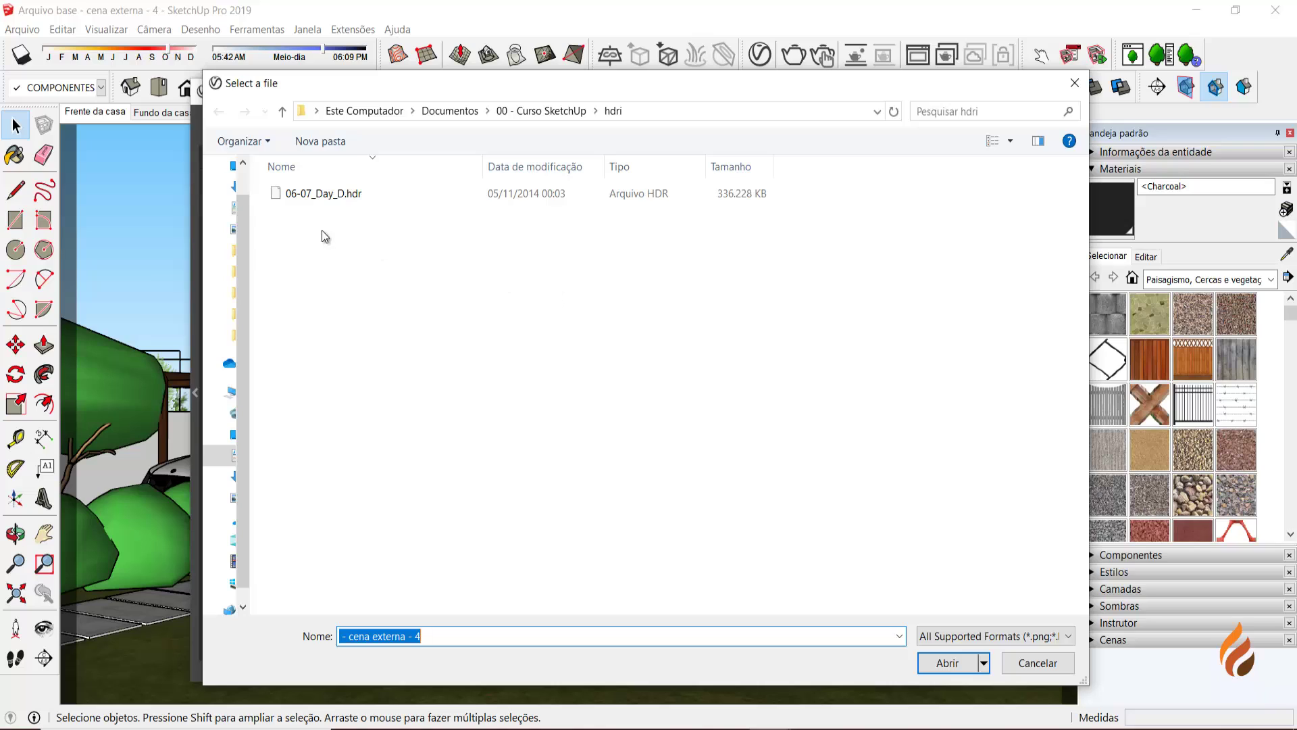
{"action": "left_click", "coordinate": [327, 195]}
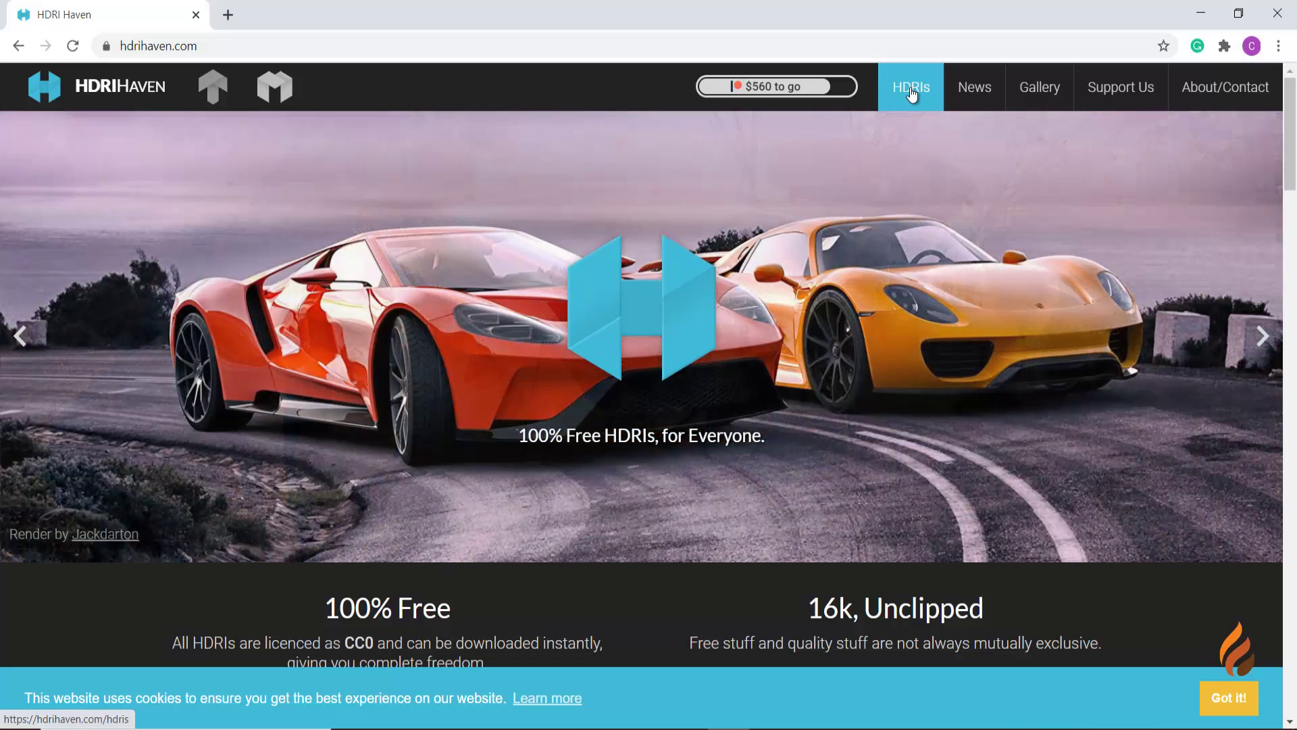
- Switch to the HDRI Haven website in the browser and browse the HDRIs in its Skies category
{"action": "left_click", "coordinate": [909, 88]}
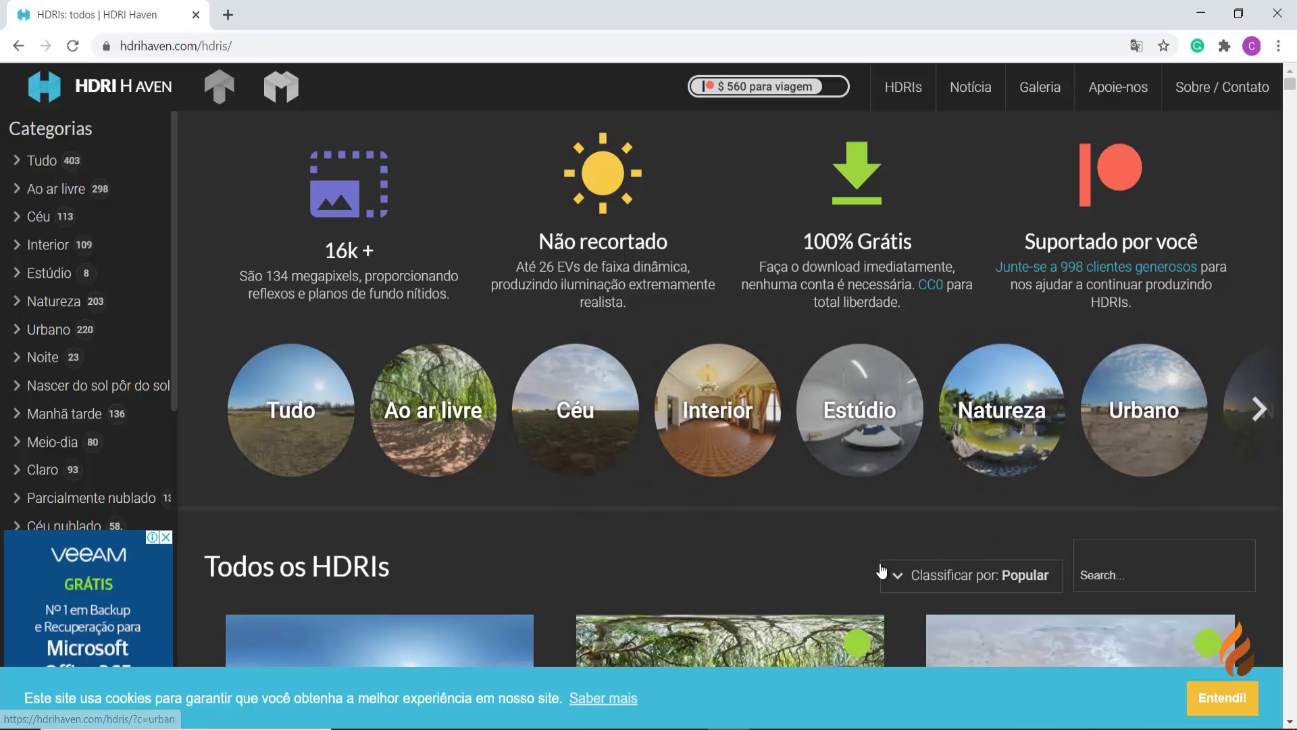
{"action": "left_click", "coordinate": [580, 425]}
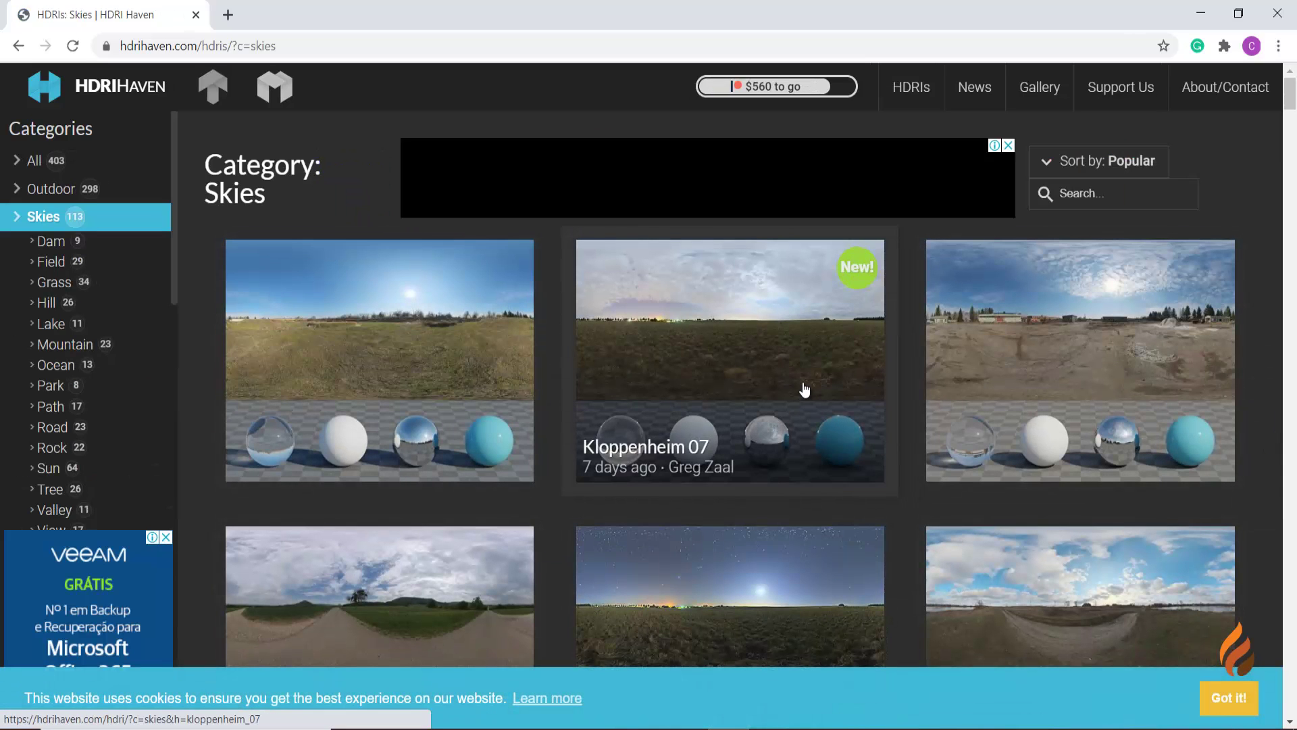
{"action": "scroll", "coordinate": [804, 389], "scroll_direction": "down", "scroll_amount": 5}
{"action": "scroll", "coordinate": [808, 391], "scroll_direction": "down", "scroll_amount": 7}
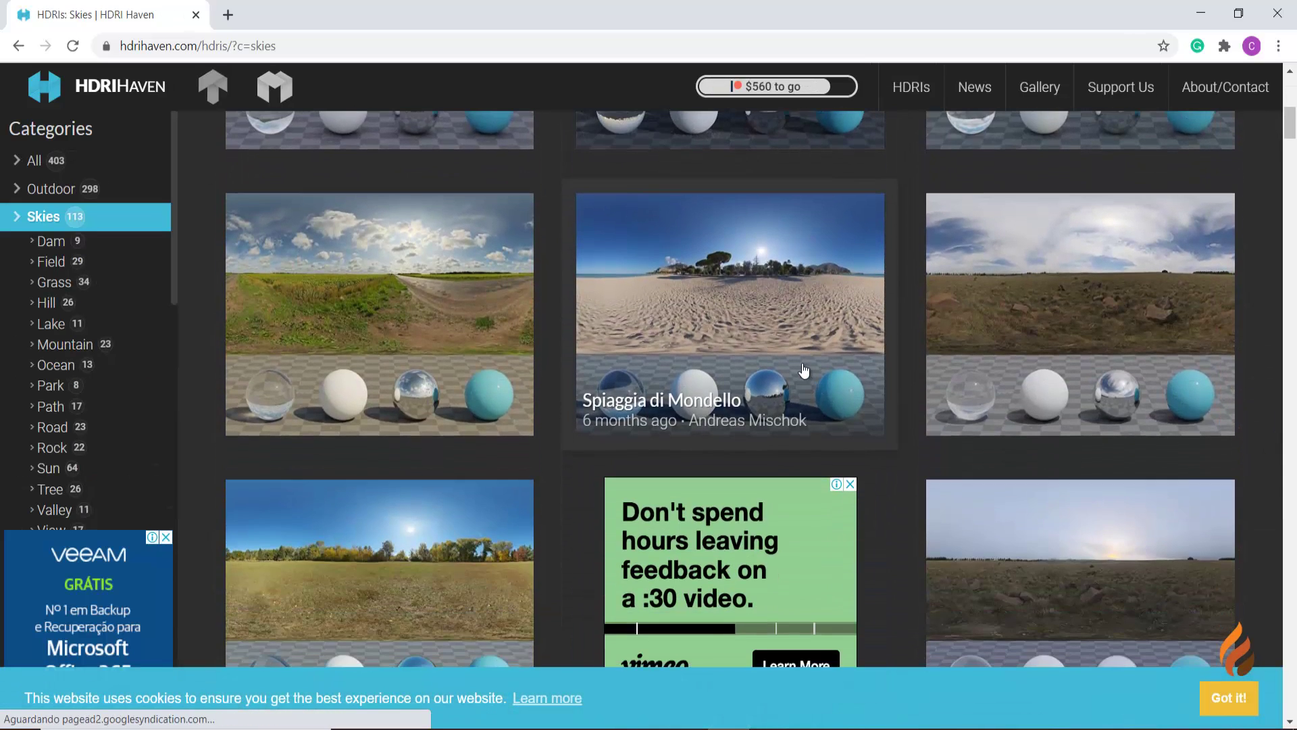
{"action": "scroll", "coordinate": [958, 368], "scroll_direction": "down", "scroll_amount": 10}
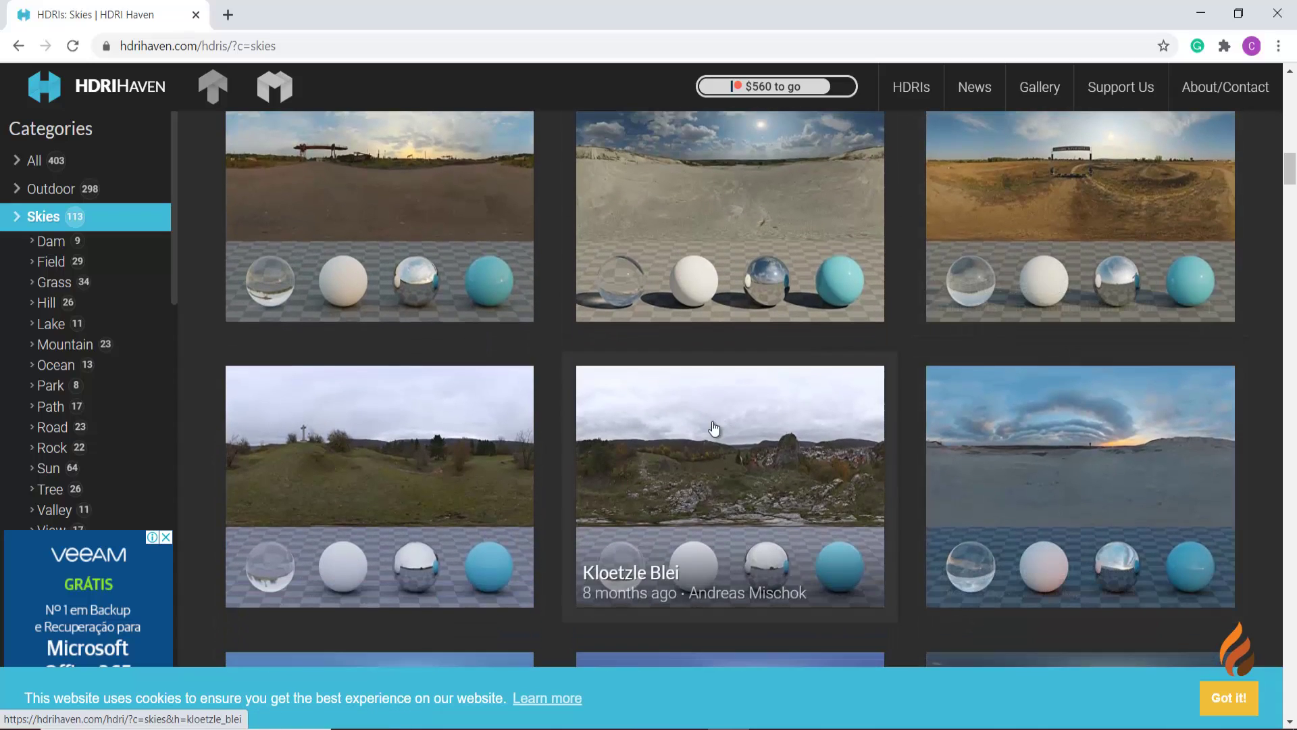
- Open the Kloetzle Blei HDRI, look around its panoramic preview, and examine its available download resolutions
{"action": "left_click", "coordinate": [714, 428]}
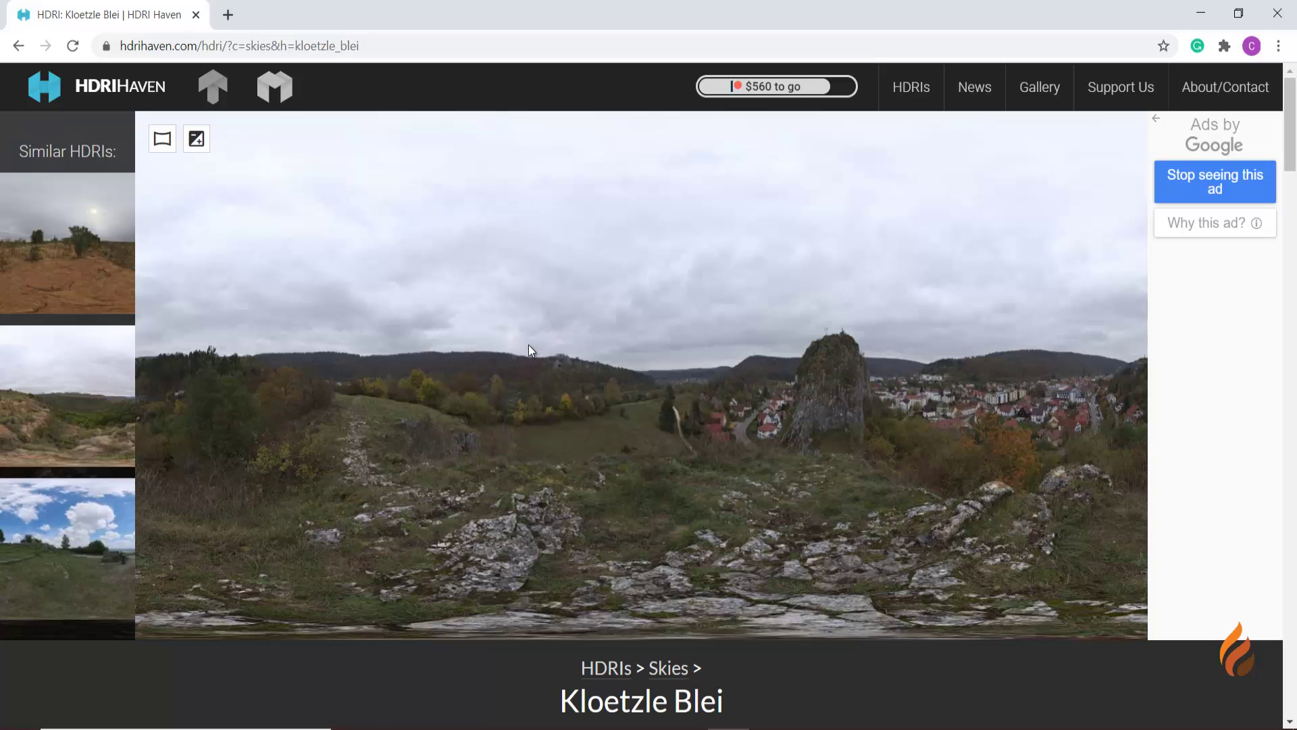
{"action": "left_click", "coordinate": [160, 143]}
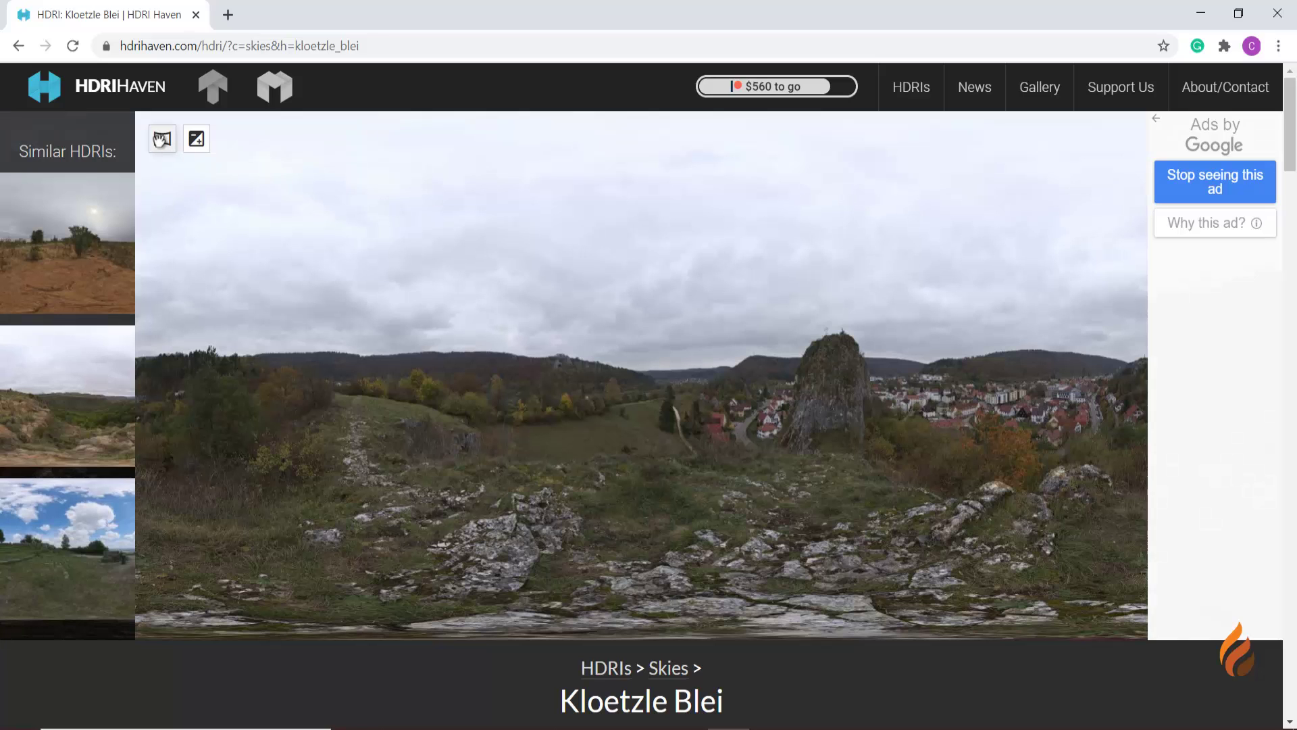
{"action": "left_click_drag", "start_coordinate": [805, 322], "coordinate": [414, 270]}
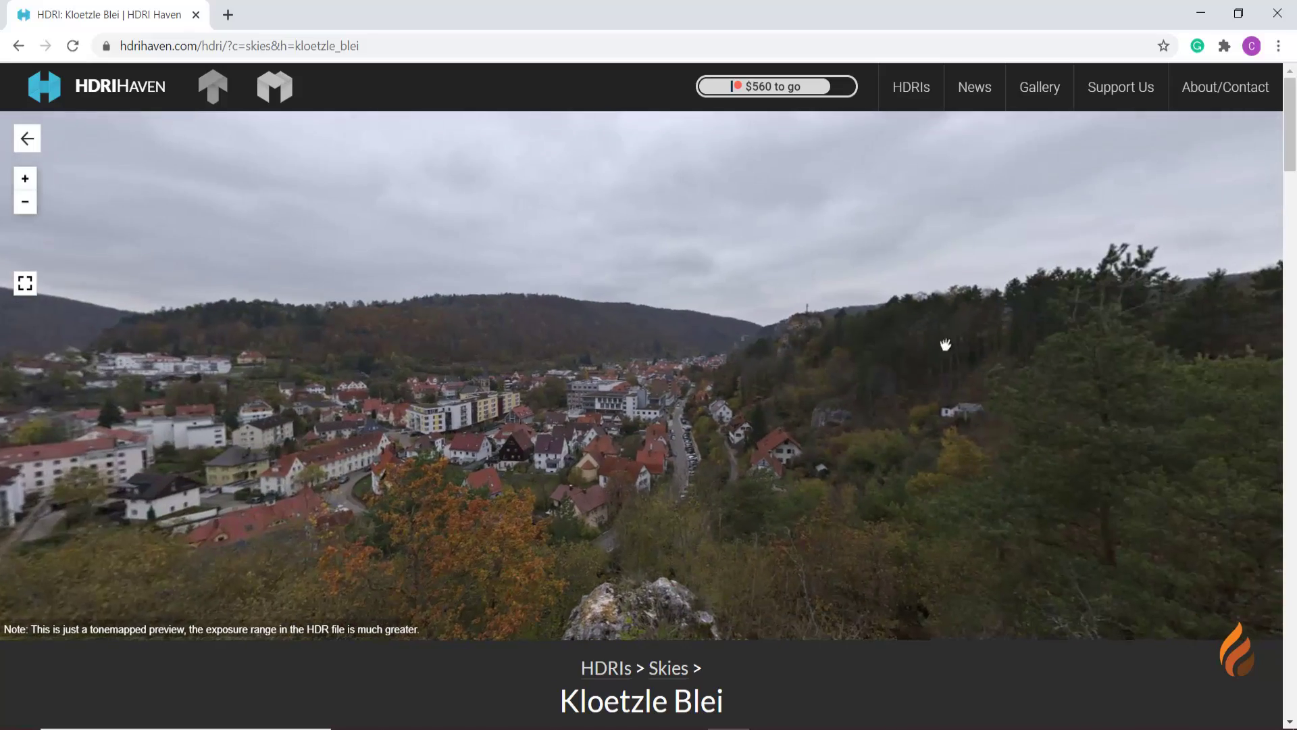
{"action": "left_click_drag", "start_coordinate": [945, 345], "coordinate": [486, 307]}
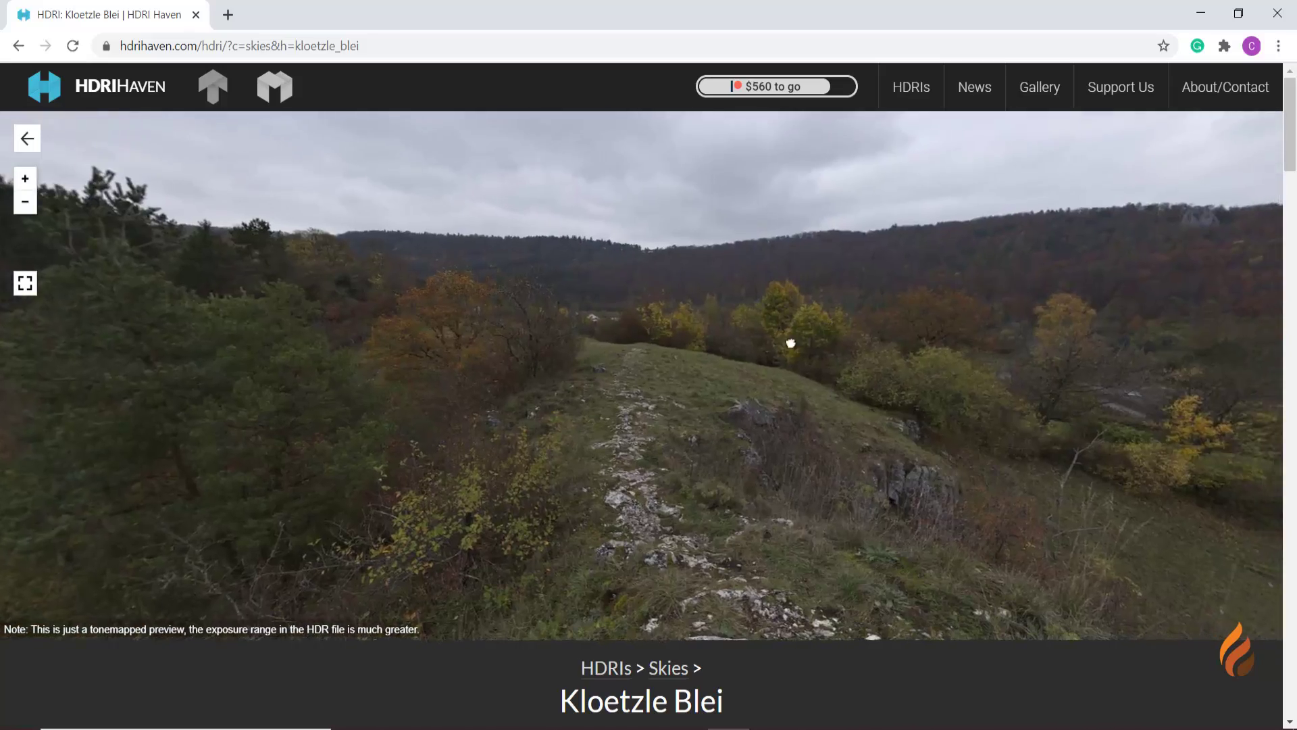
{"action": "left_click_drag", "start_coordinate": [788, 342], "coordinate": [757, 556]}
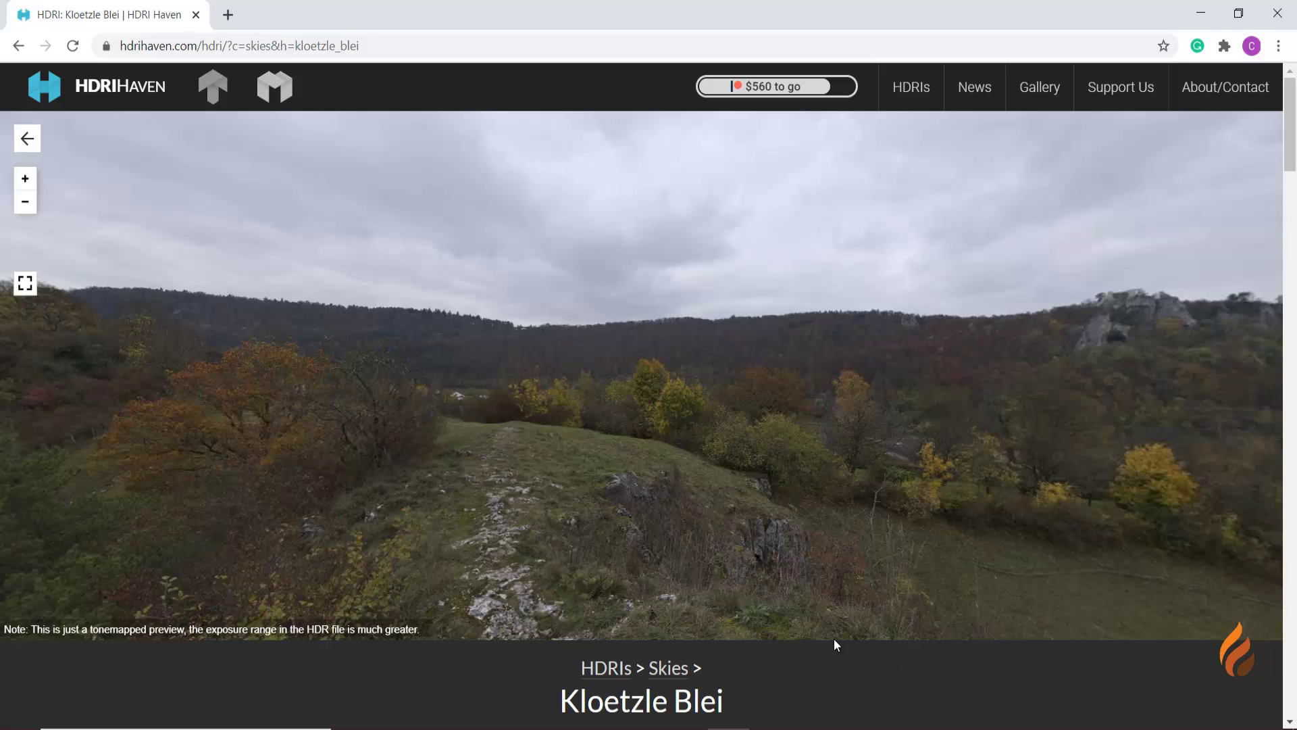
{"action": "scroll", "coordinate": [838, 648], "scroll_direction": "down", "scroll_amount": 3}
{"action": "scroll", "coordinate": [812, 561], "scroll_direction": "down", "scroll_amount": 8}
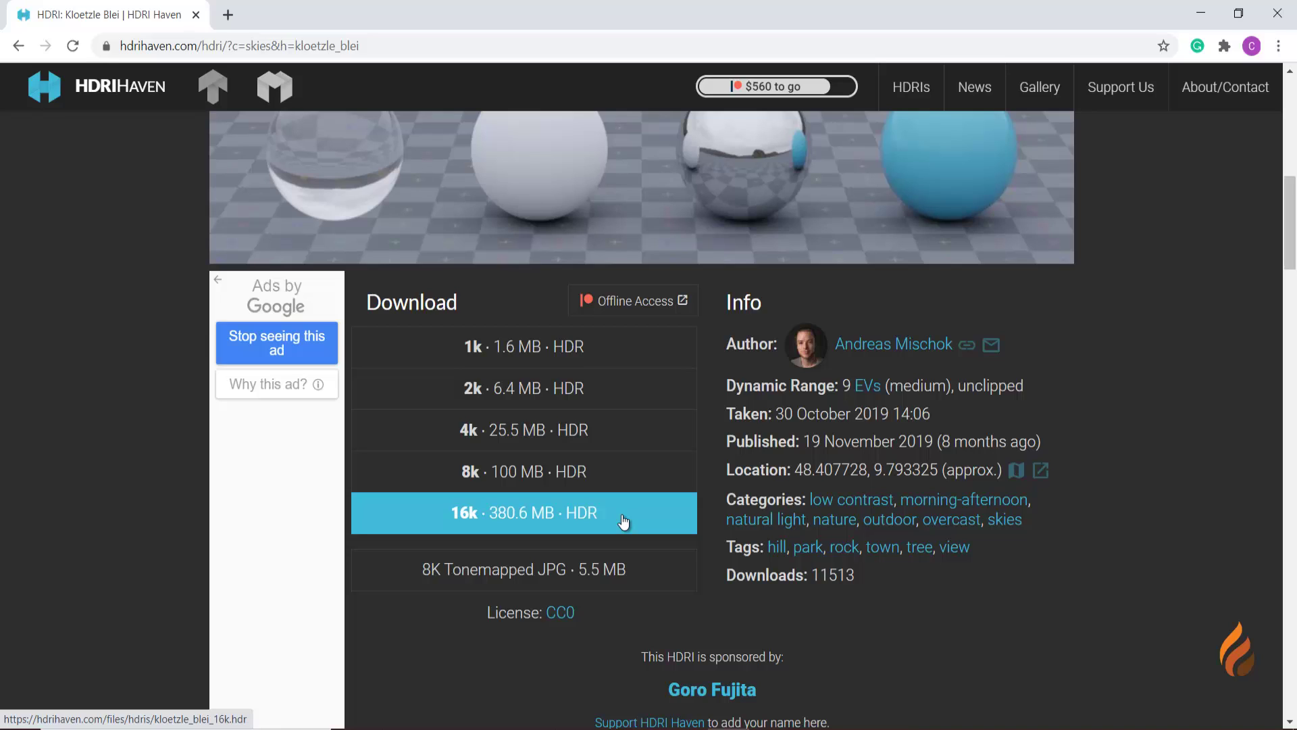
{"action": "scroll", "coordinate": [623, 521], "scroll_direction": "up", "scroll_amount": 8}
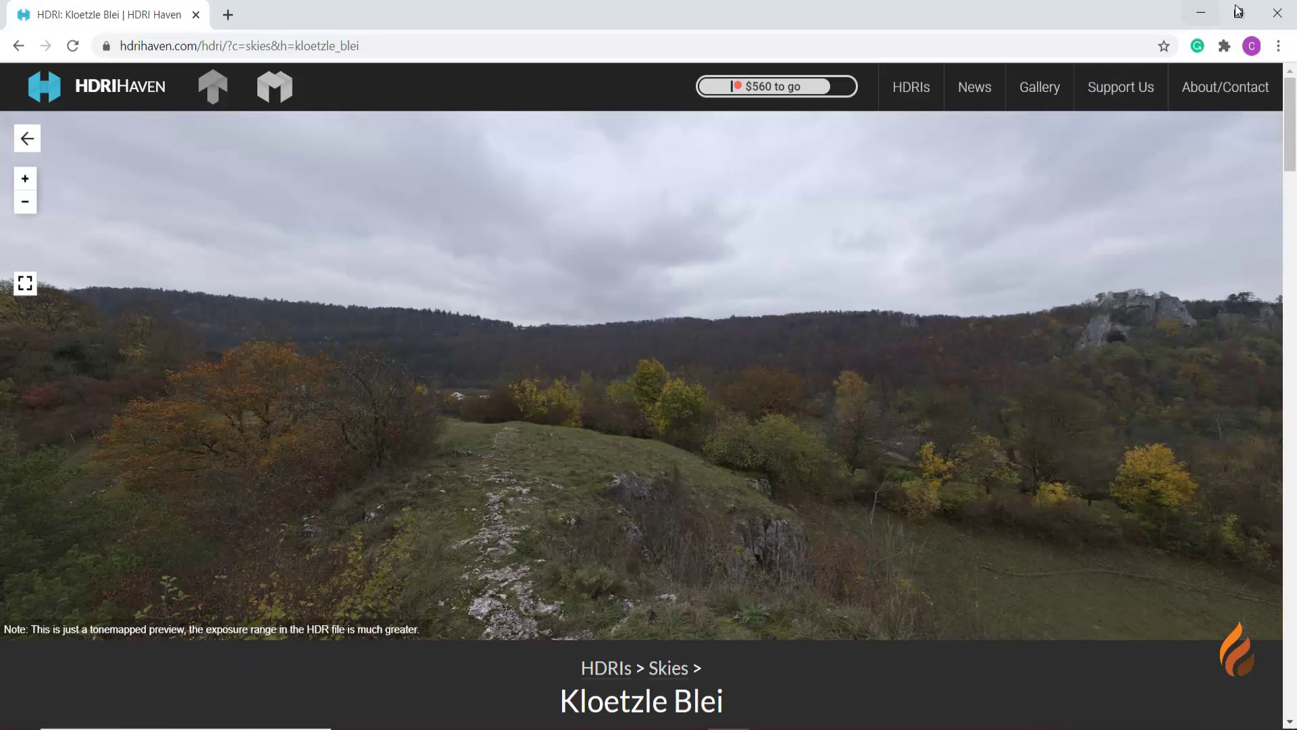
- Return to SketchUp's file selection and load 06-07_Day_D.hdr as the environment background bitmap
{"action": "left_click", "coordinate": [1201, 12]}
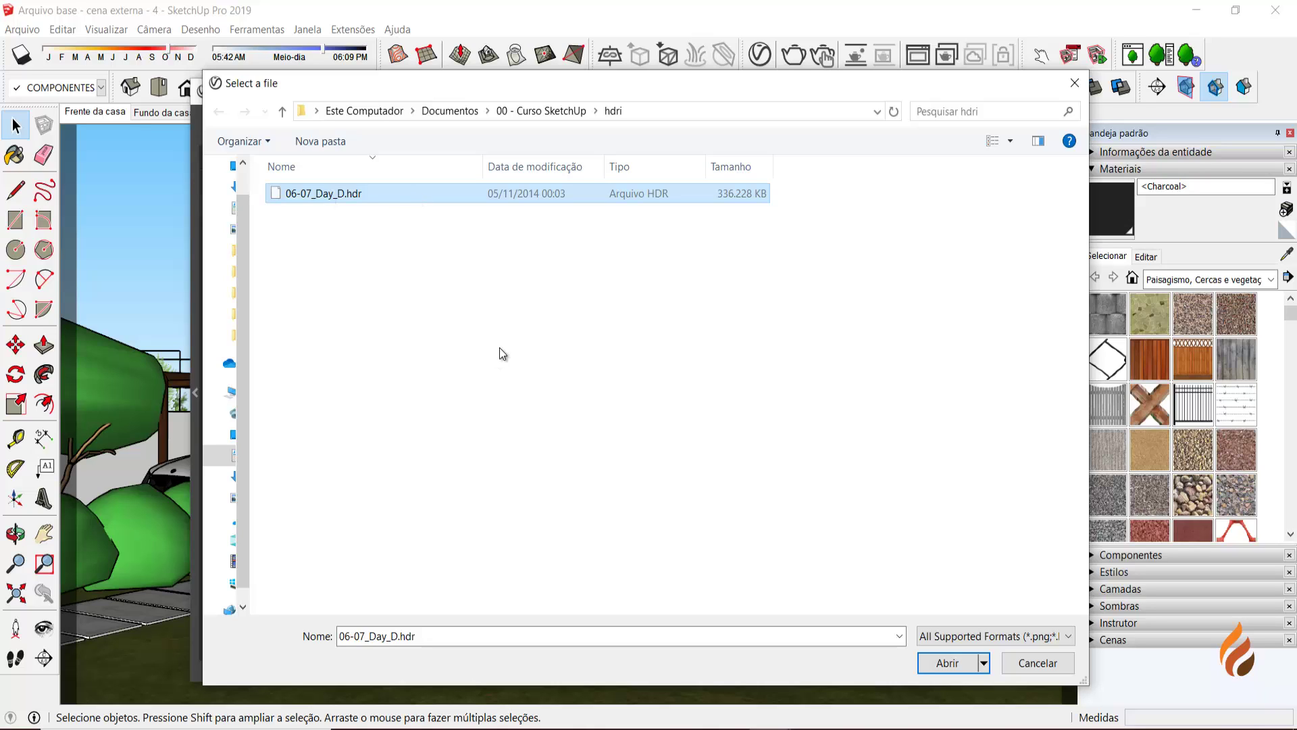
{"action": "left_click", "coordinate": [345, 195]}
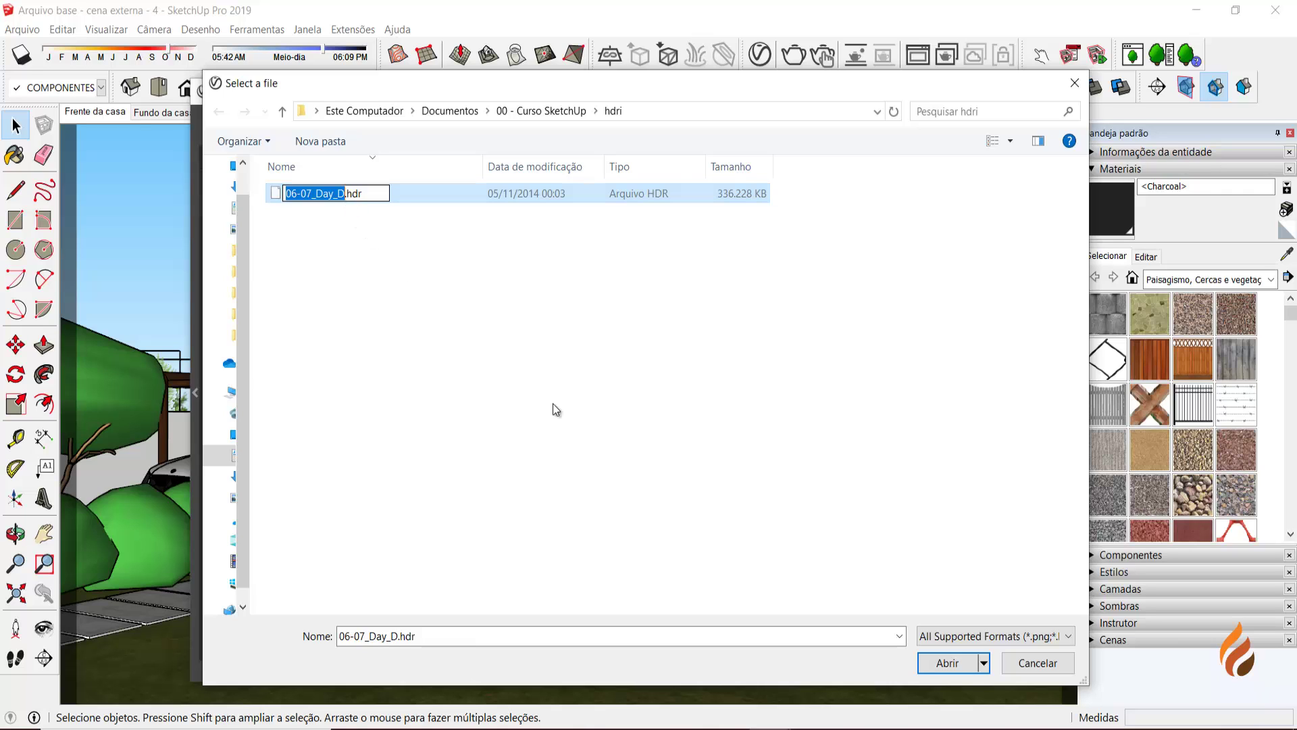
{"action": "left_click", "coordinate": [949, 662]}
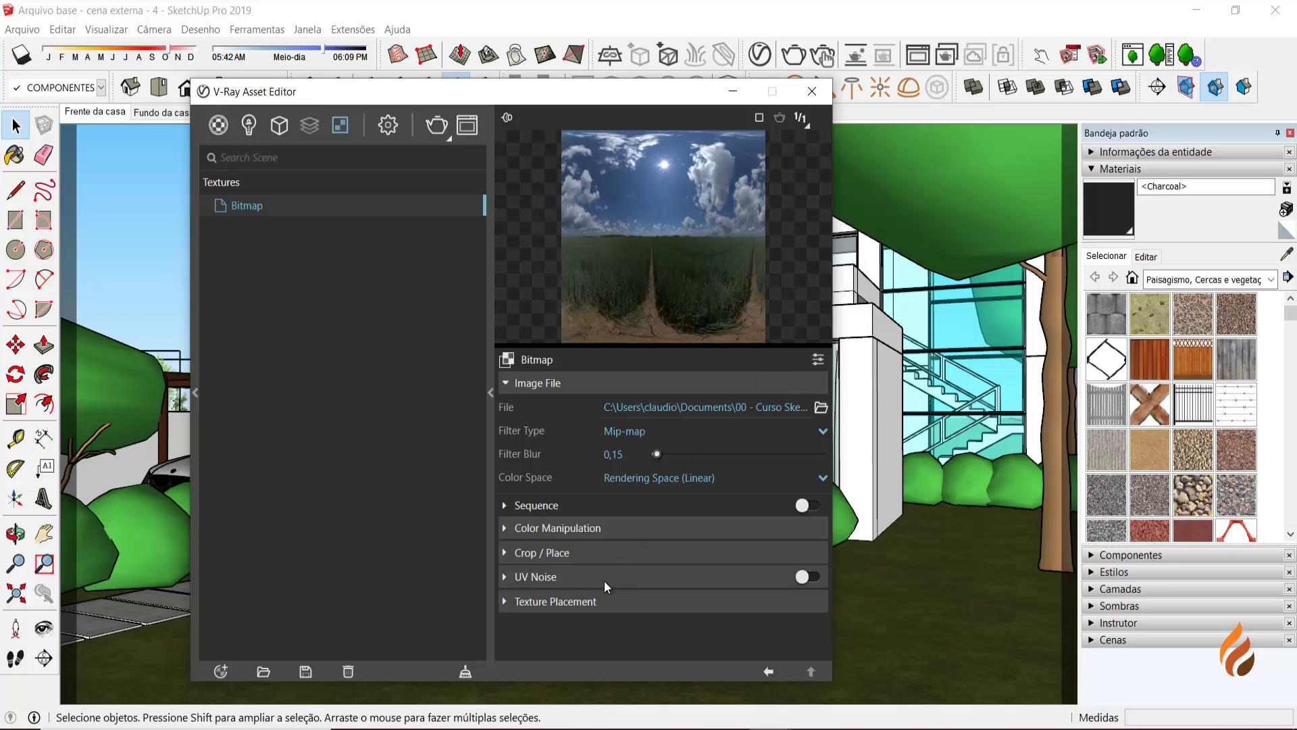
- Inspect the HDRI bitmap's Texture Placement settings, including its mapping options, without changing them
{"action": "left_click", "coordinate": [506, 600]}
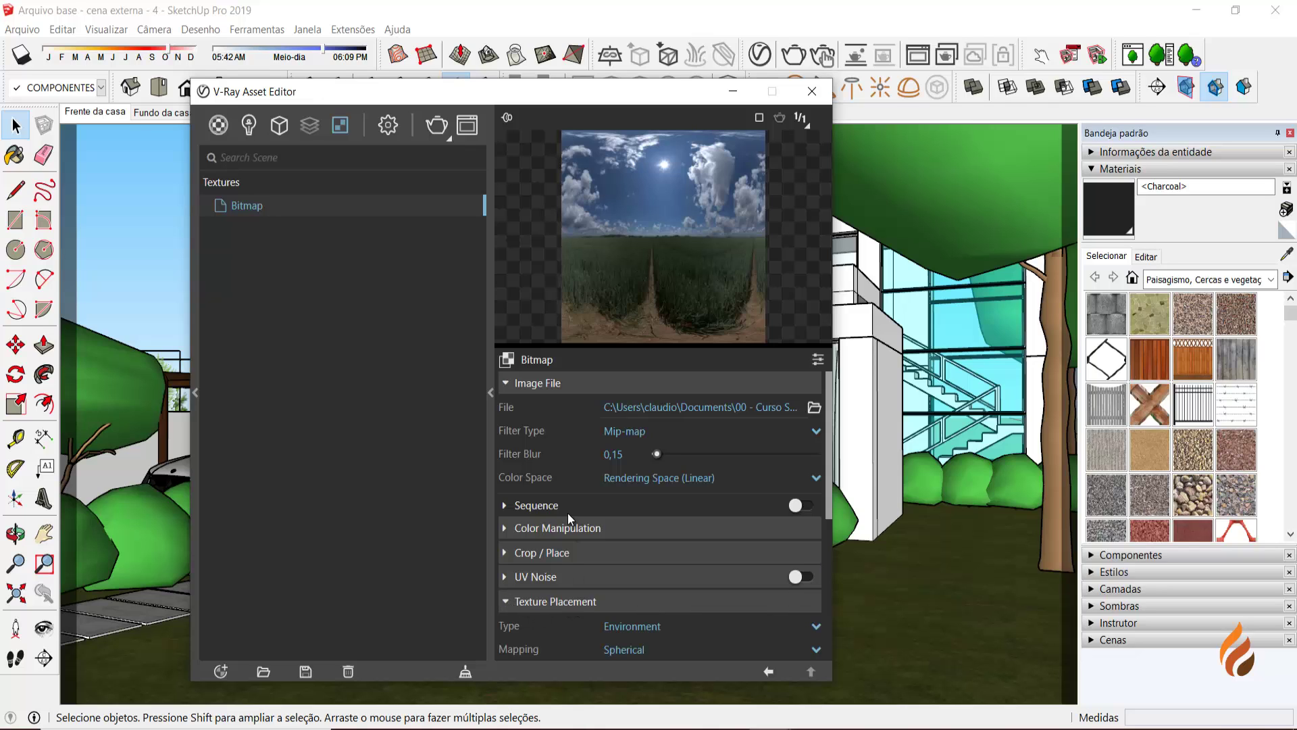
{"action": "scroll", "coordinate": [571, 512], "scroll_direction": "down", "scroll_amount": 5}
{"action": "scroll", "coordinate": [585, 516], "scroll_direction": "up", "scroll_amount": 2}
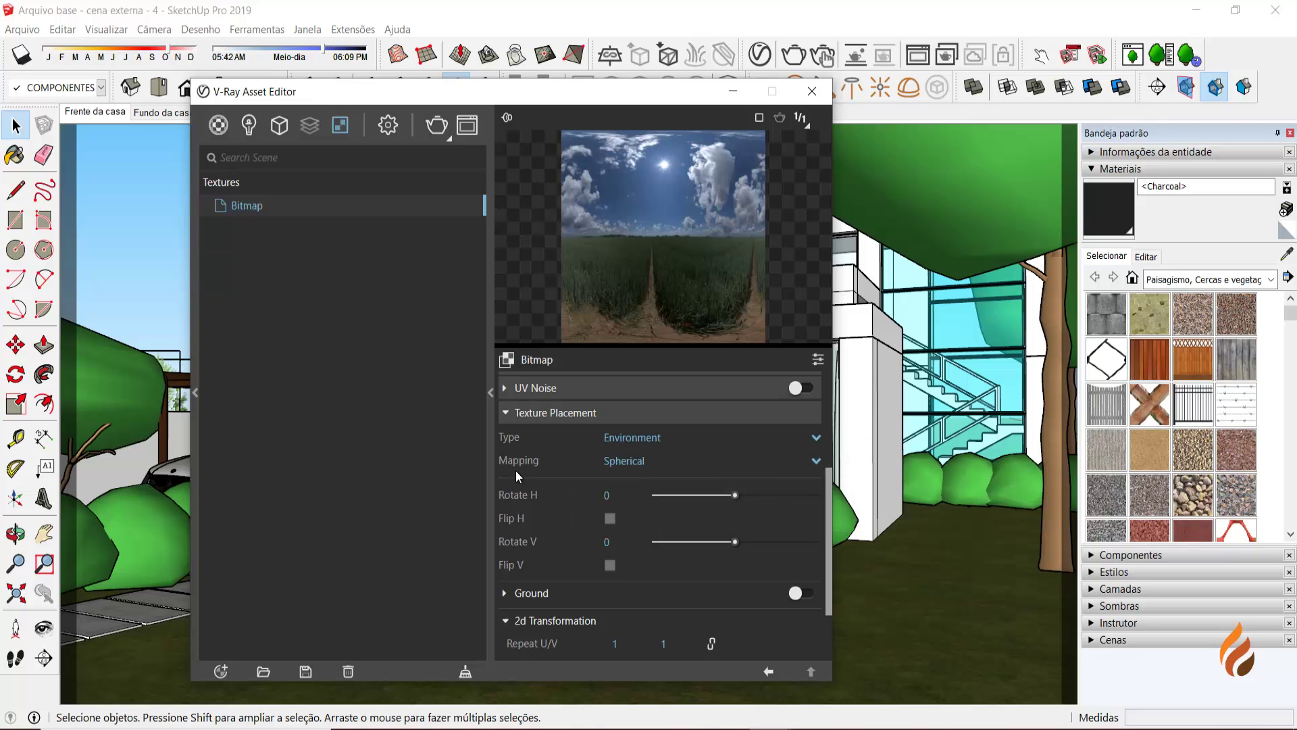
{"action": "left_click", "coordinate": [649, 461]}
{"action": "left_click", "coordinate": [464, 445]}
- Review the environment background settings and its HDRI bitmap, and check the scene's list of lights
{"action": "left_click", "coordinate": [388, 125]}
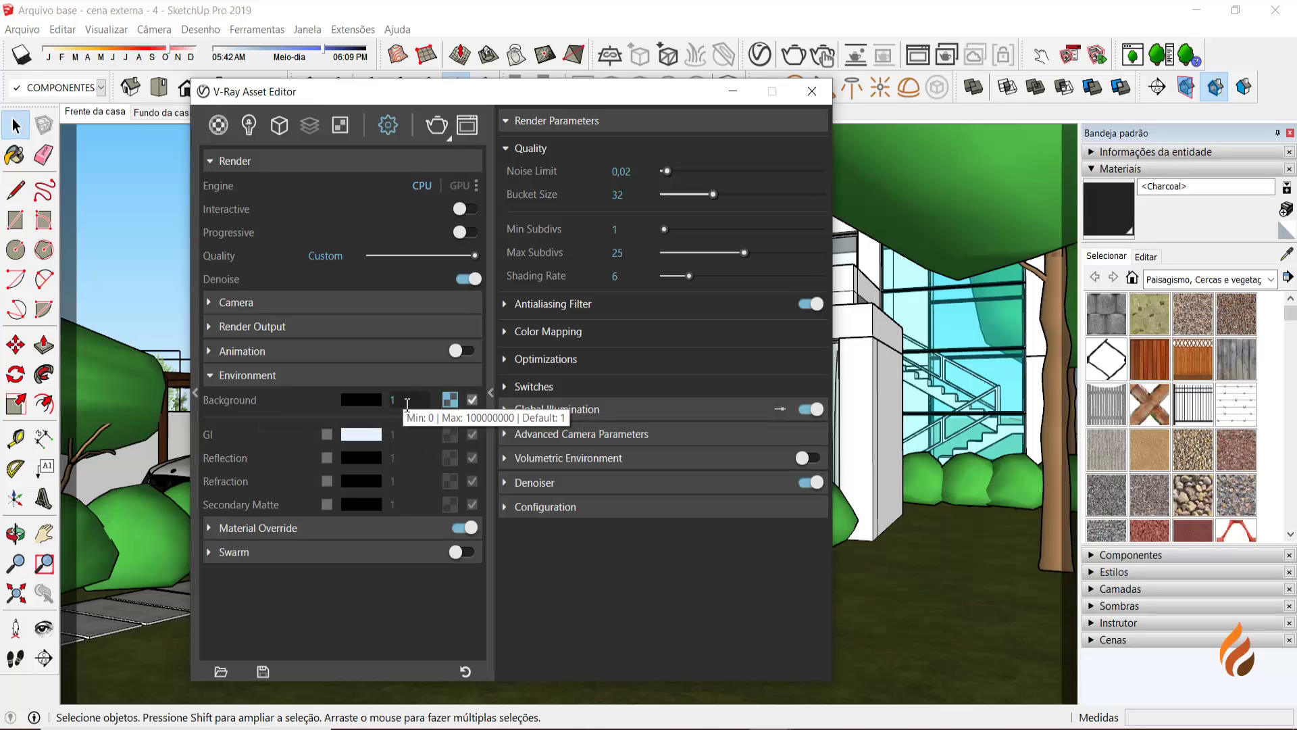
{"action": "left_click", "coordinate": [451, 401]}
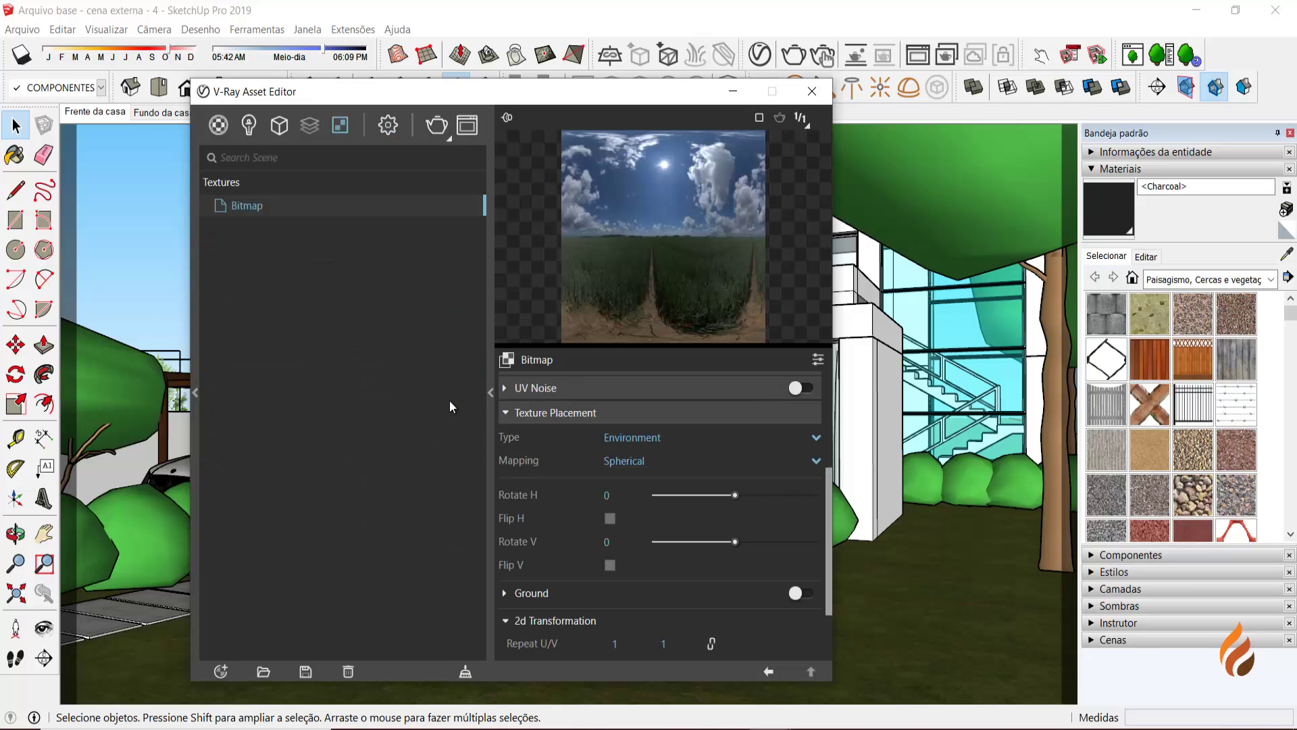
{"action": "left_click", "coordinate": [388, 124]}
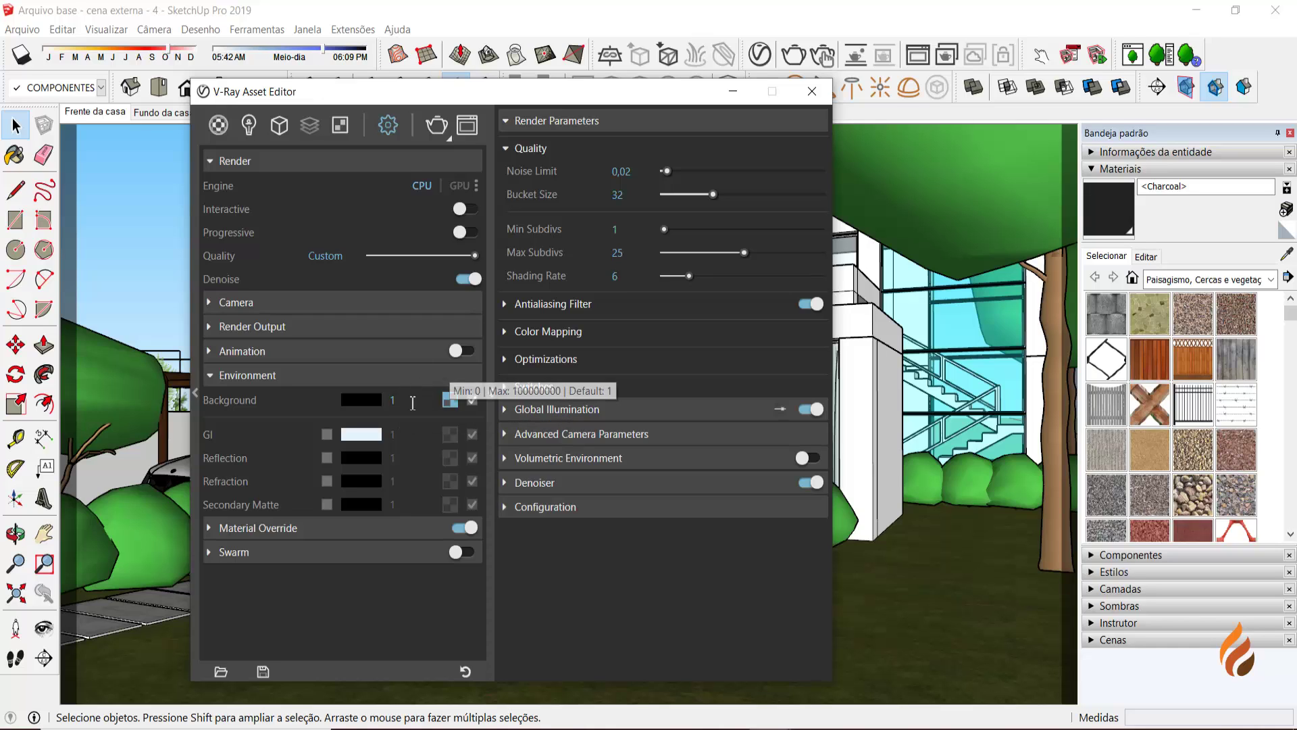
{"action": "left_click", "coordinate": [250, 127]}
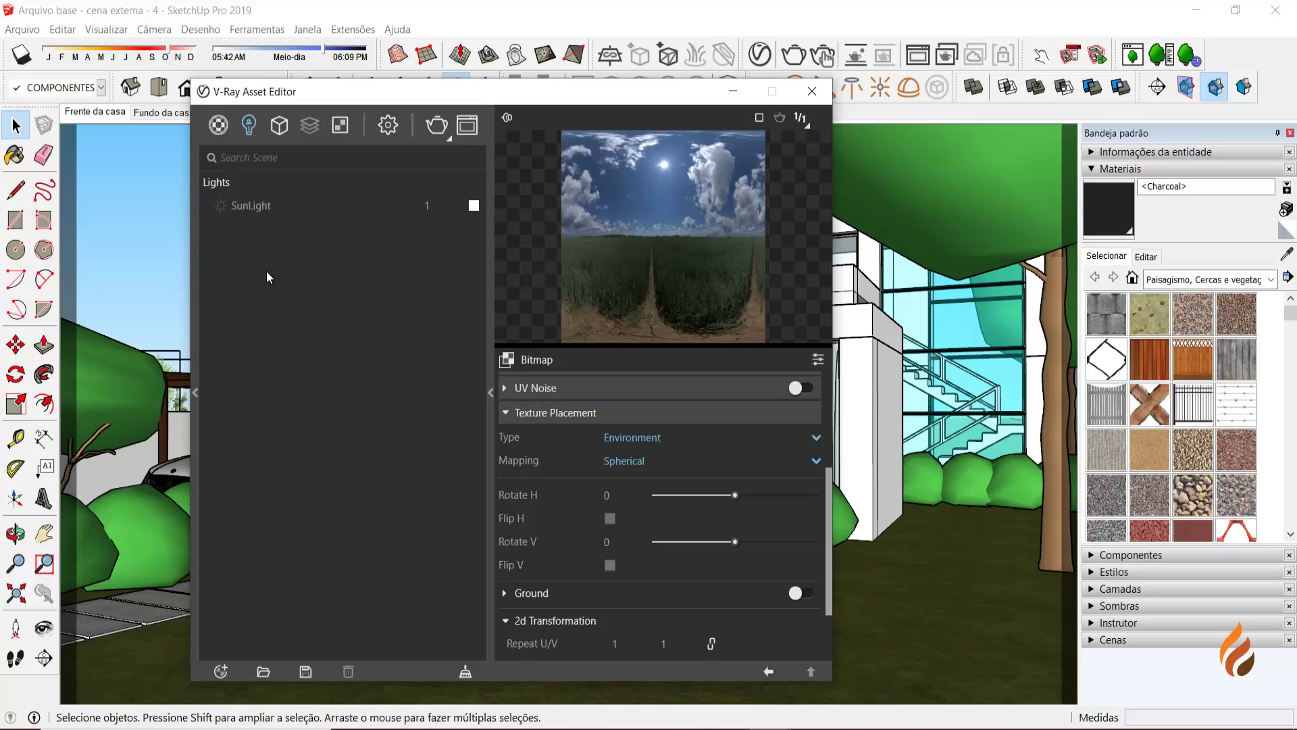
- Test-render the scene with V-Ray using the HDRI background at its default intensity, and close the frame buffer
{"action": "left_click", "coordinate": [388, 129]}
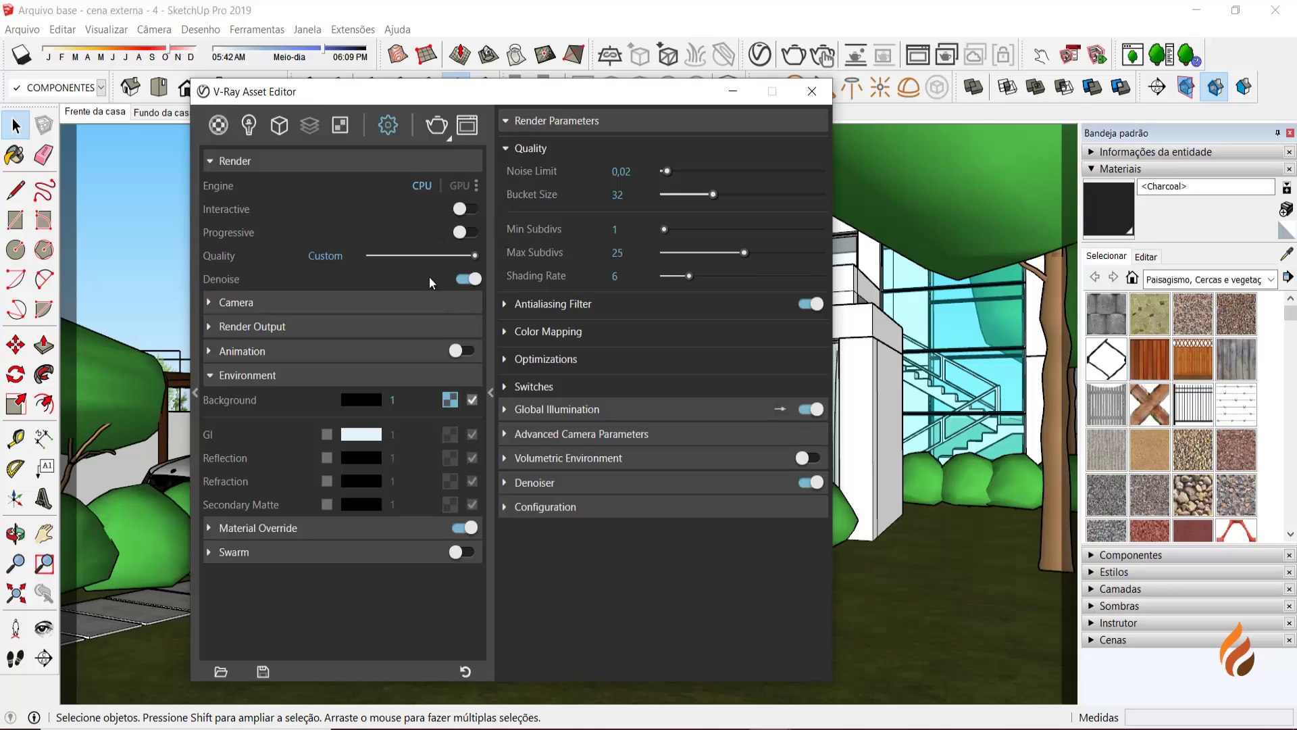
{"action": "left_click", "coordinate": [436, 126]}
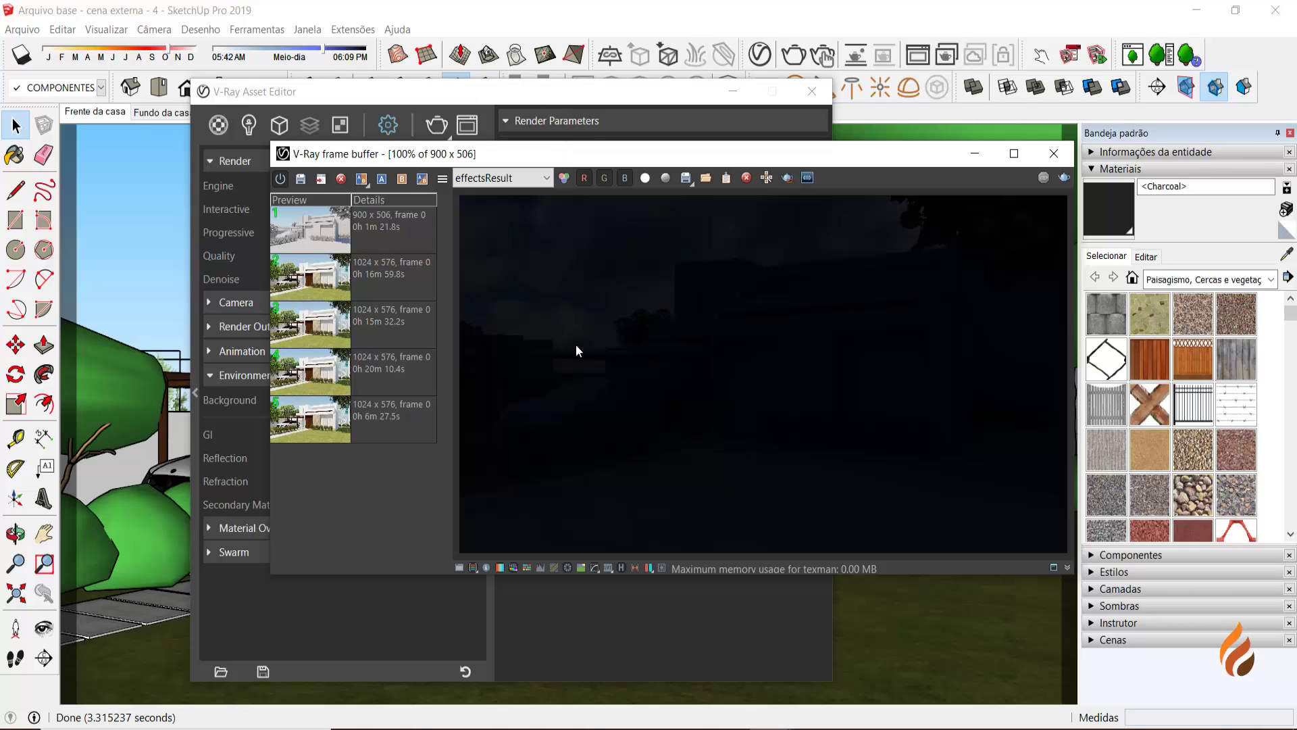
{"action": "left_click", "coordinate": [1054, 154]}
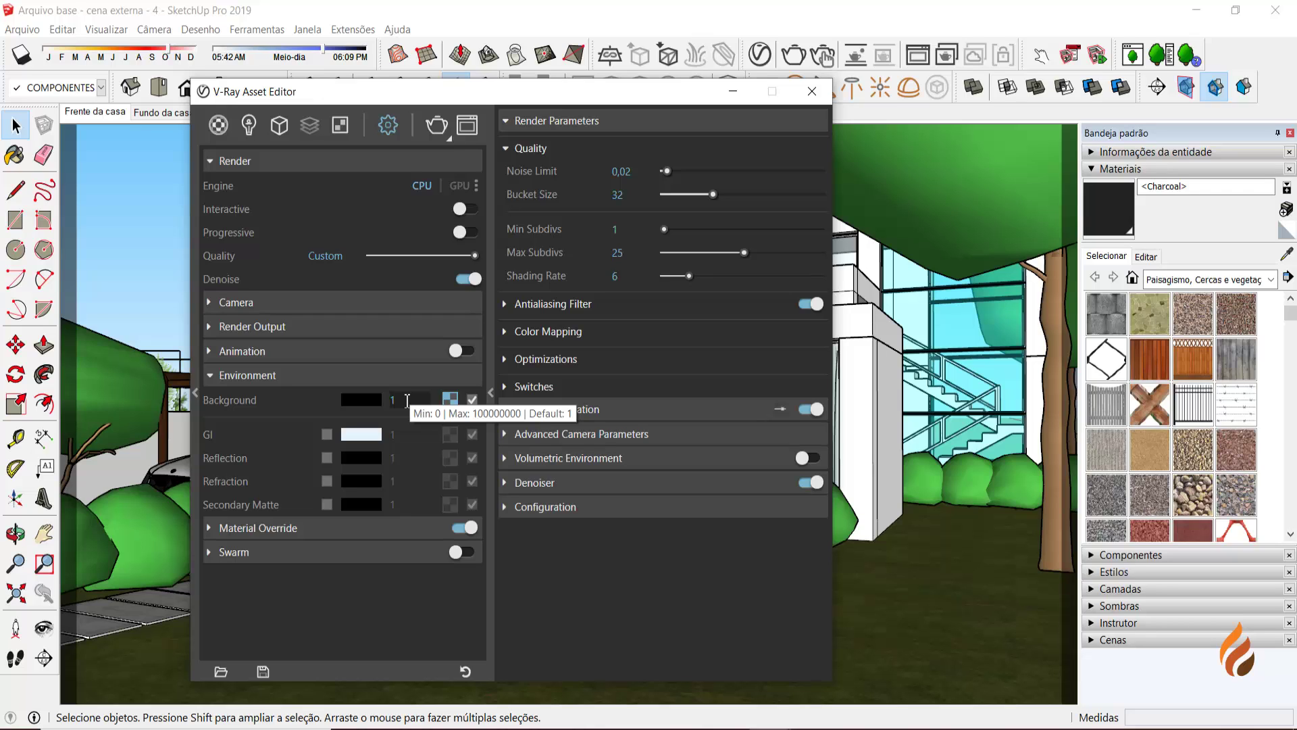
- Set the environment background's intensity to 100, test-render the scene with V-Ray, and close the frame buffer
{"action": "left_click", "coordinate": [409, 401]}
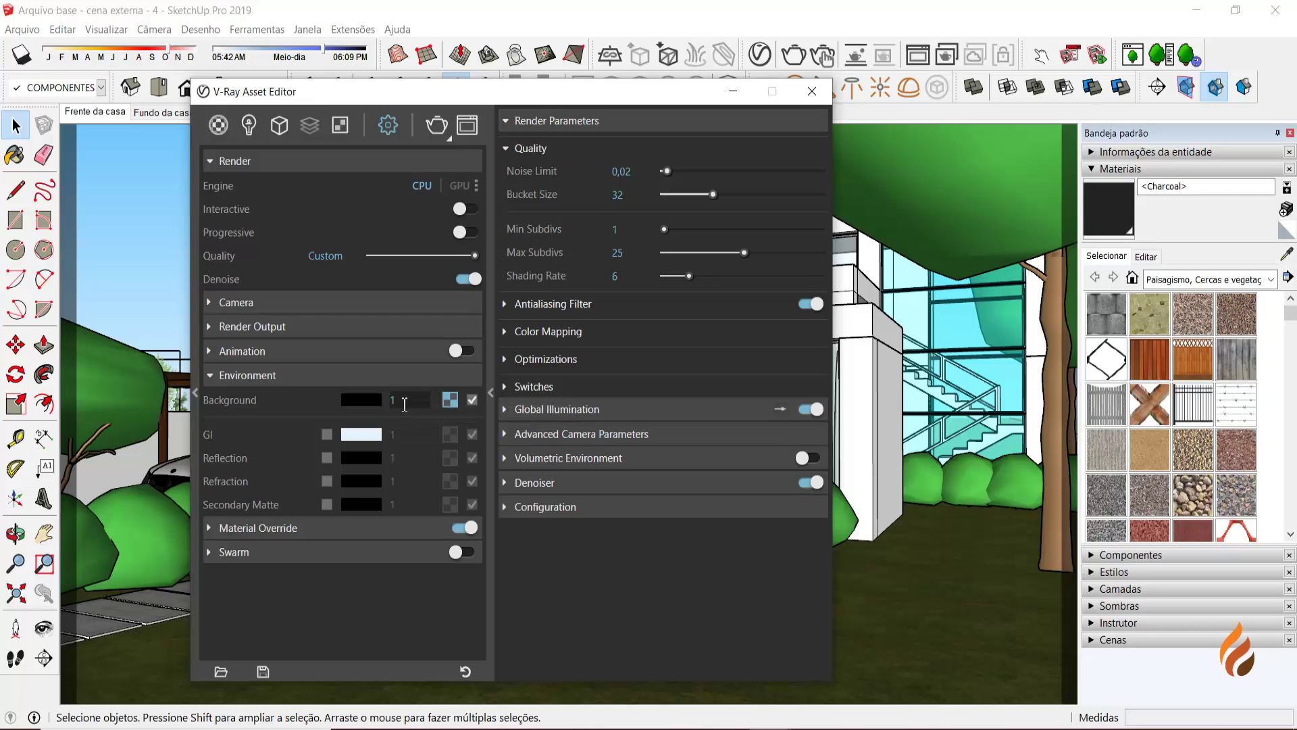
{"action": "double_click", "coordinate": [411, 402]}
{"action": "left_click", "coordinate": [300, 408]}
{"action": "left_click", "coordinate": [436, 125]}
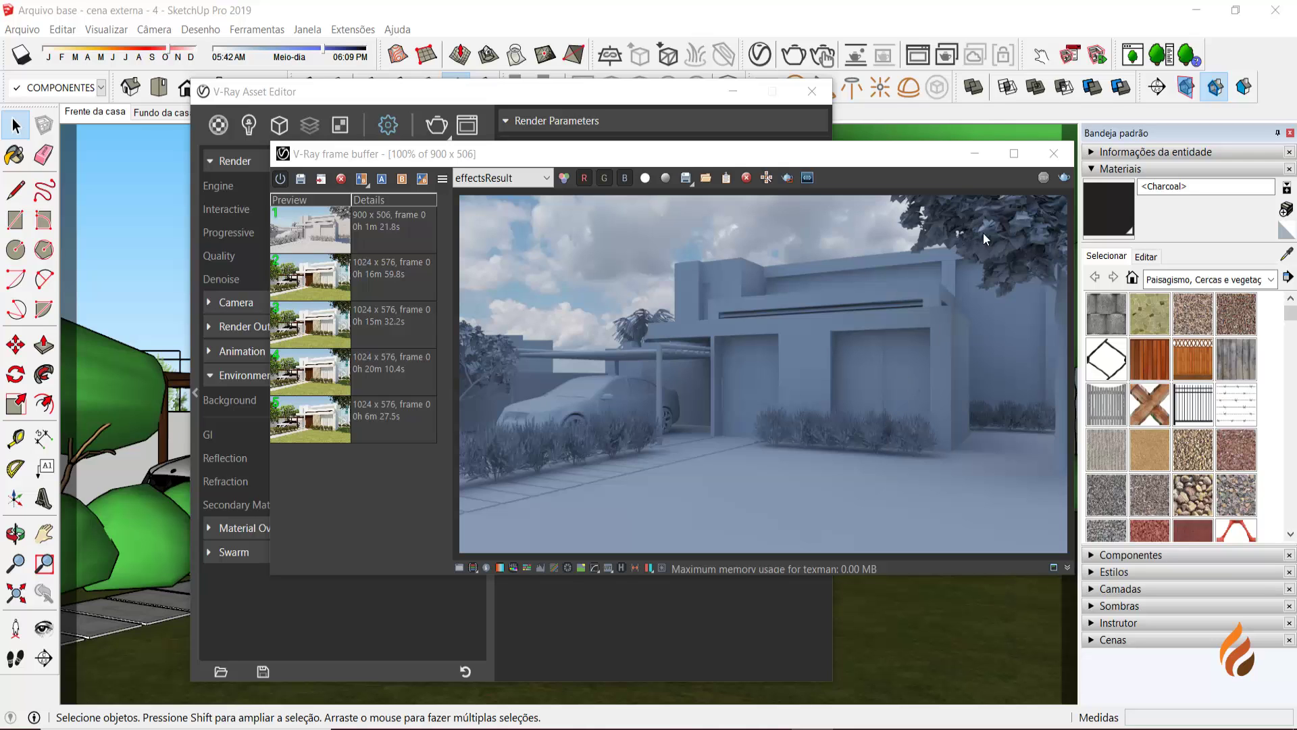
{"action": "left_click", "coordinate": [1053, 153]}
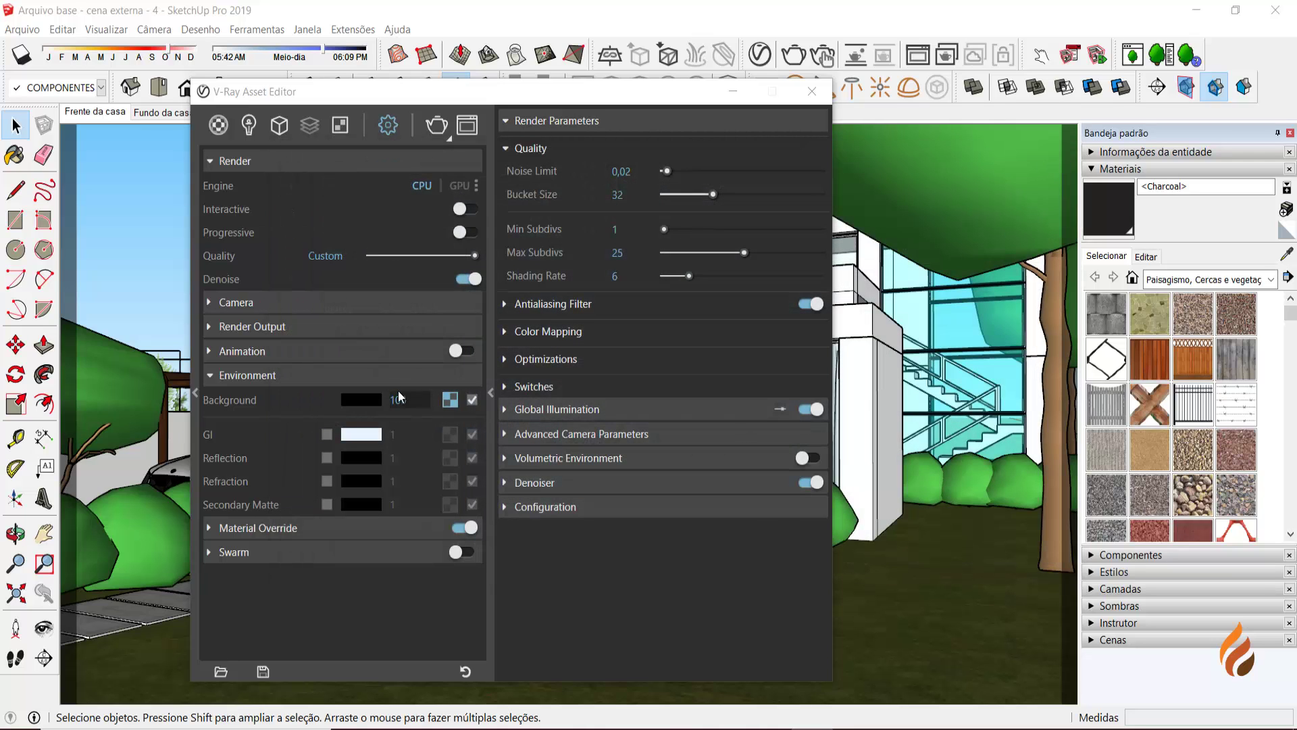
- Set the environment background's intensity to 180 and render the scene again with V-Ray
{"action": "double_click", "coordinate": [413, 400]}
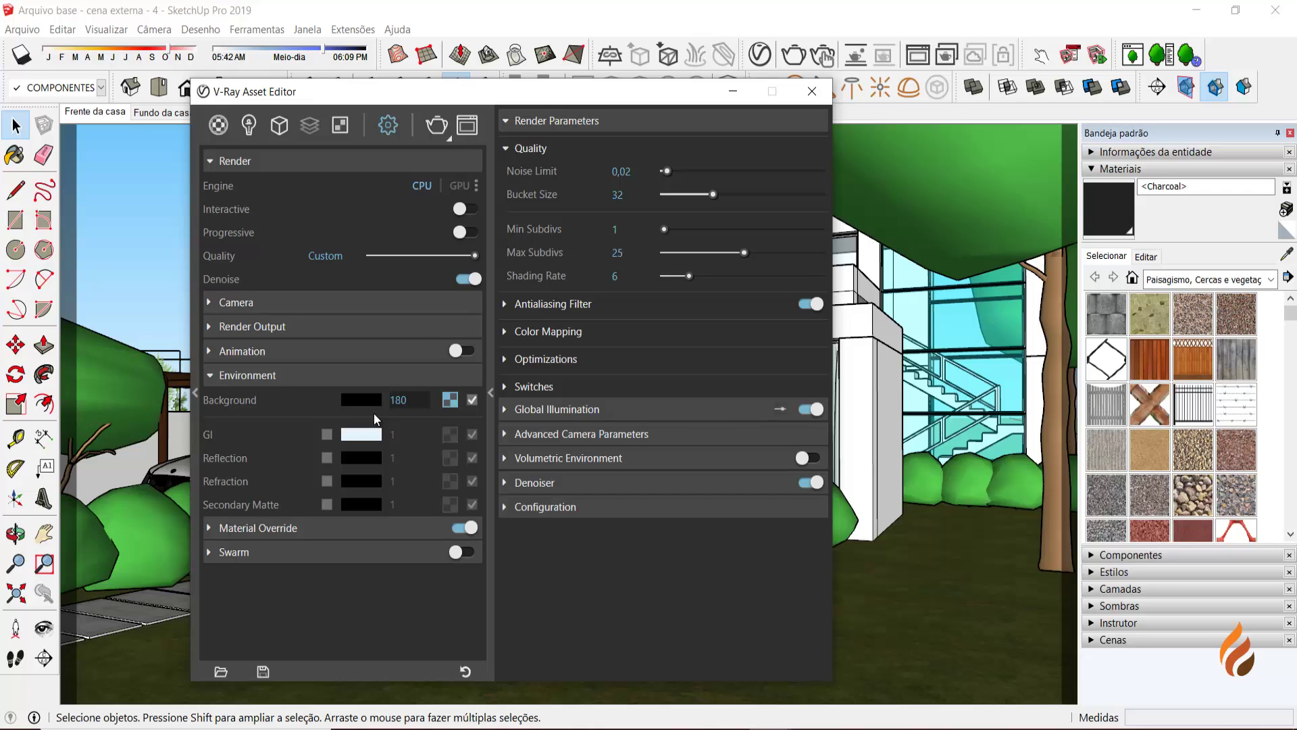
{"action": "type", "text": "180"}
{"action": "left_click", "coordinate": [321, 402]}
{"action": "left_click", "coordinate": [436, 125]}
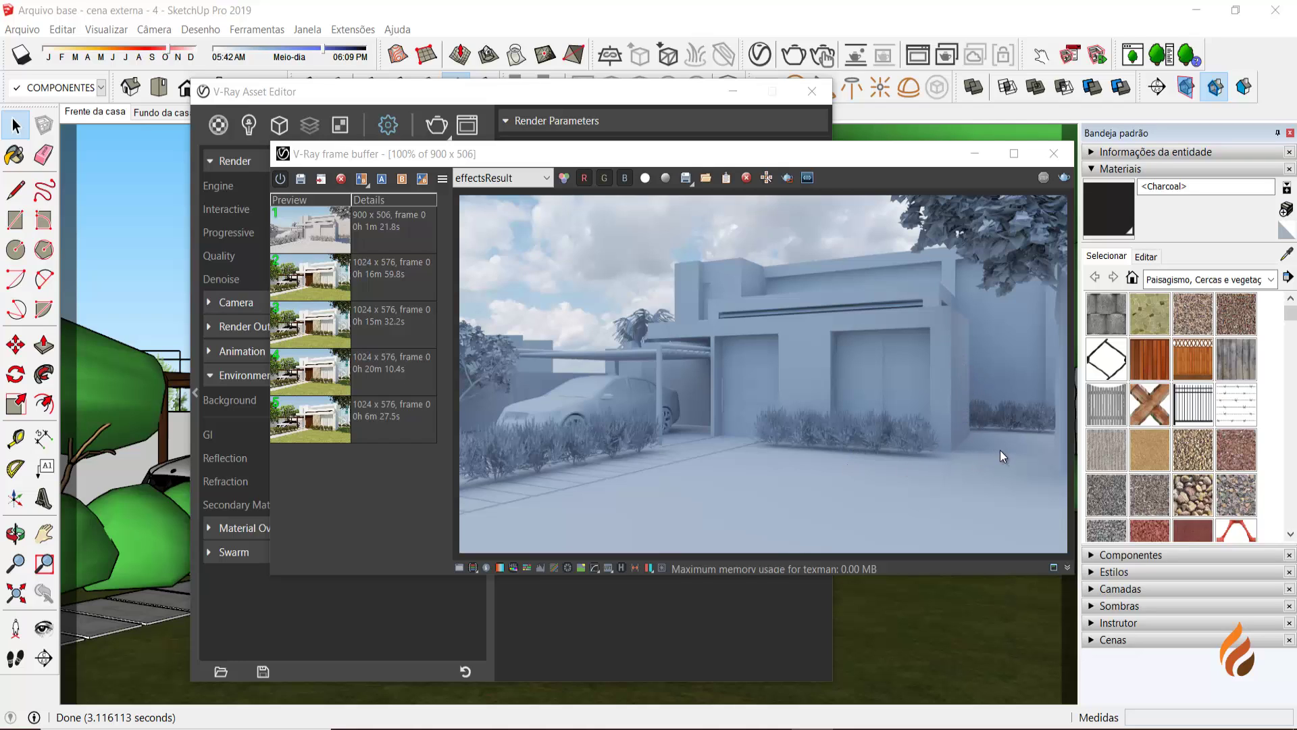
- Save the finished HDRI test render to the V-Ray frame buffer's history
{"action": "scroll", "coordinate": [1000, 456], "scroll_direction": "up", "scroll_amount": 1}
{"action": "scroll", "coordinate": [943, 449], "scroll_direction": "down", "scroll_amount": 1}
{"action": "left_click", "coordinate": [301, 178]}
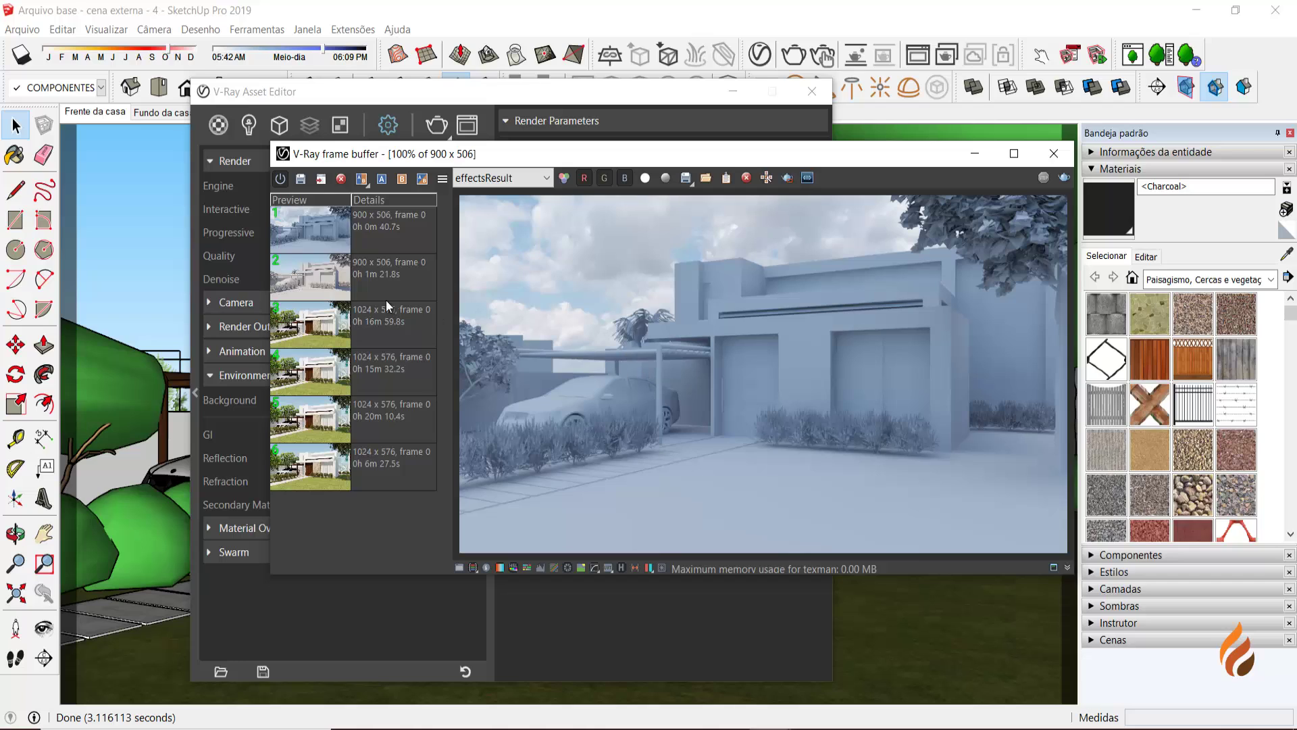
- Compare the earlier sunlit render as A against the HDRI render as B across the full image, and end the comparison
{"action": "left_click", "coordinate": [339, 280]}
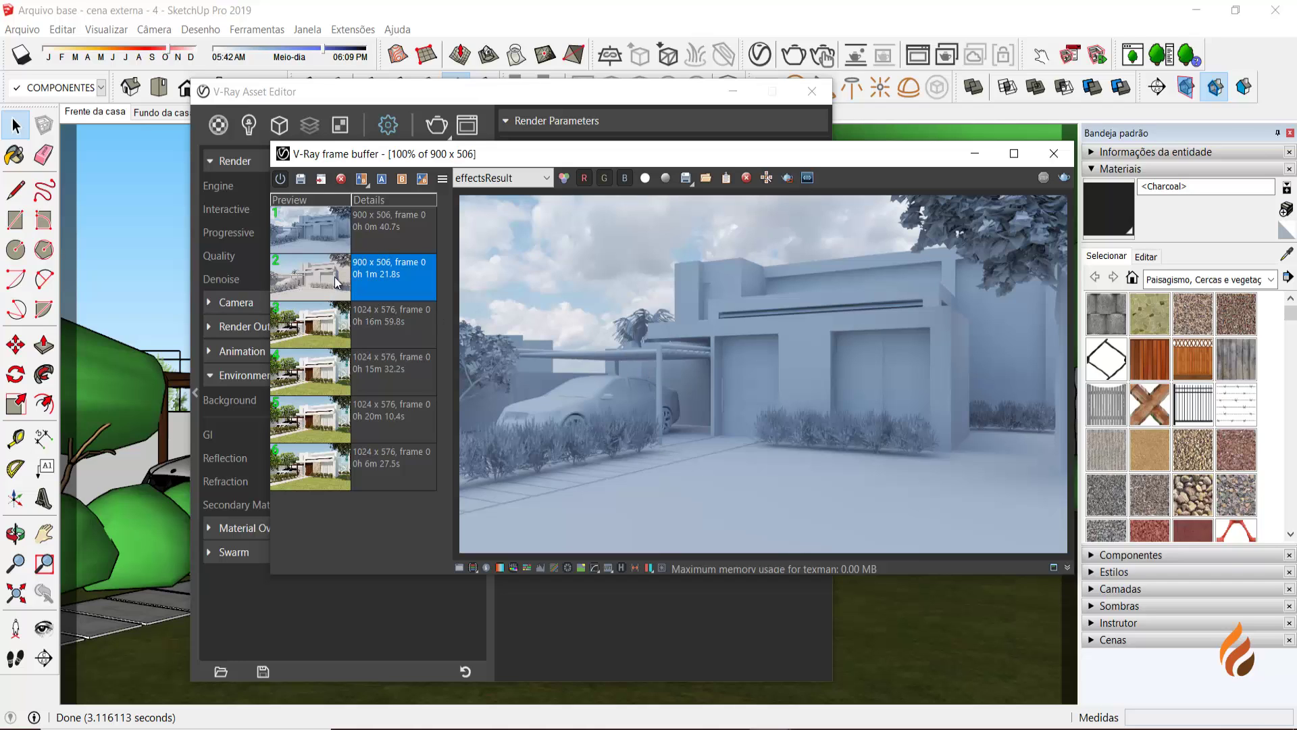
{"action": "left_click", "coordinate": [381, 178]}
{"action": "left_click", "coordinate": [333, 234]}
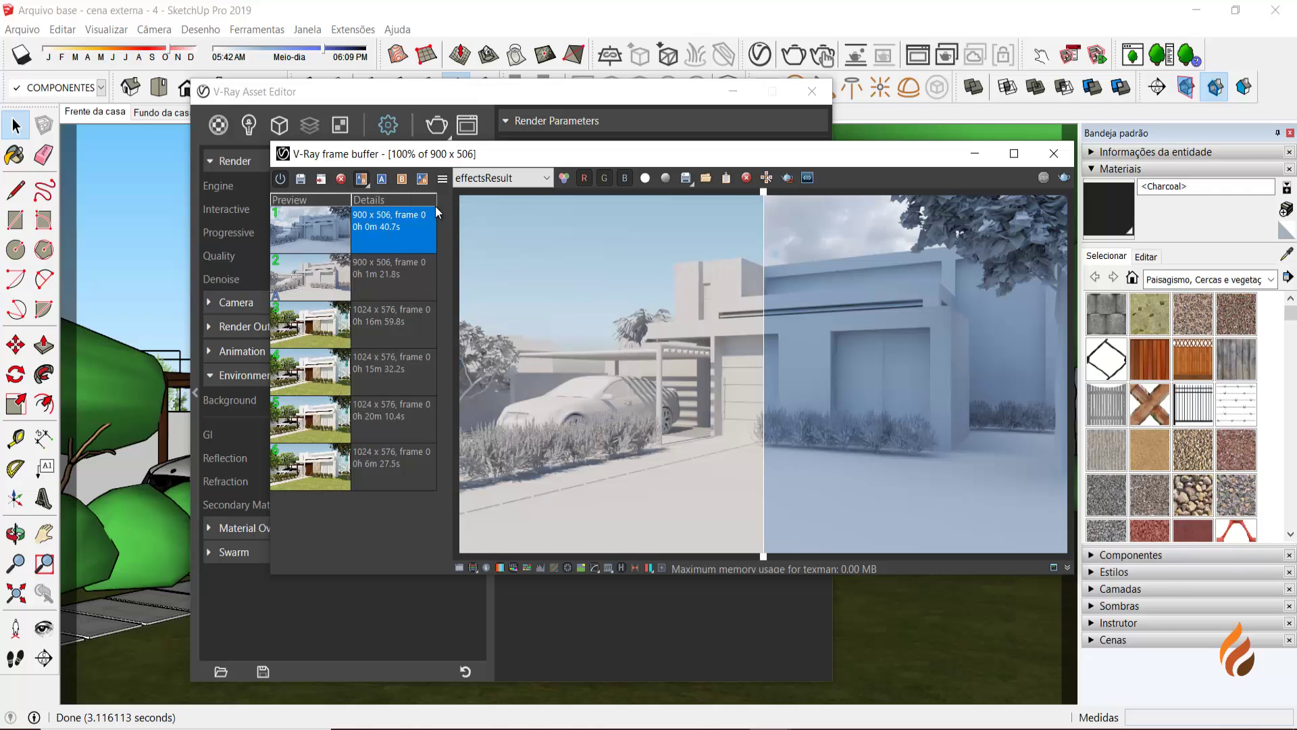
{"action": "left_click", "coordinate": [401, 178]}
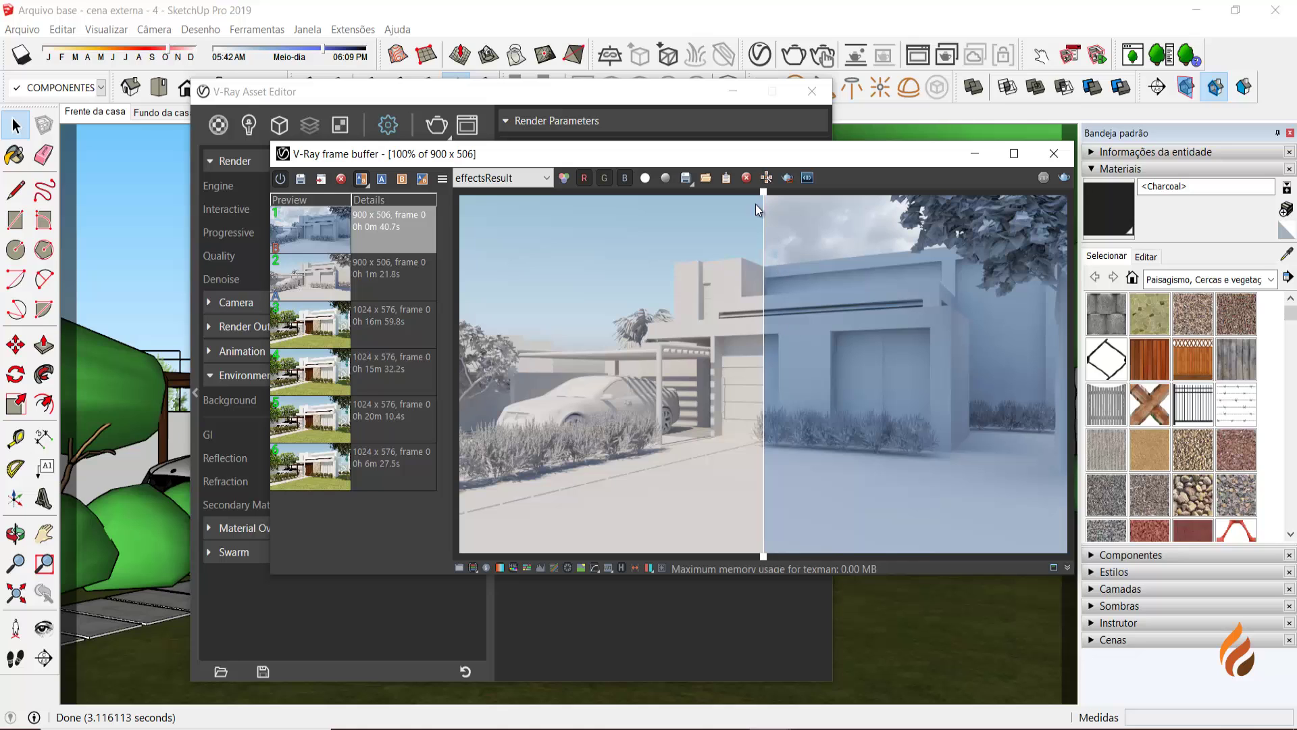
{"action": "left_click_drag", "start_coordinate": [763, 195], "coordinate": [447, 220]}
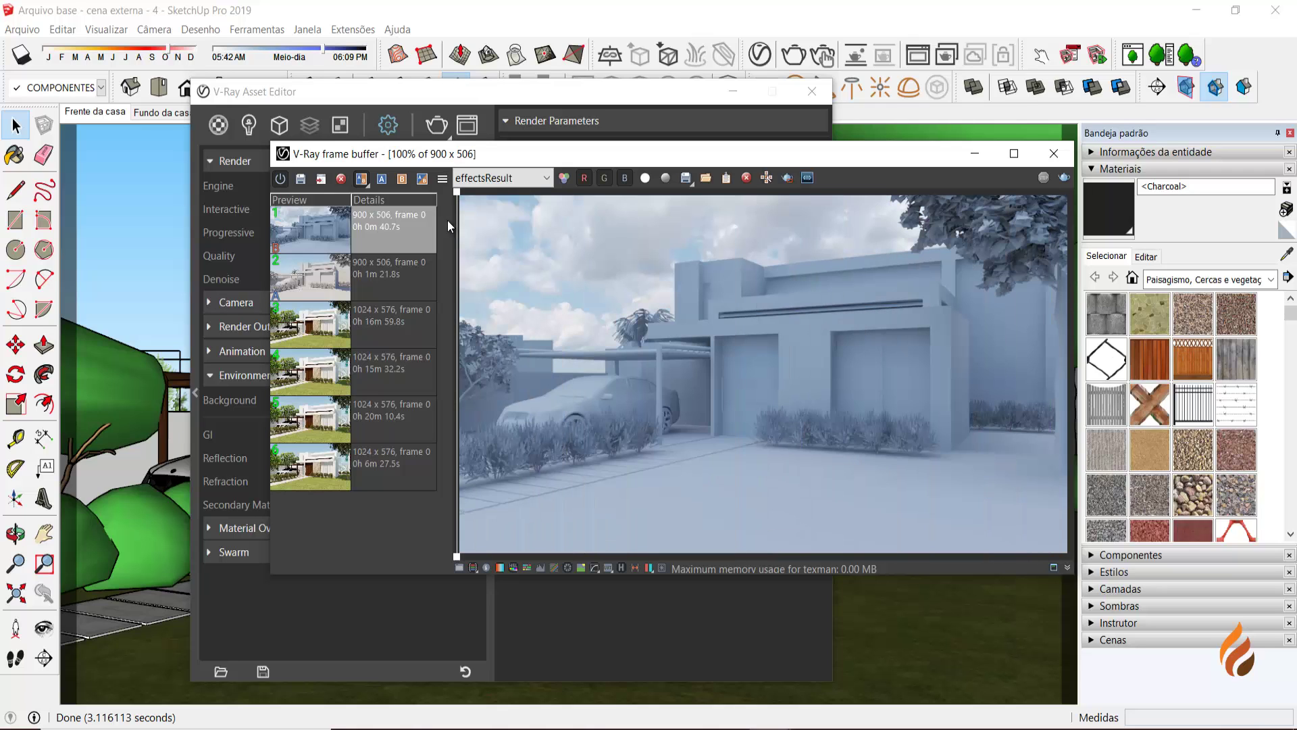
{"action": "left_click", "coordinate": [362, 178]}
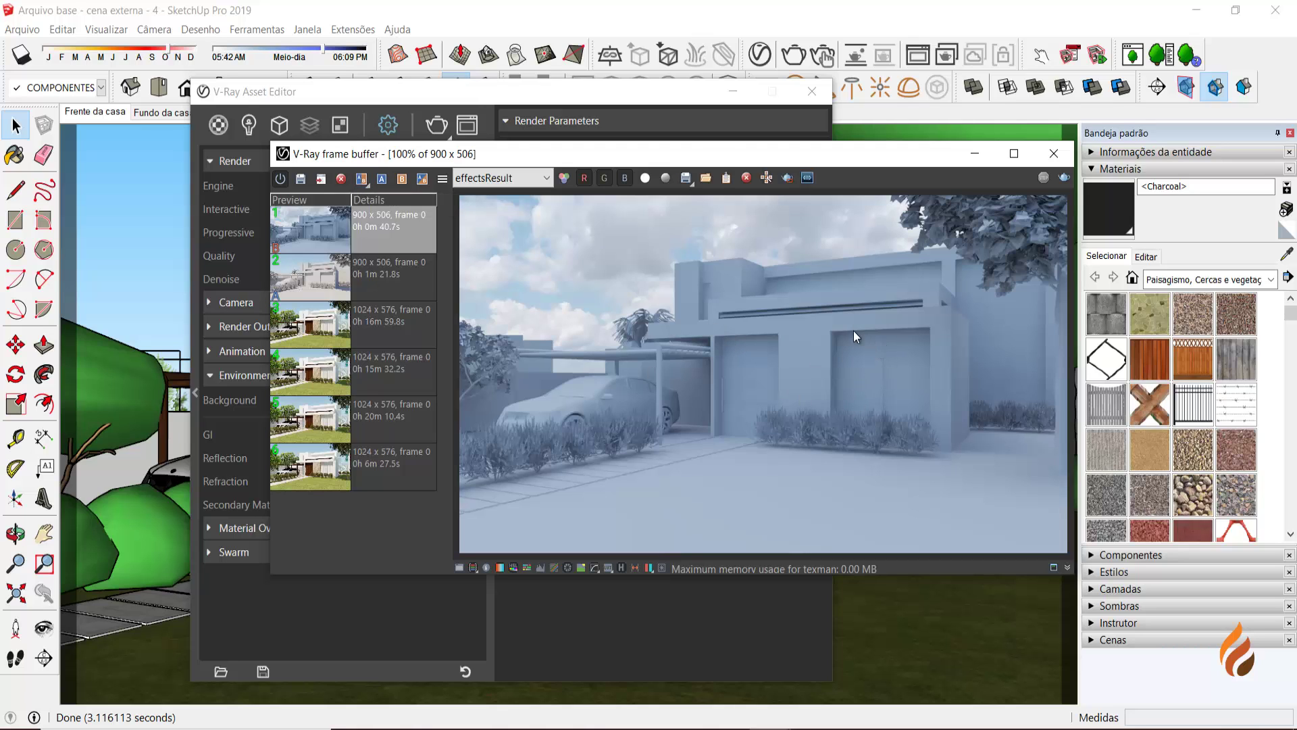
- View the earlier sunlit render and the HDRI render one after the other from the history, and close the frame buffer
{"action": "left_click_drag", "start_coordinate": [708, 145], "coordinate": [712, 152]}
{"action": "left_click_drag", "start_coordinate": [846, 486], "coordinate": [845, 492]}
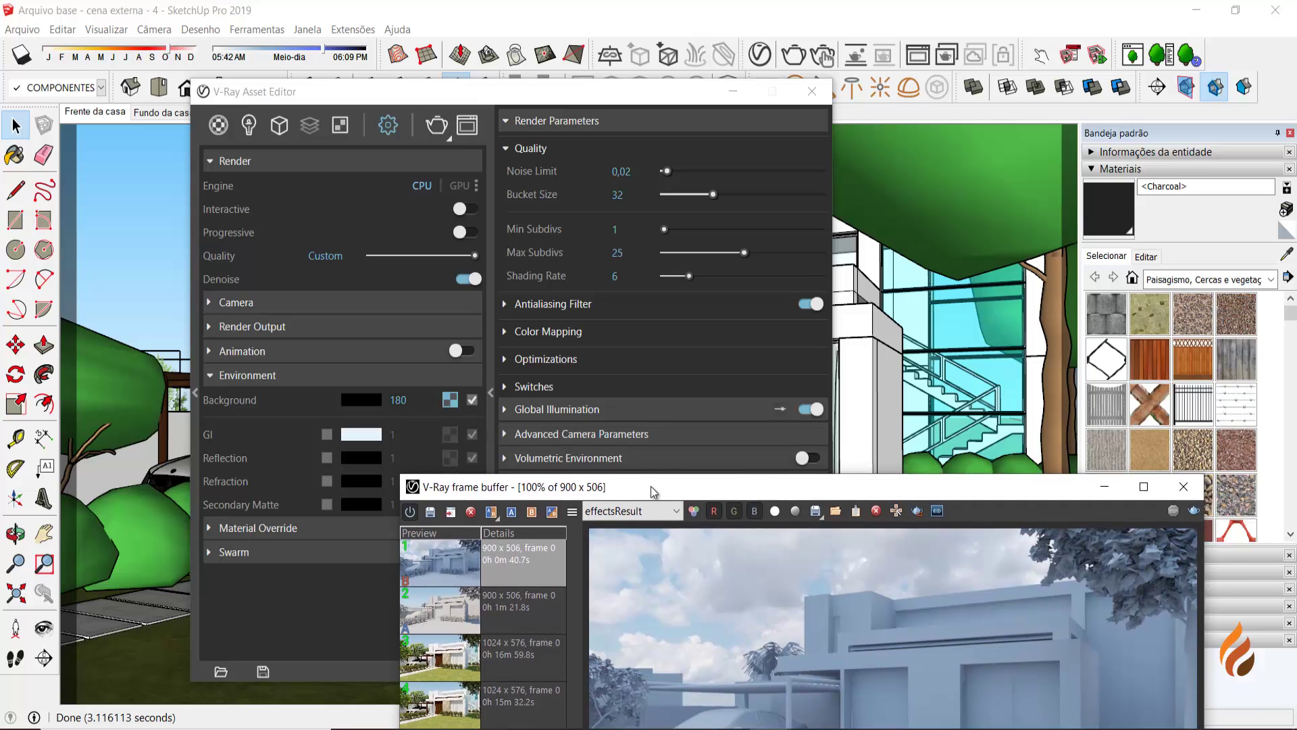
{"action": "left_click_drag", "start_coordinate": [650, 485], "coordinate": [570, 141]}
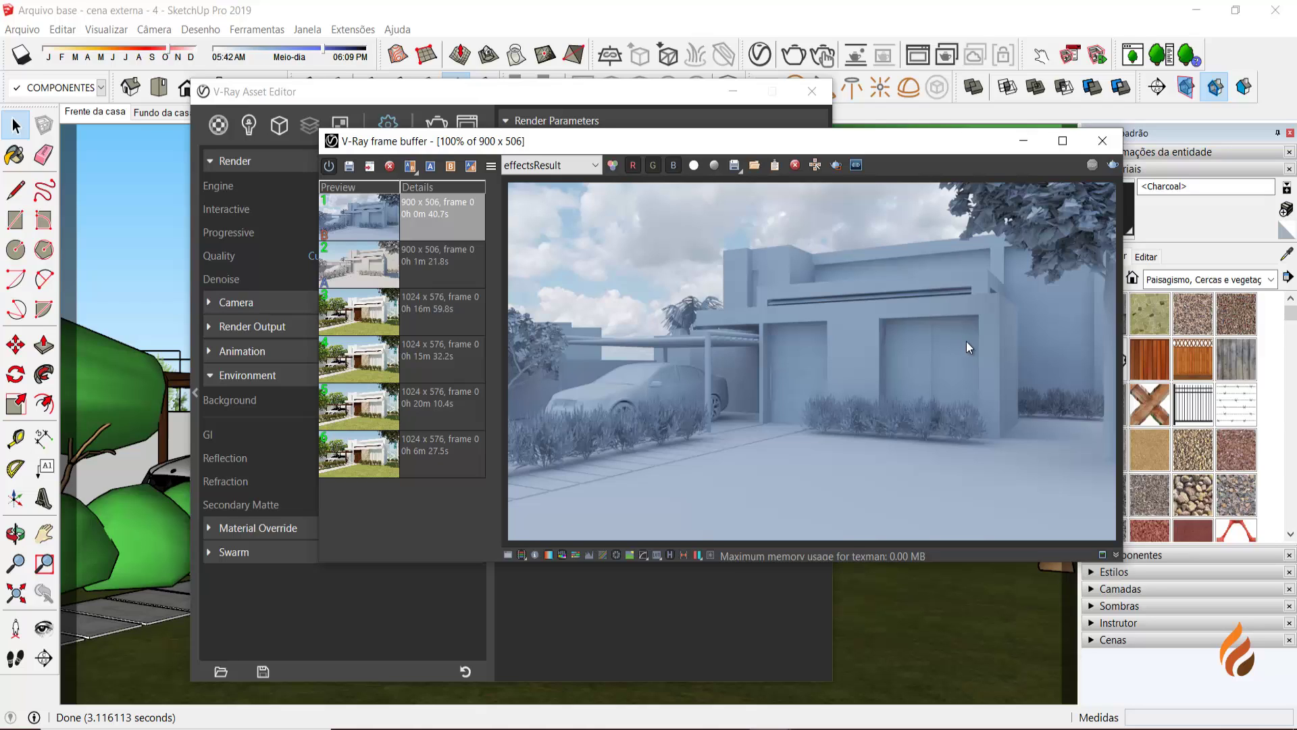
{"action": "left_click", "coordinate": [359, 269]}
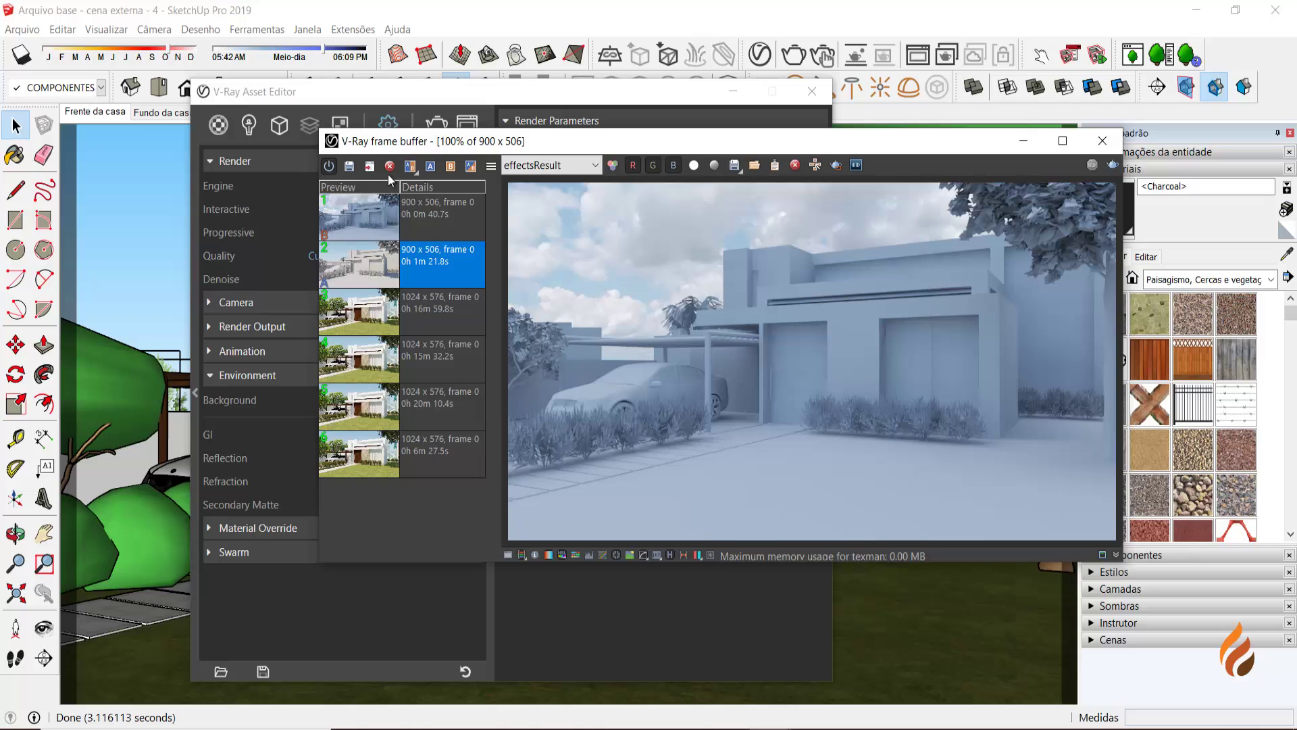
{"action": "left_click", "coordinate": [369, 166]}
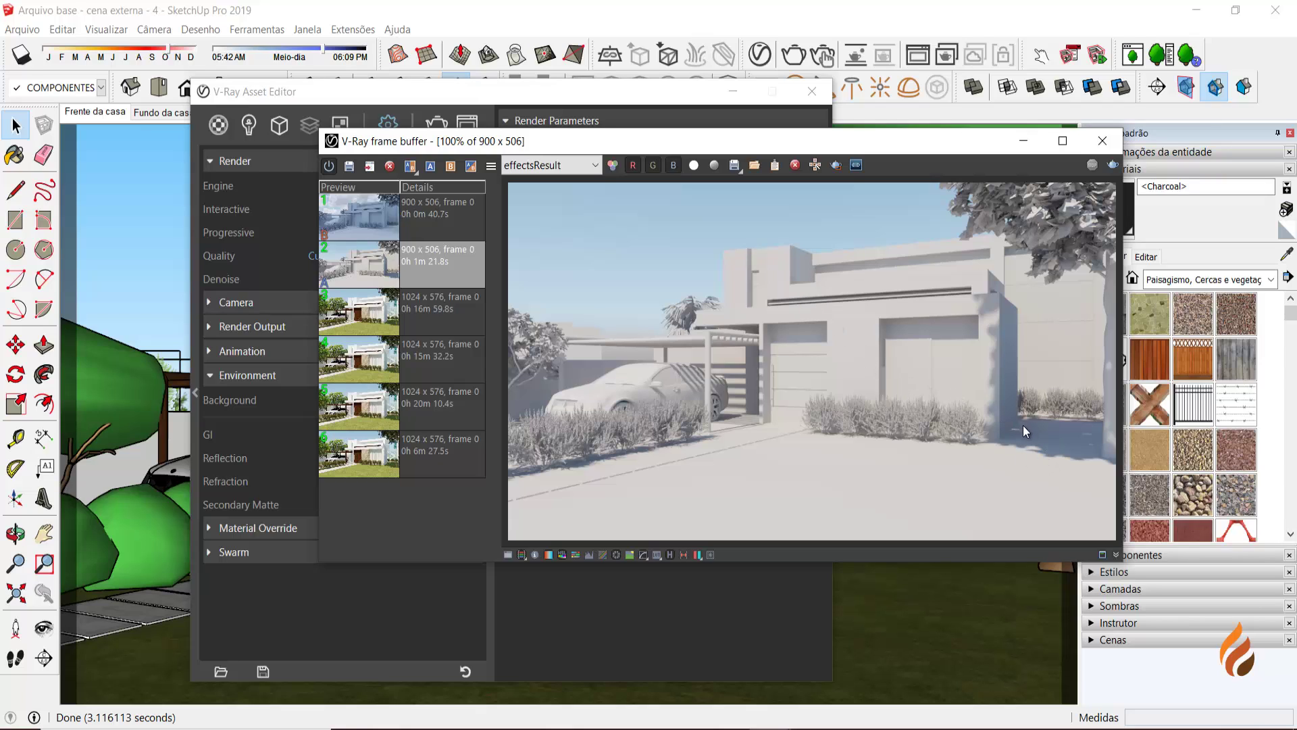
{"action": "left_click", "coordinate": [350, 200]}
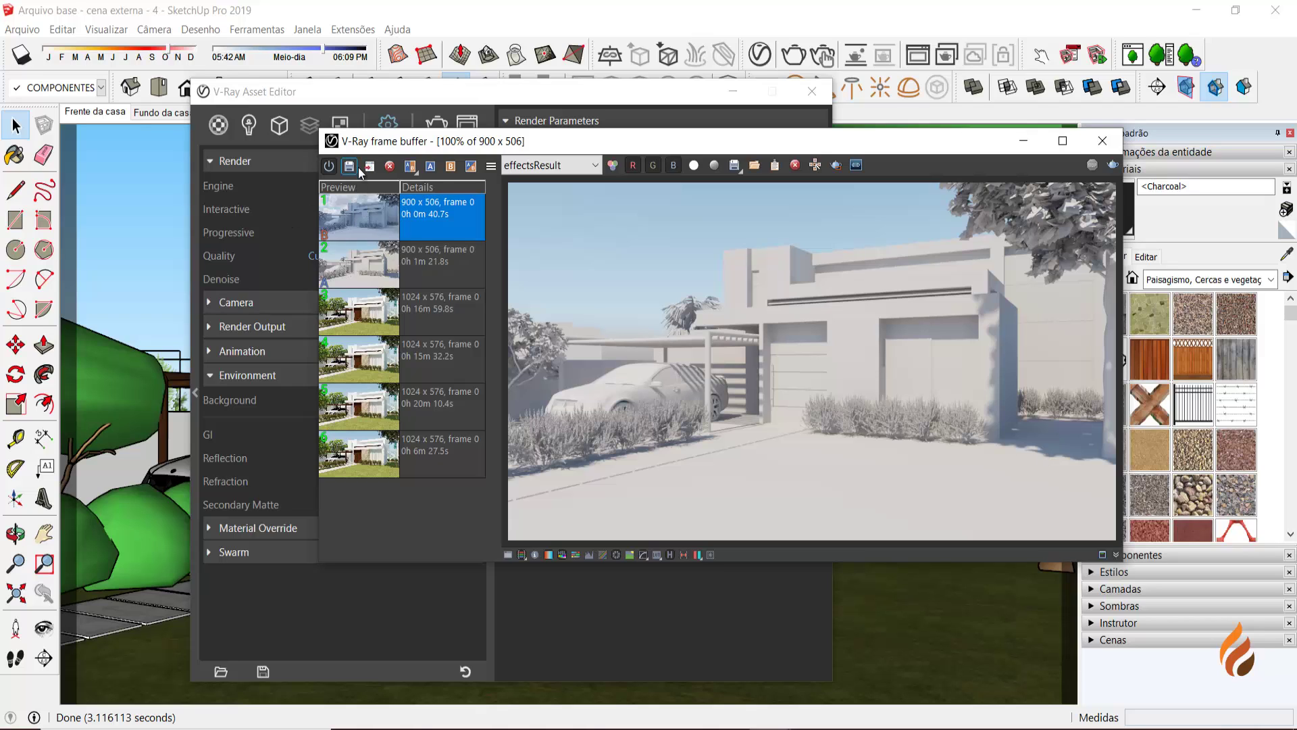
{"action": "left_click", "coordinate": [370, 166]}
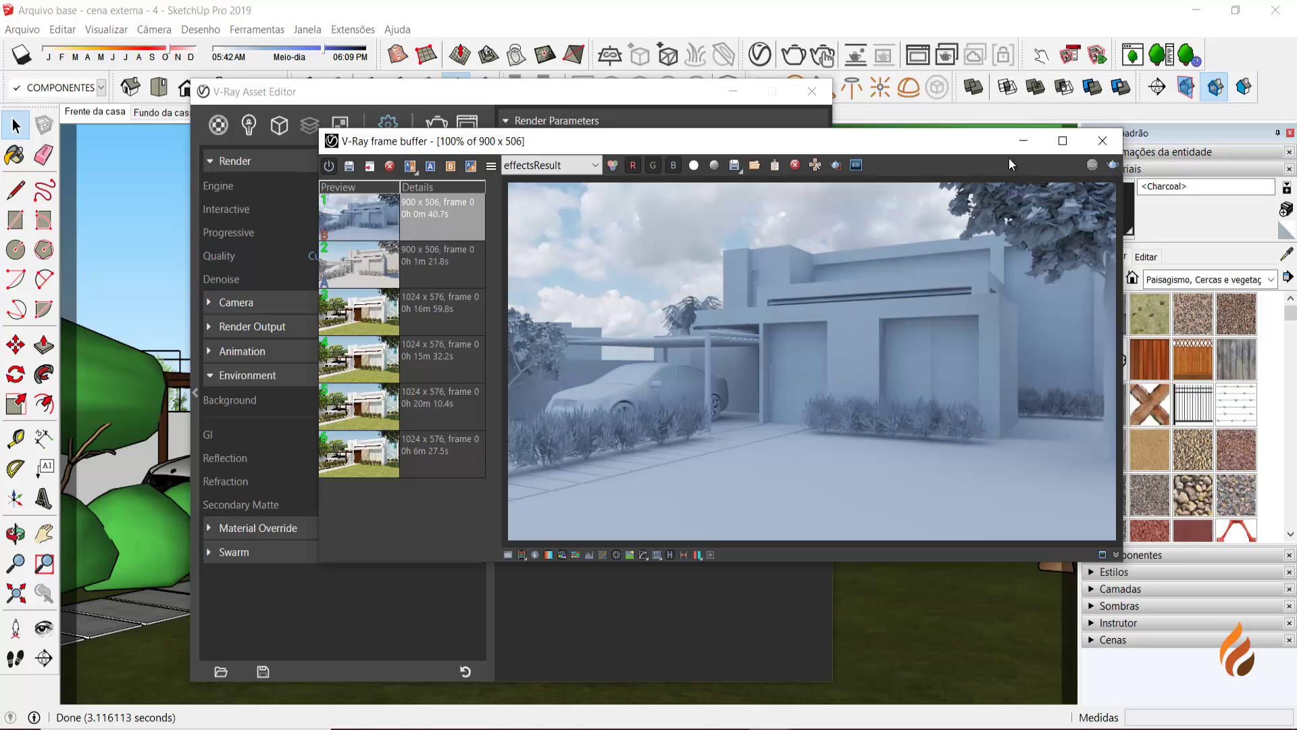
{"action": "left_click", "coordinate": [1102, 140]}
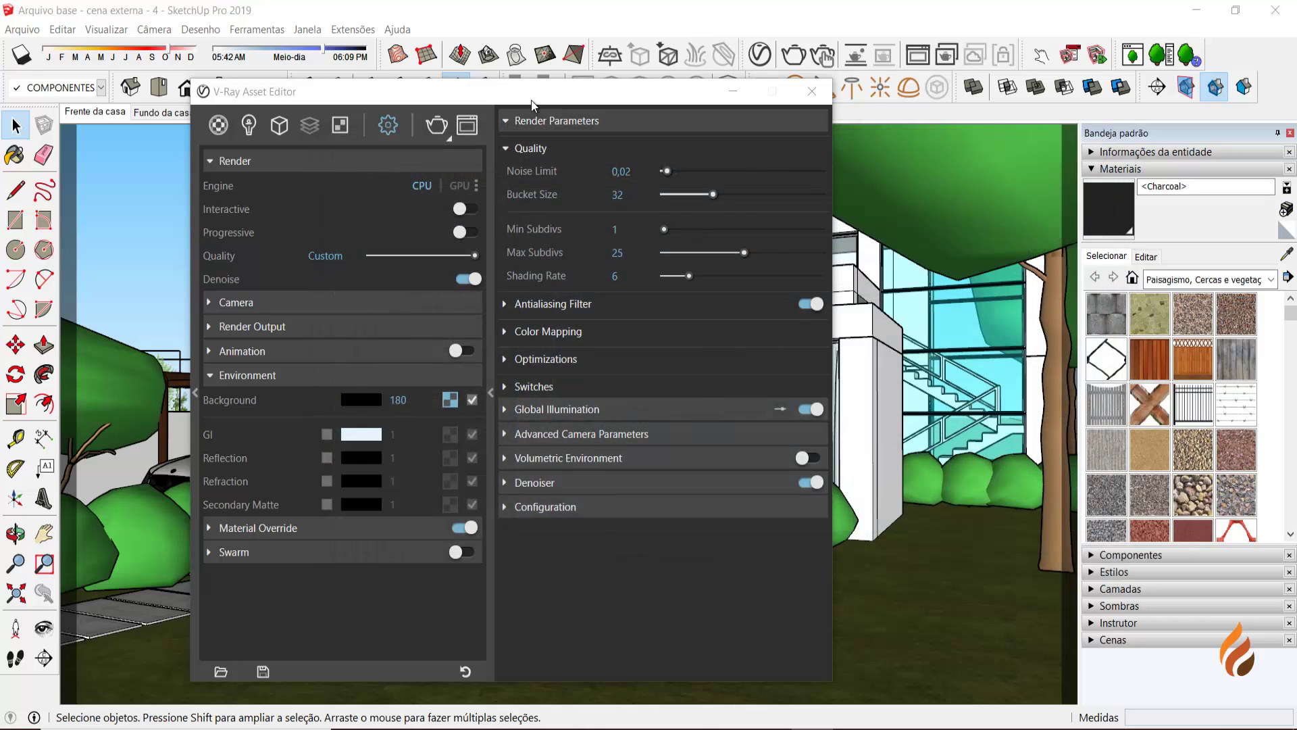
- Check the scene's list of lights and the HDRI bitmap of the environment background, and return to the render settings
{"action": "left_click_drag", "start_coordinate": [533, 103], "coordinate": [614, 111]}
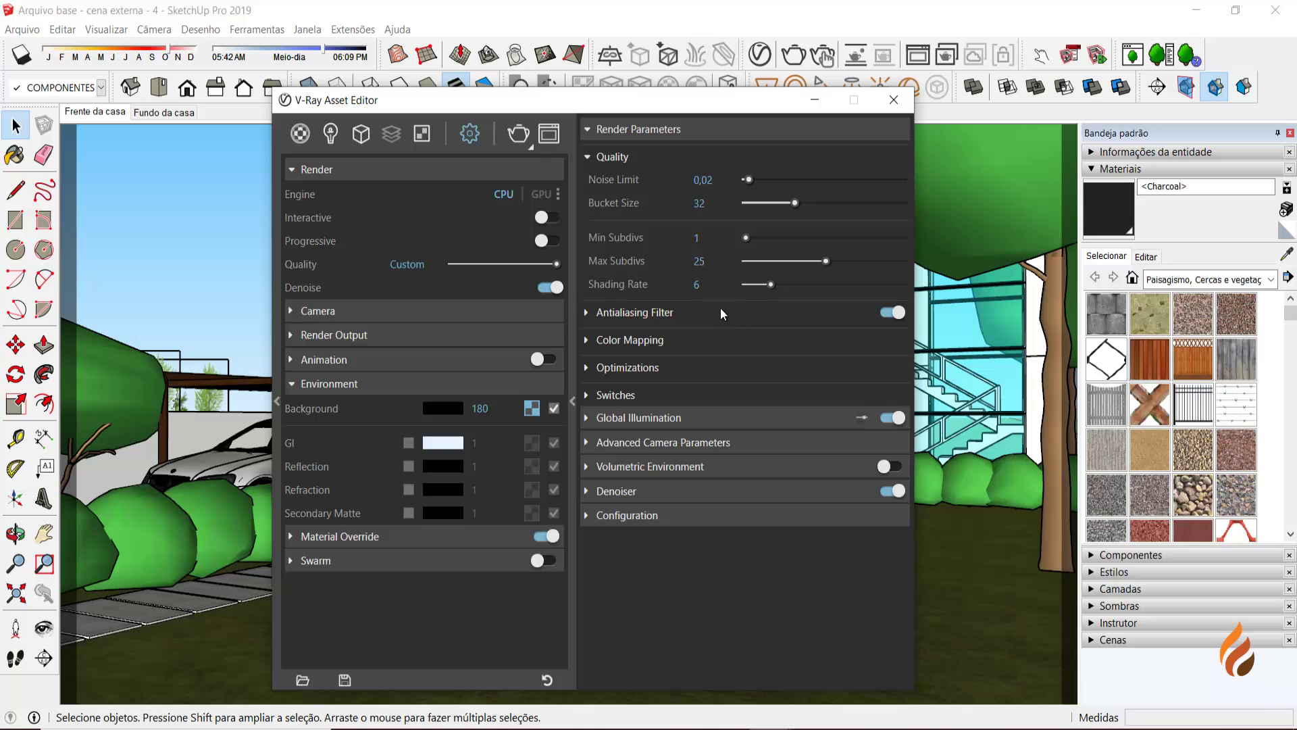
{"action": "left_click", "coordinate": [331, 134]}
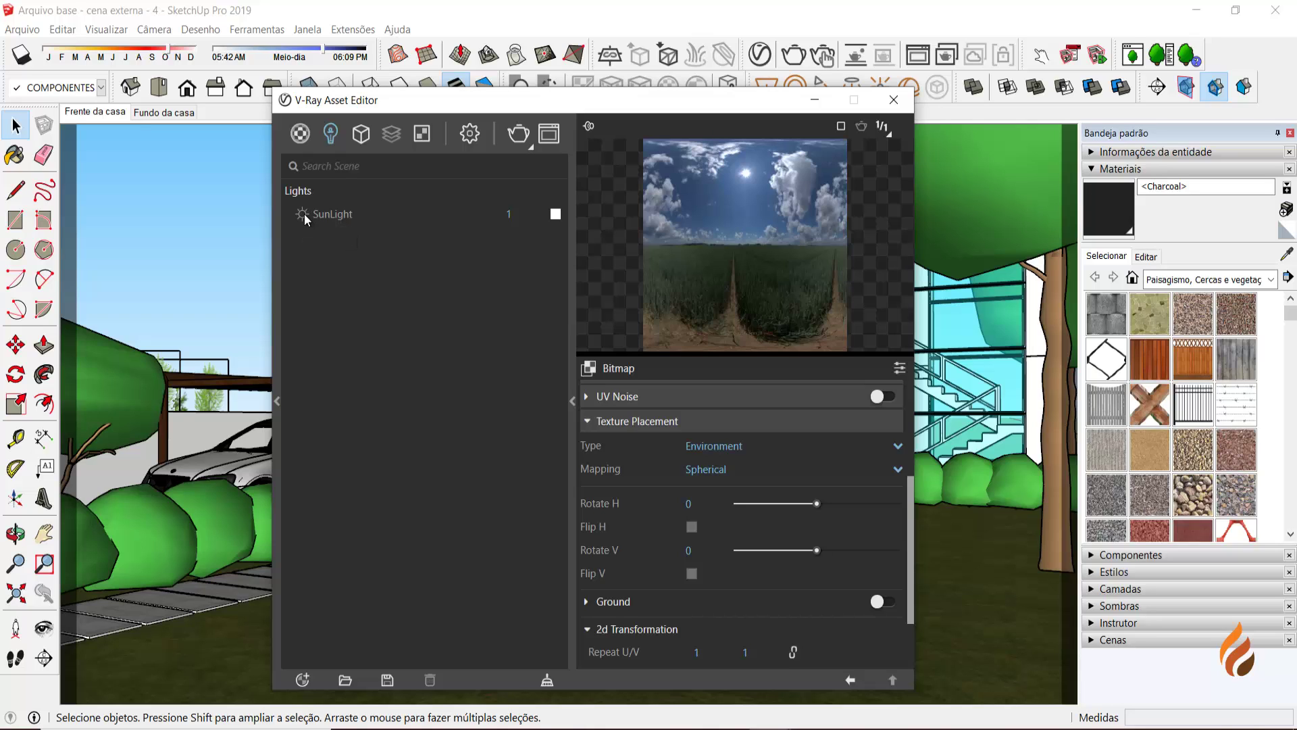
{"action": "left_click", "coordinate": [470, 134]}
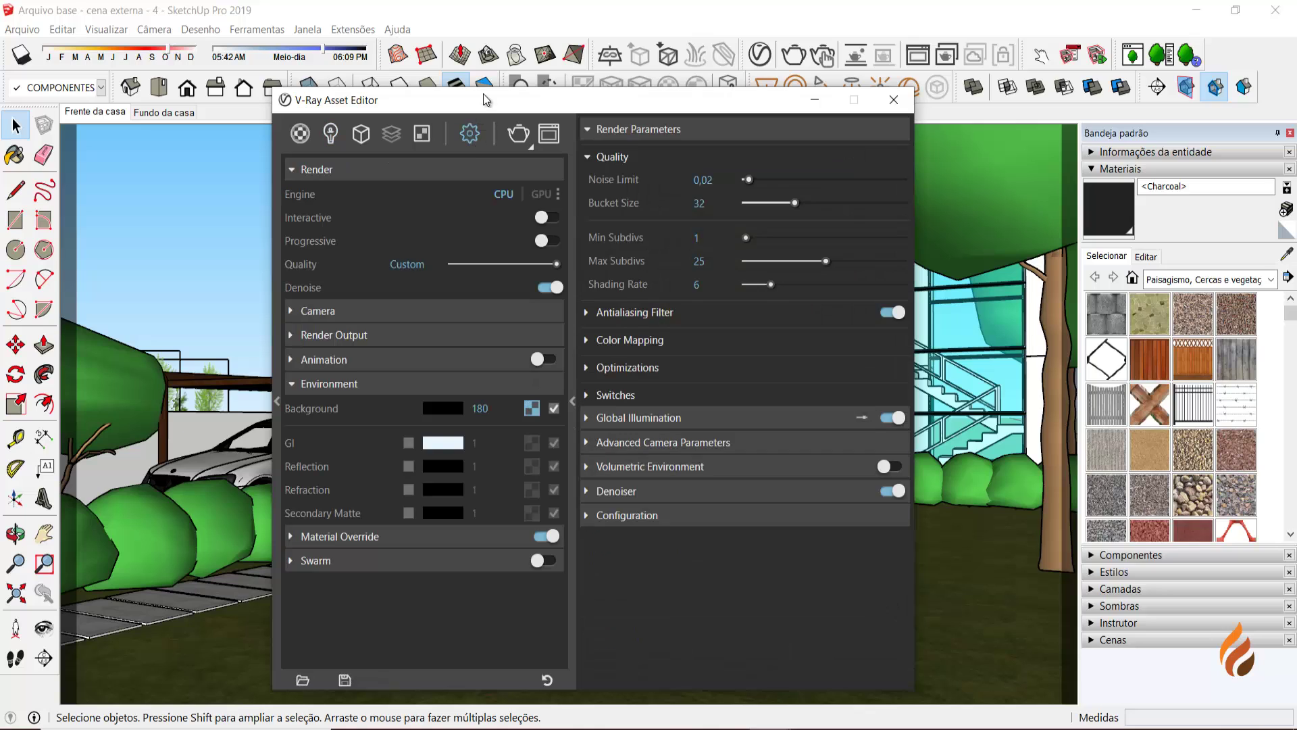
{"action": "left_click_drag", "start_coordinate": [488, 103], "coordinate": [481, 75]}
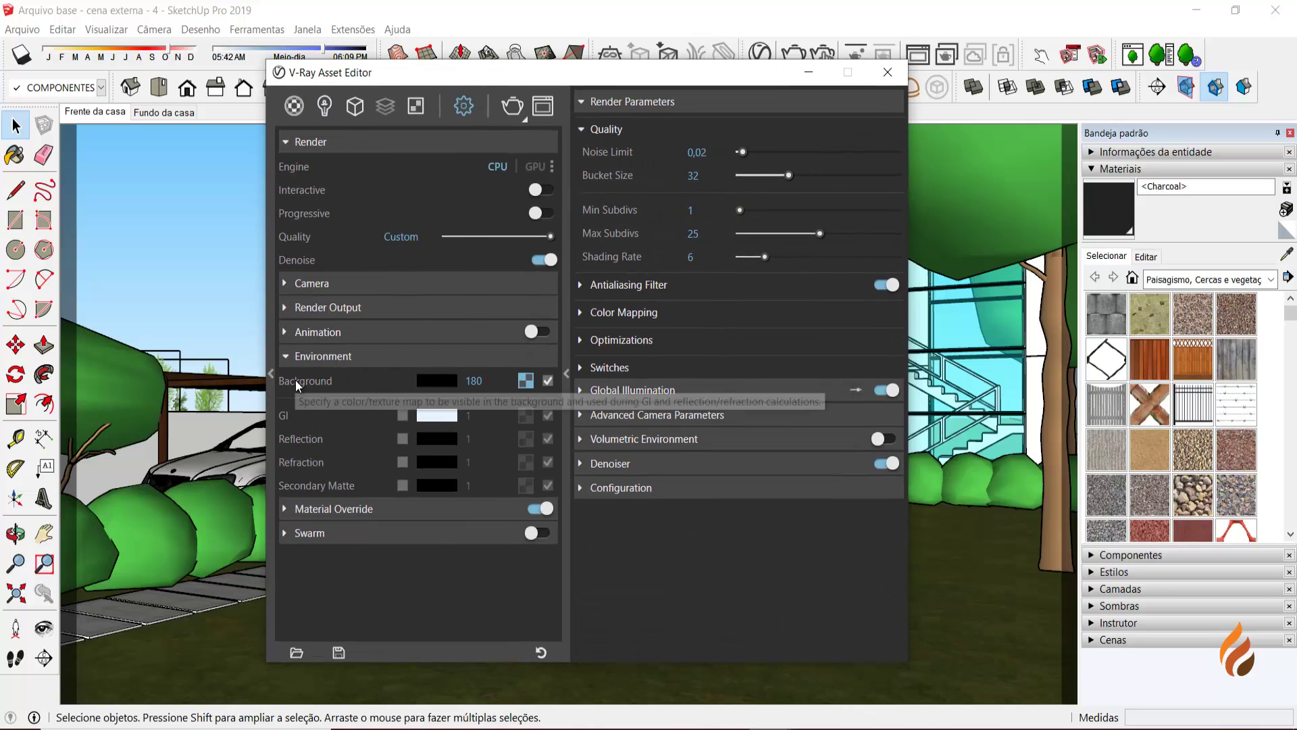
{"action": "left_click", "coordinate": [526, 380]}
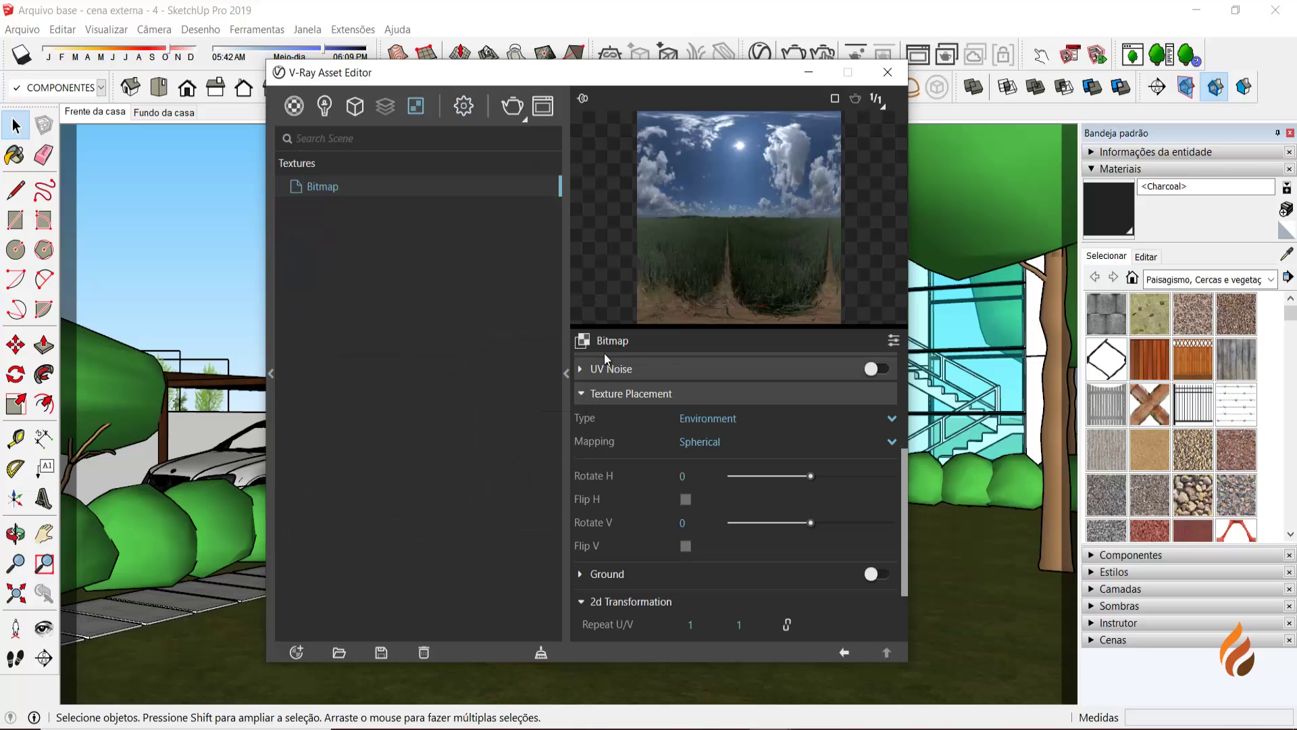
{"action": "left_click", "coordinate": [464, 105]}
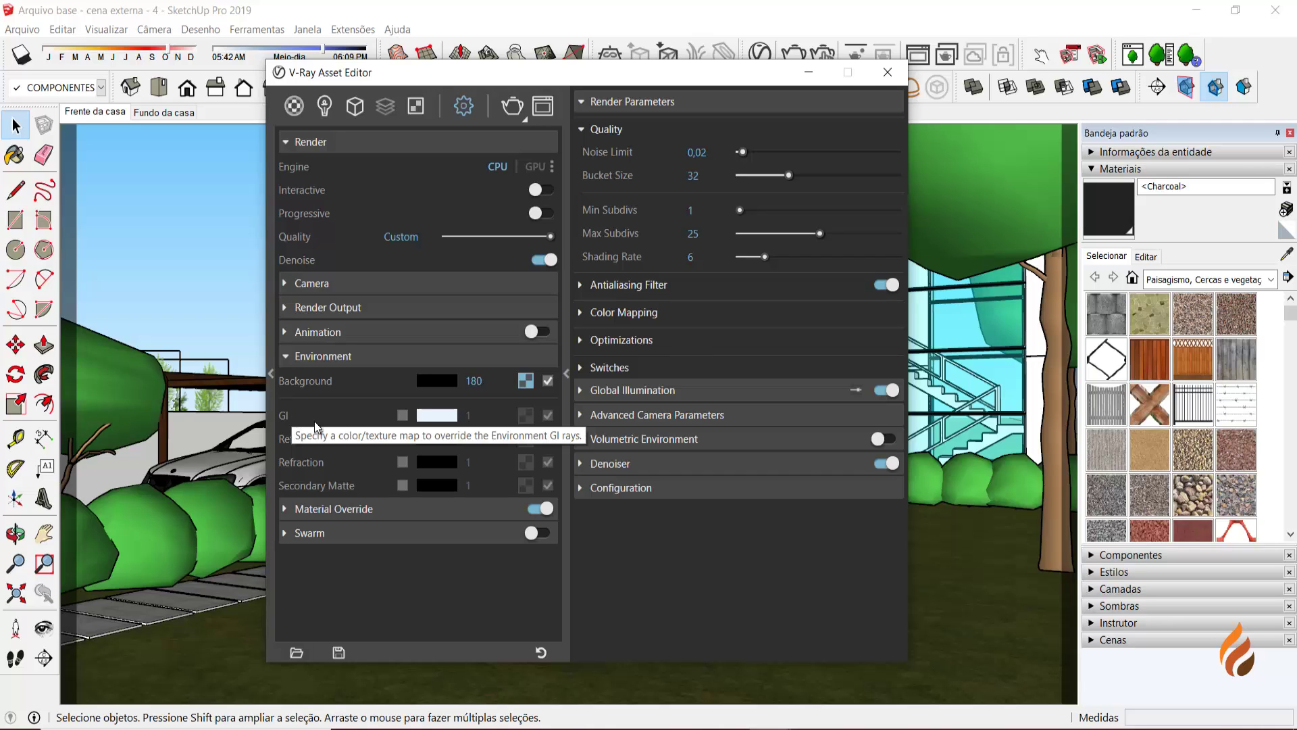
- Enable the environment's GI override and assign a Sky texture to it
{"action": "left_click", "coordinate": [403, 416]}
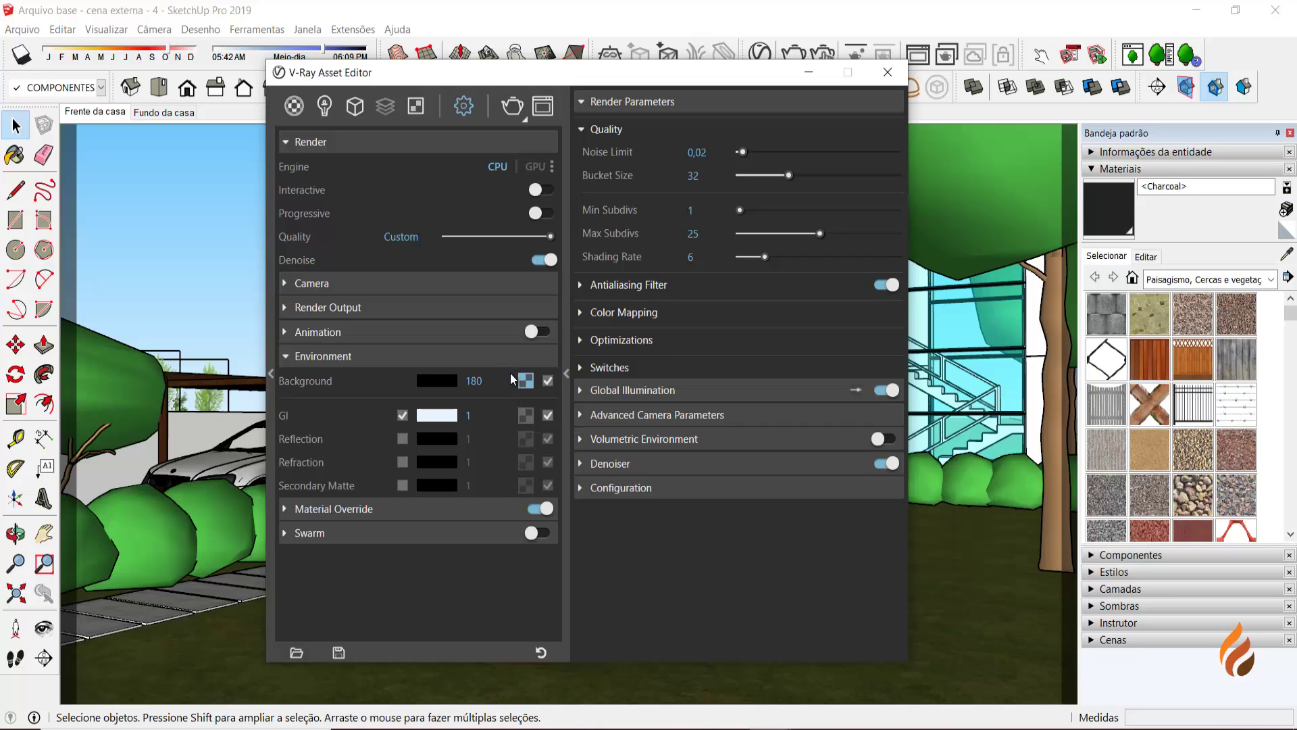
{"action": "left_click", "coordinate": [526, 414]}
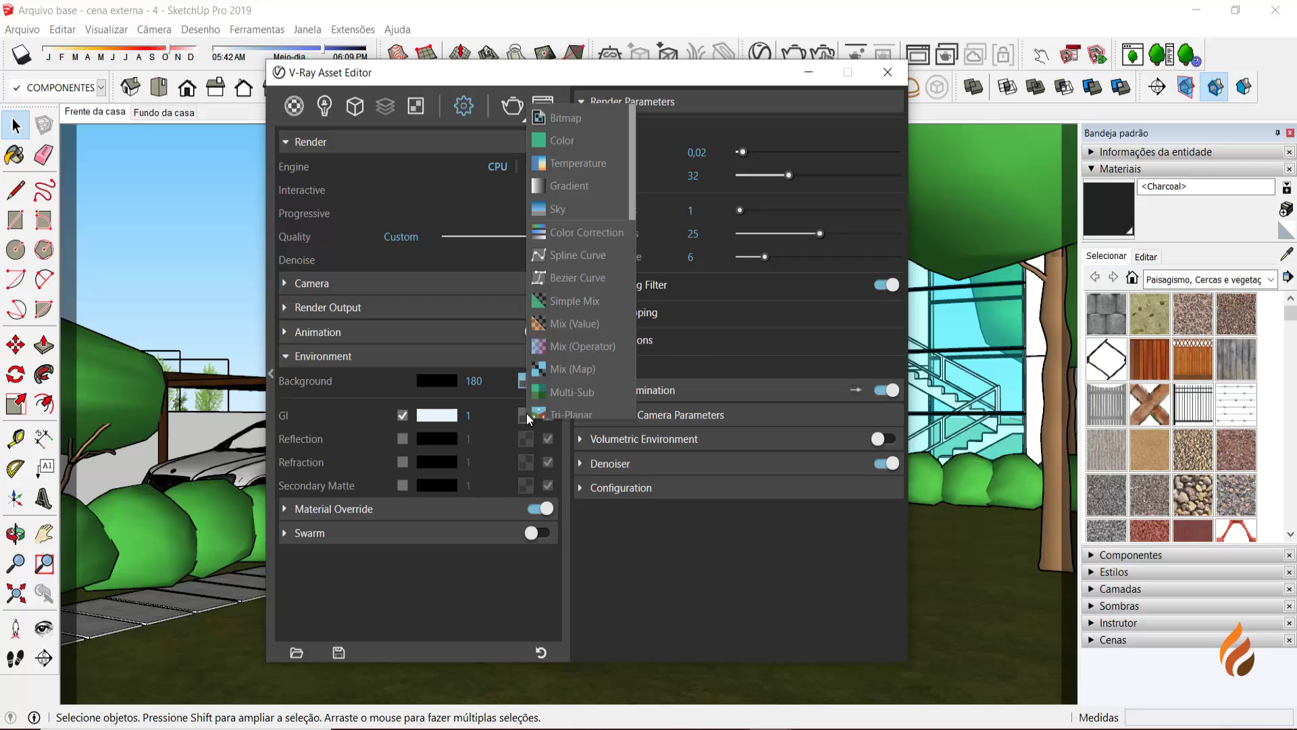
{"action": "left_click", "coordinate": [594, 211]}
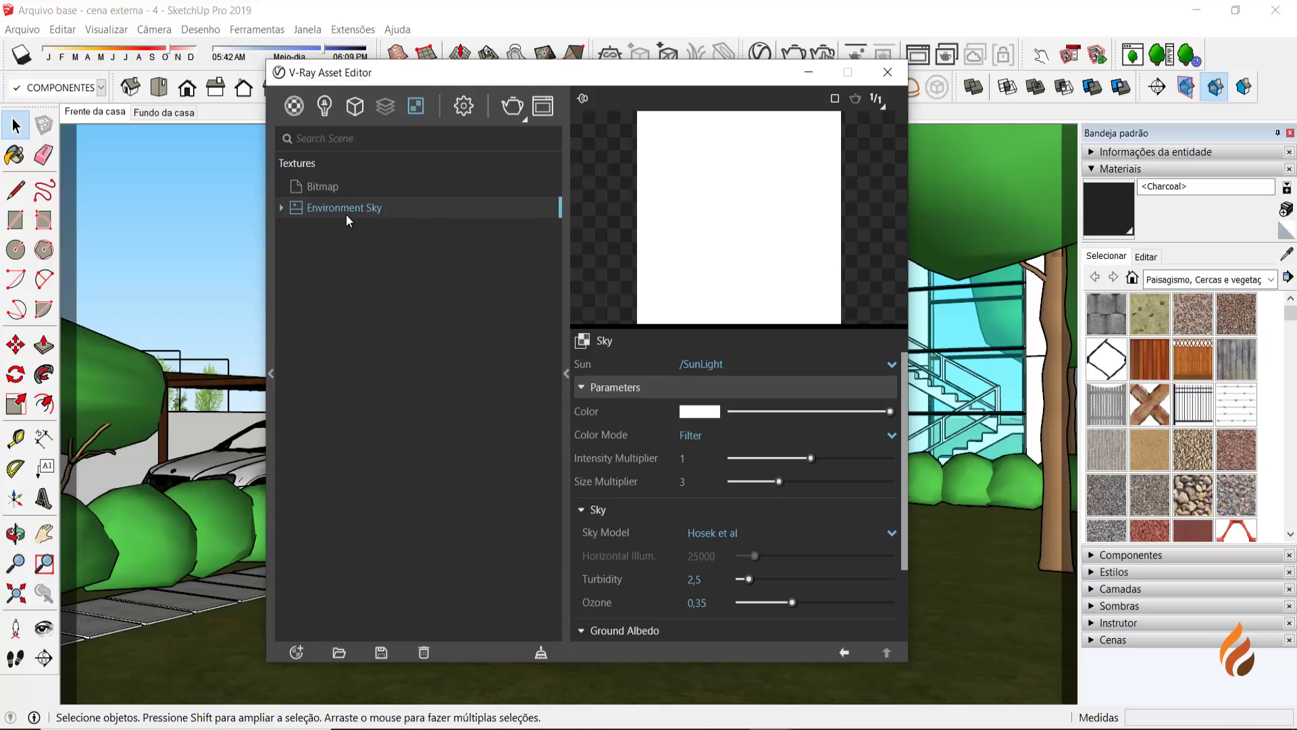
{"action": "left_click", "coordinate": [464, 106]}
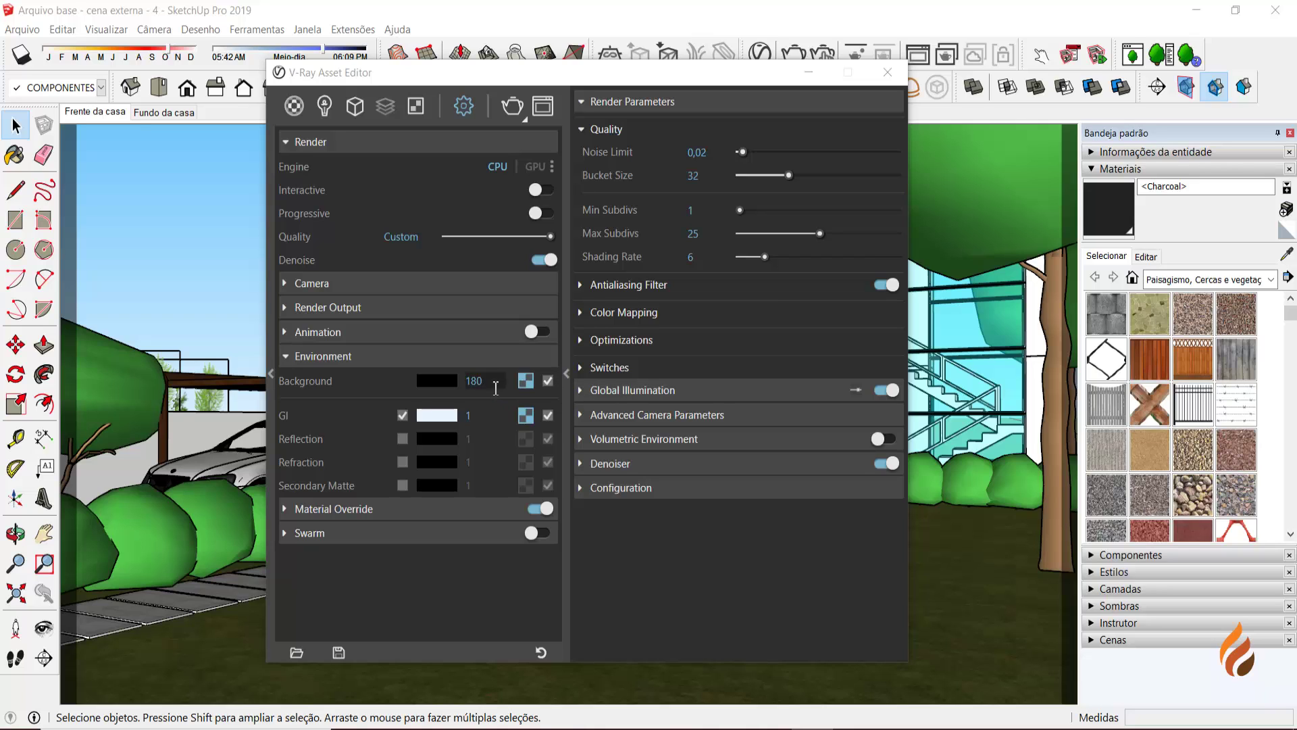
- Review the GI override's Sky texture, test-render the scene with V-Ray, and close the frame buffer
{"action": "left_click", "coordinate": [526, 416]}
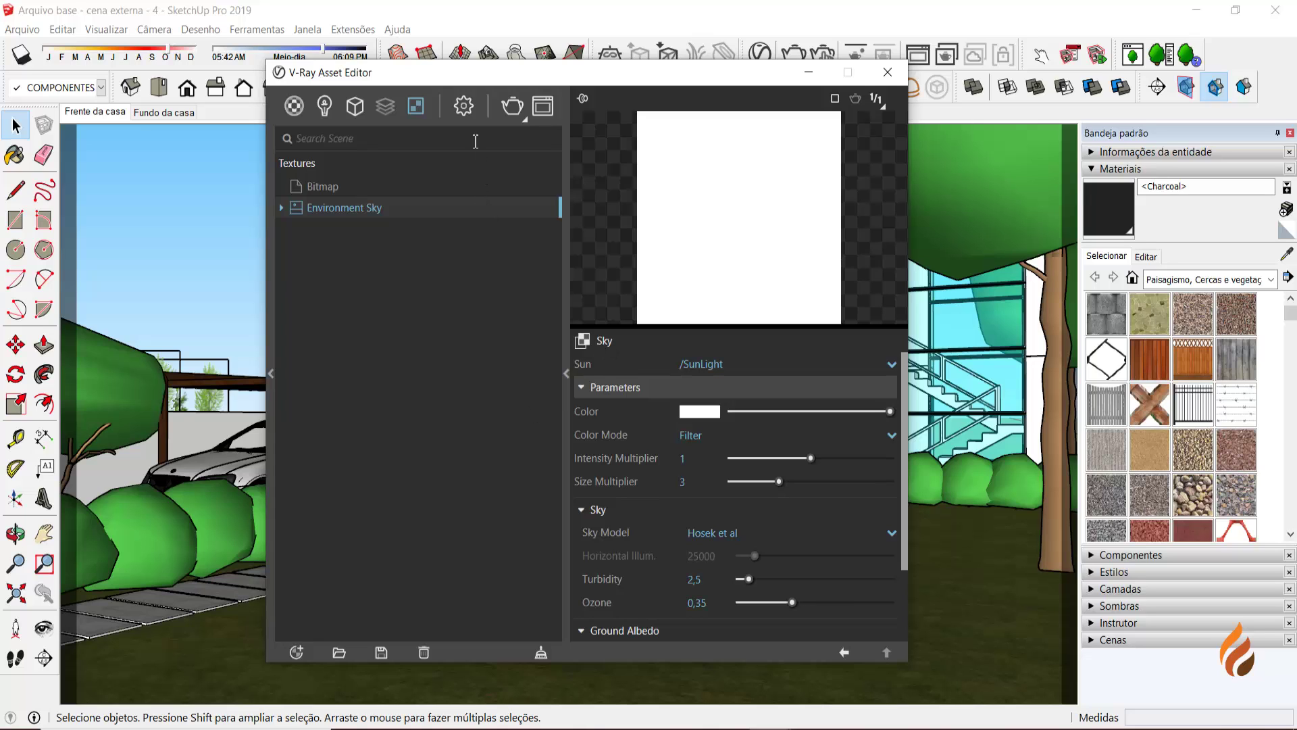
{"action": "left_click", "coordinate": [464, 106]}
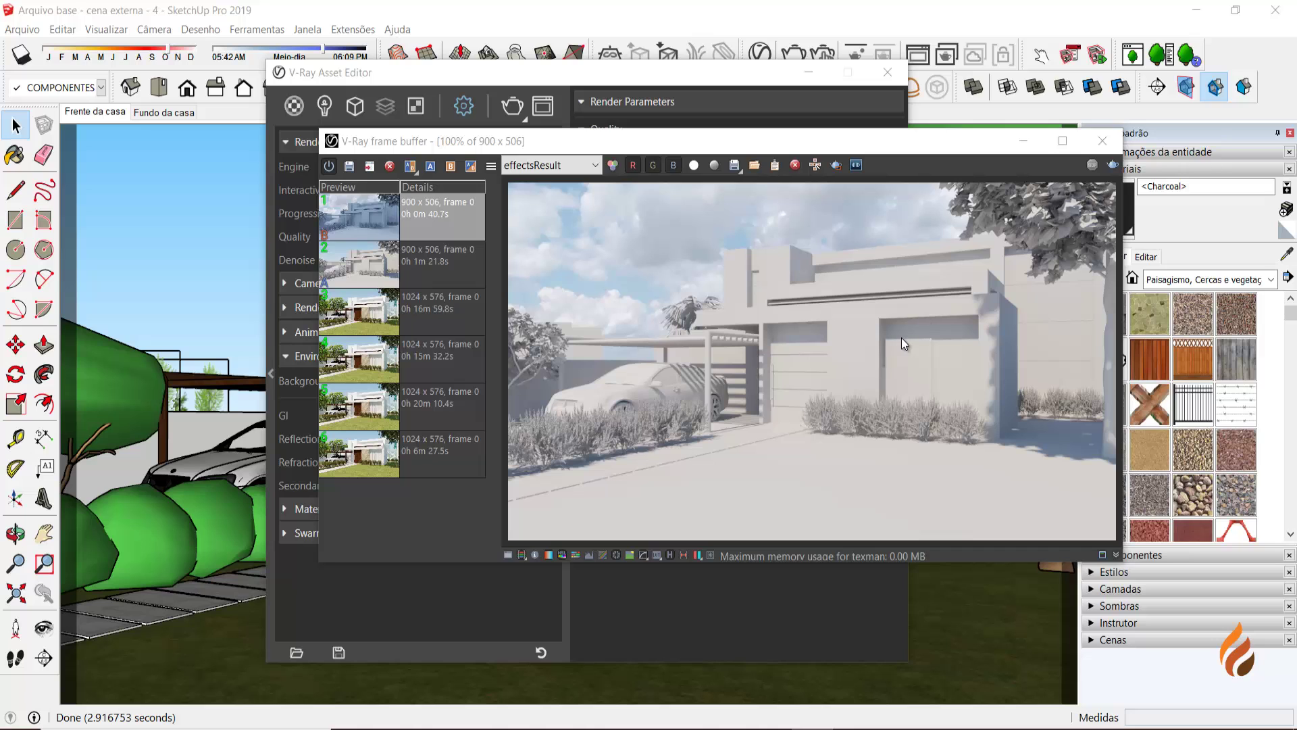
{"action": "left_click", "coordinate": [1102, 140]}
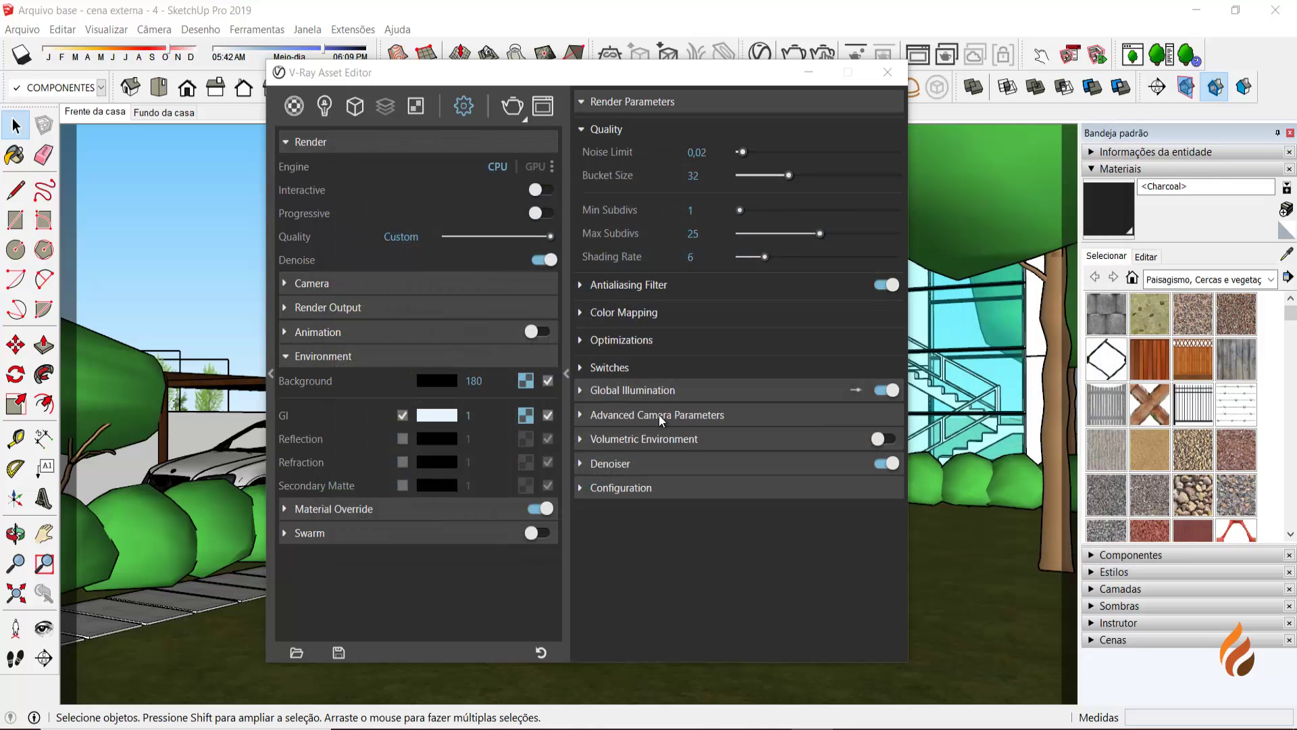
- Set the background HDRI bitmap's horizontal rotation to 120 and render the scene again with V-Ray
{"action": "left_click", "coordinate": [526, 381]}
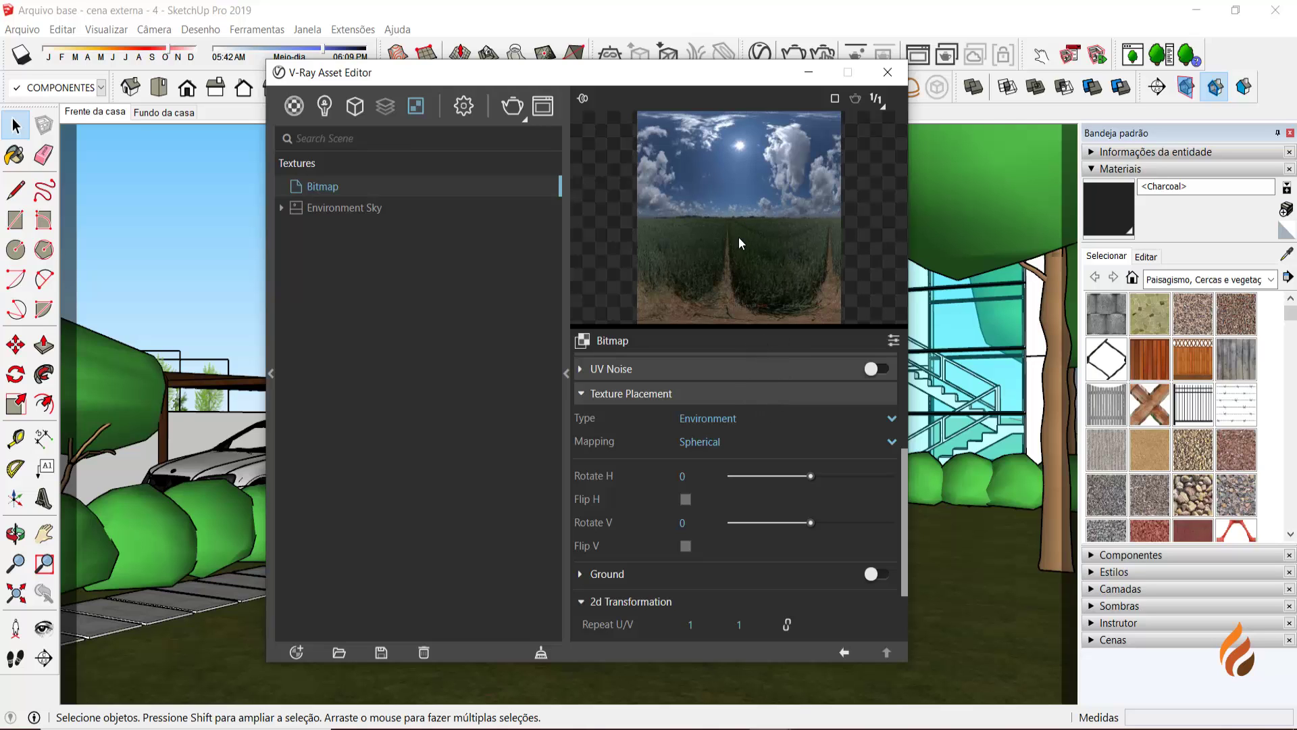
{"action": "scroll", "coordinate": [759, 404], "scroll_direction": "down", "scroll_amount": 2}
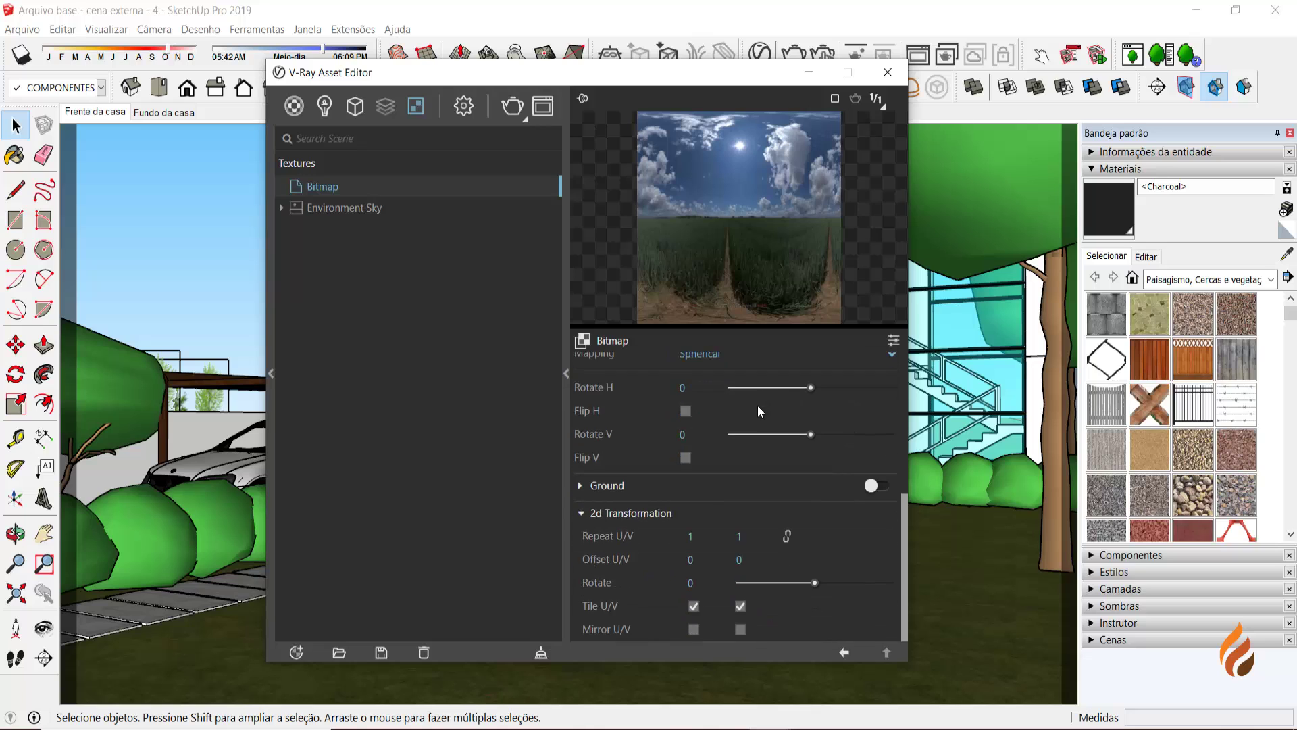
{"action": "scroll", "coordinate": [755, 411], "scroll_direction": "up", "scroll_amount": 3}
{"action": "scroll", "coordinate": [659, 457], "scroll_direction": "down", "scroll_amount": 1}
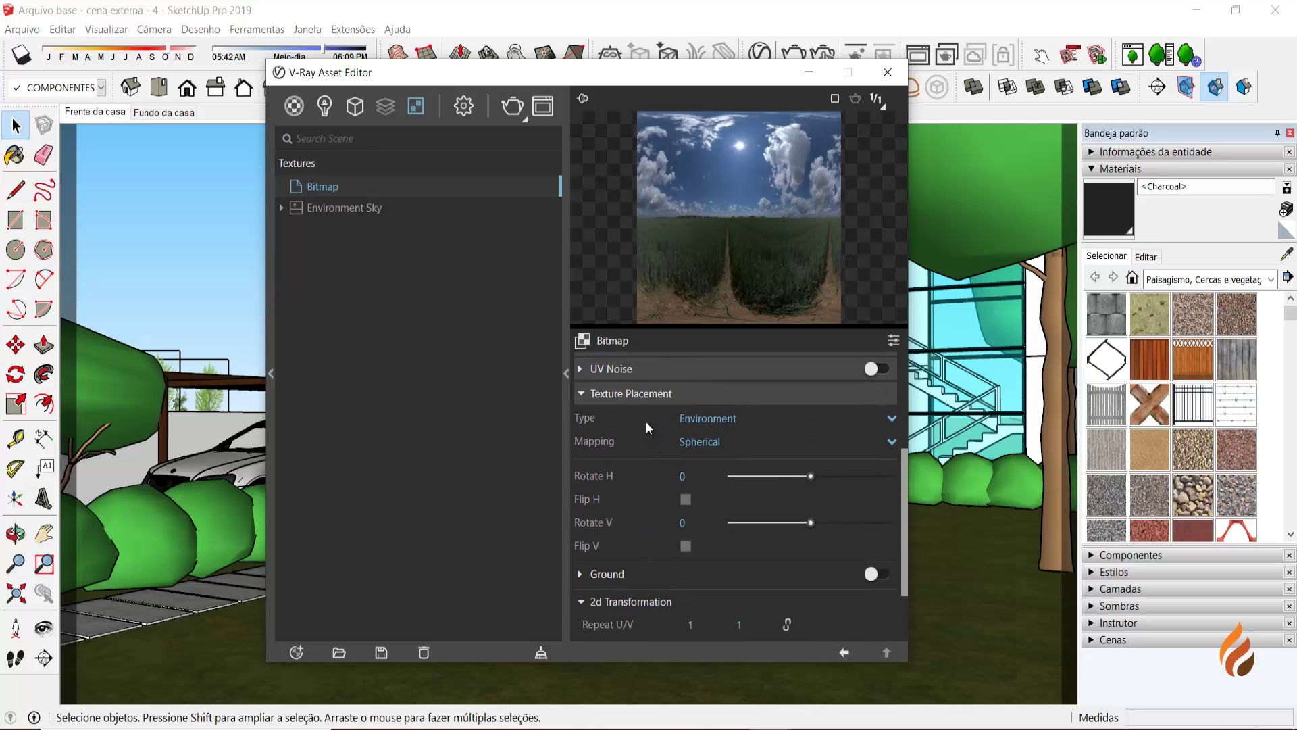
{"action": "scroll", "coordinate": [650, 427], "scroll_direction": "down", "scroll_amount": 1}
{"action": "scroll", "coordinate": [645, 466], "scroll_direction": "up", "scroll_amount": 1}
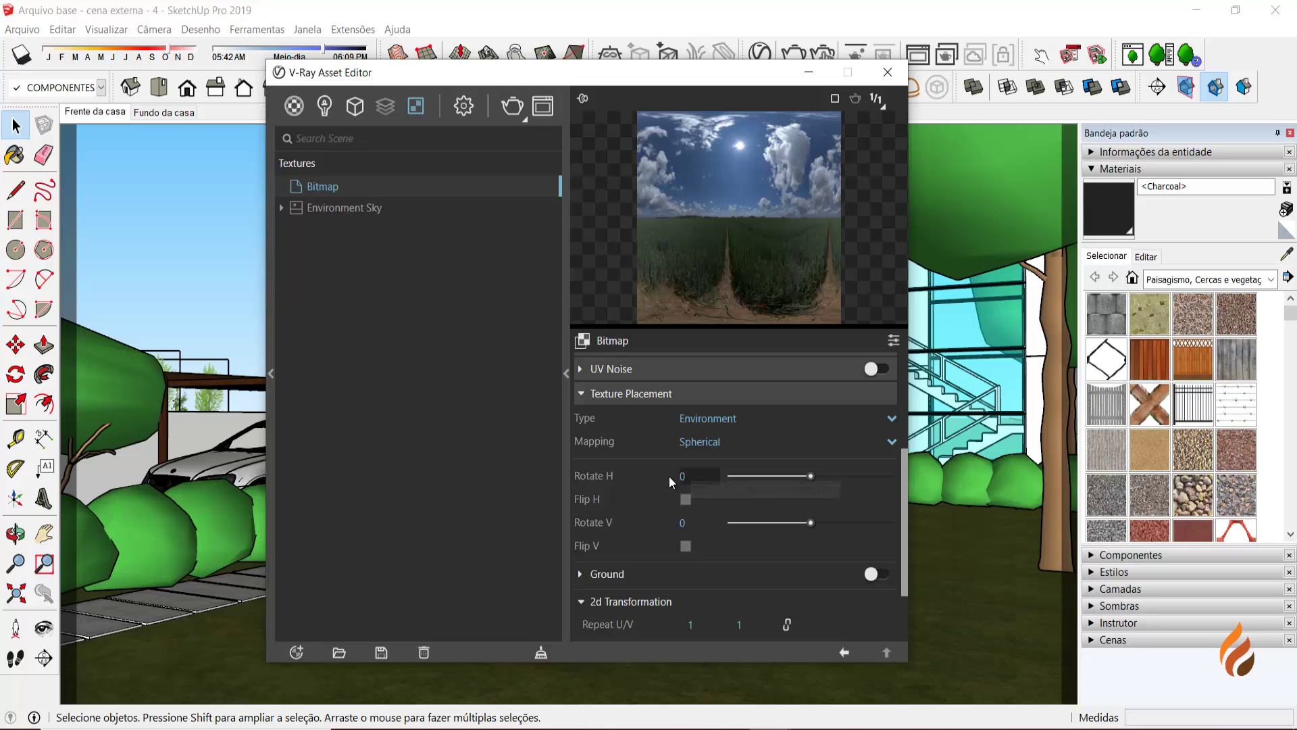
{"action": "left_click", "coordinate": [702, 477]}
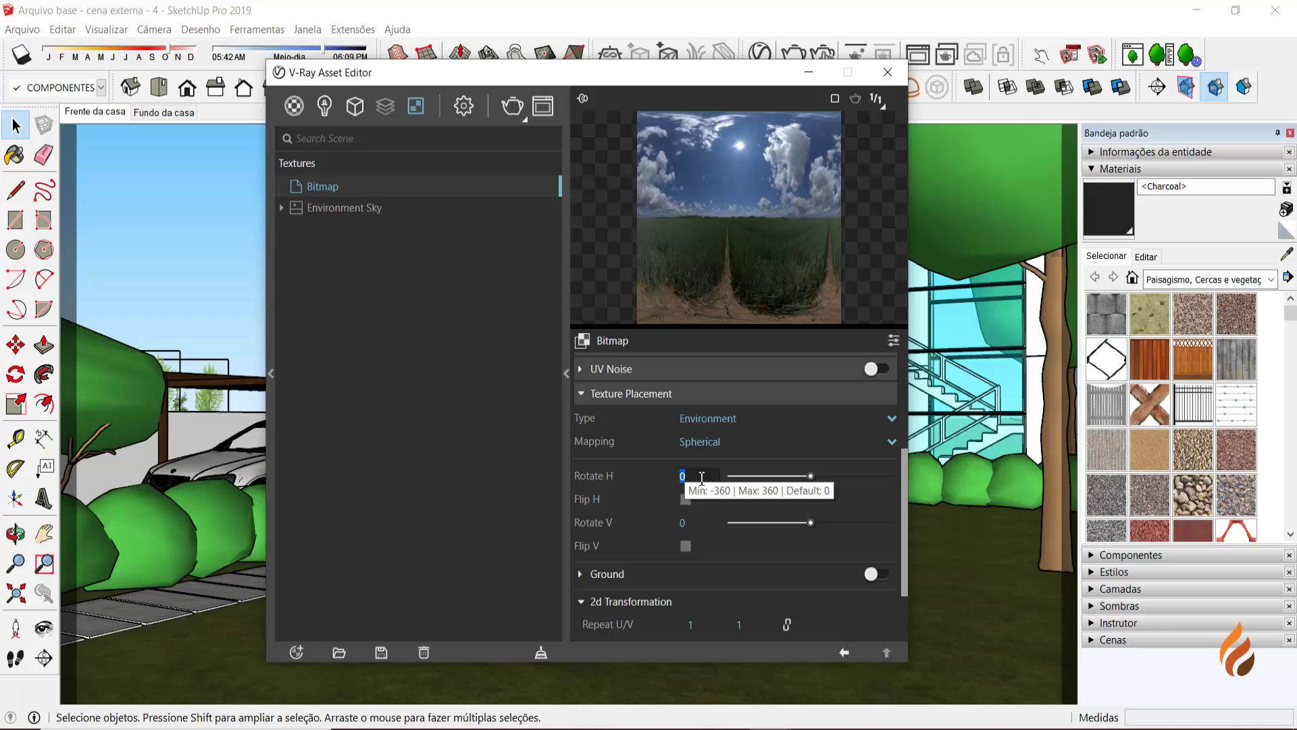
{"action": "type", "text": "1"}
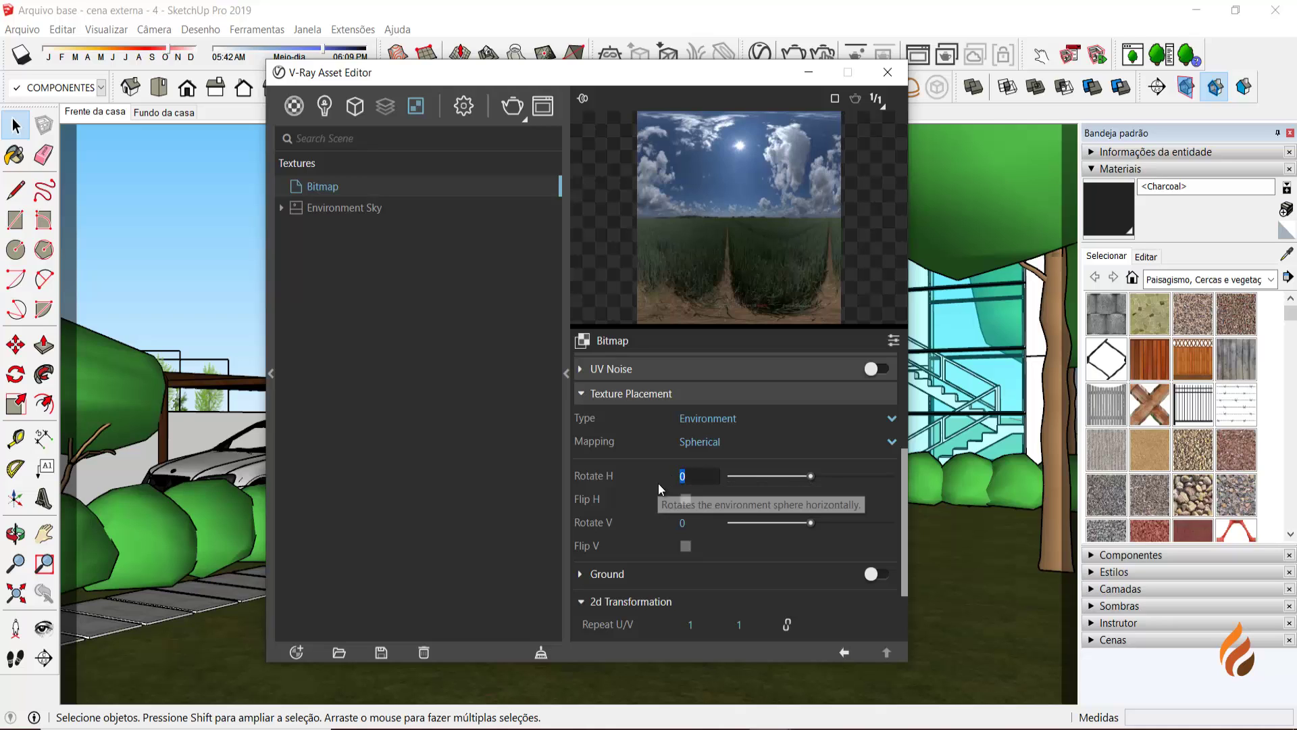
{"action": "type", "text": "20"}
{"action": "key", "text": "Return"}
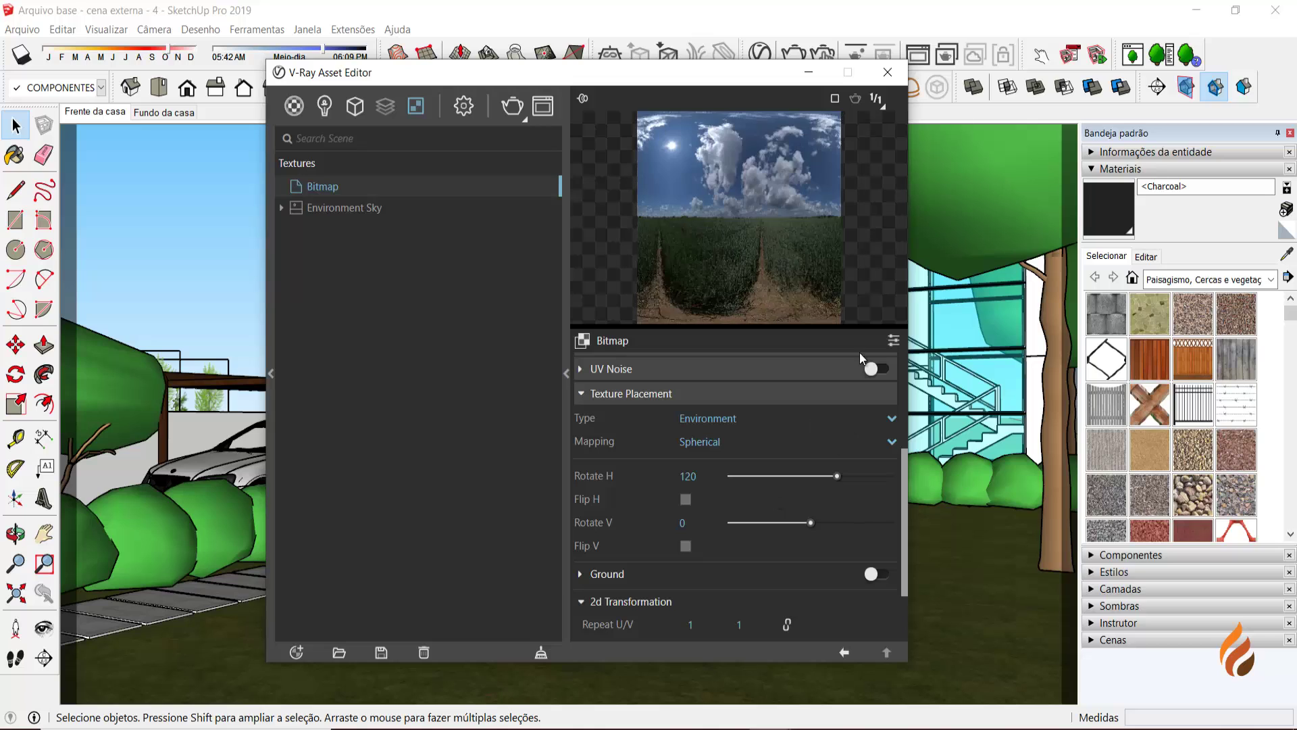
{"action": "left_click_drag", "start_coordinate": [585, 73], "coordinate": [504, 72]}
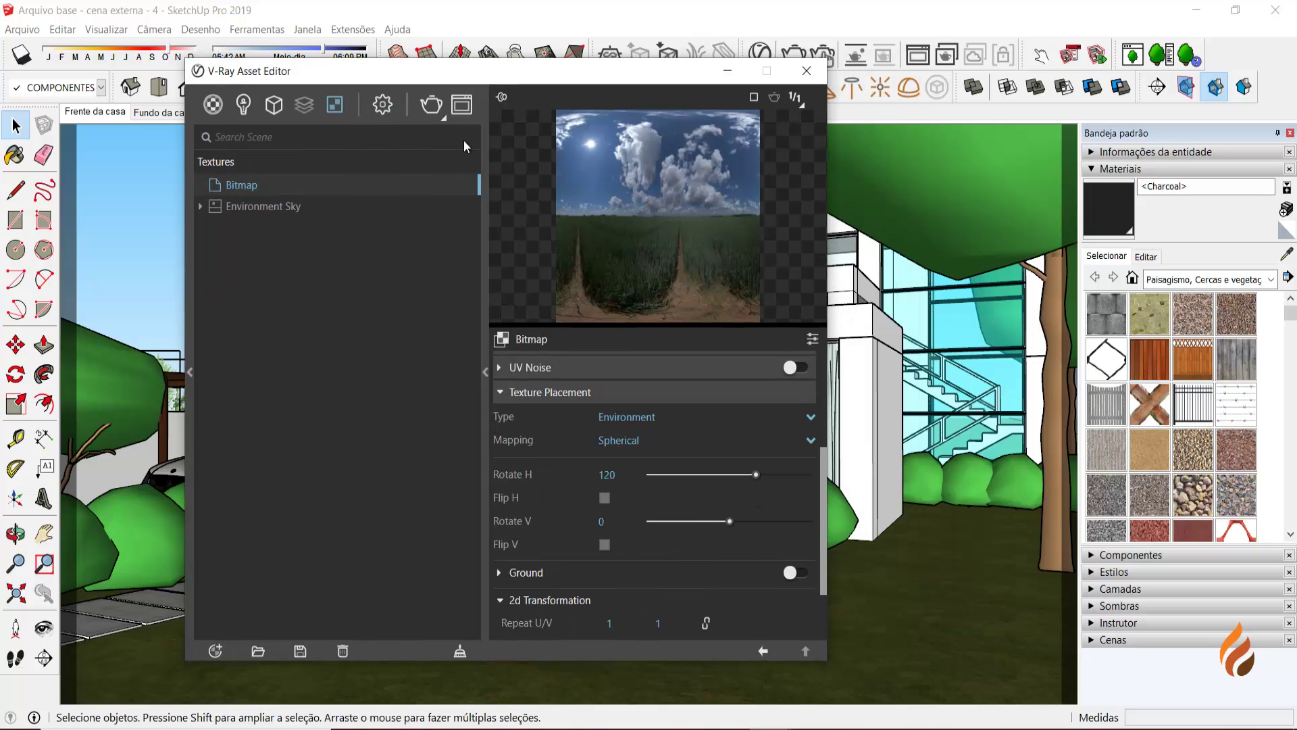
{"action": "left_click", "coordinate": [431, 105]}
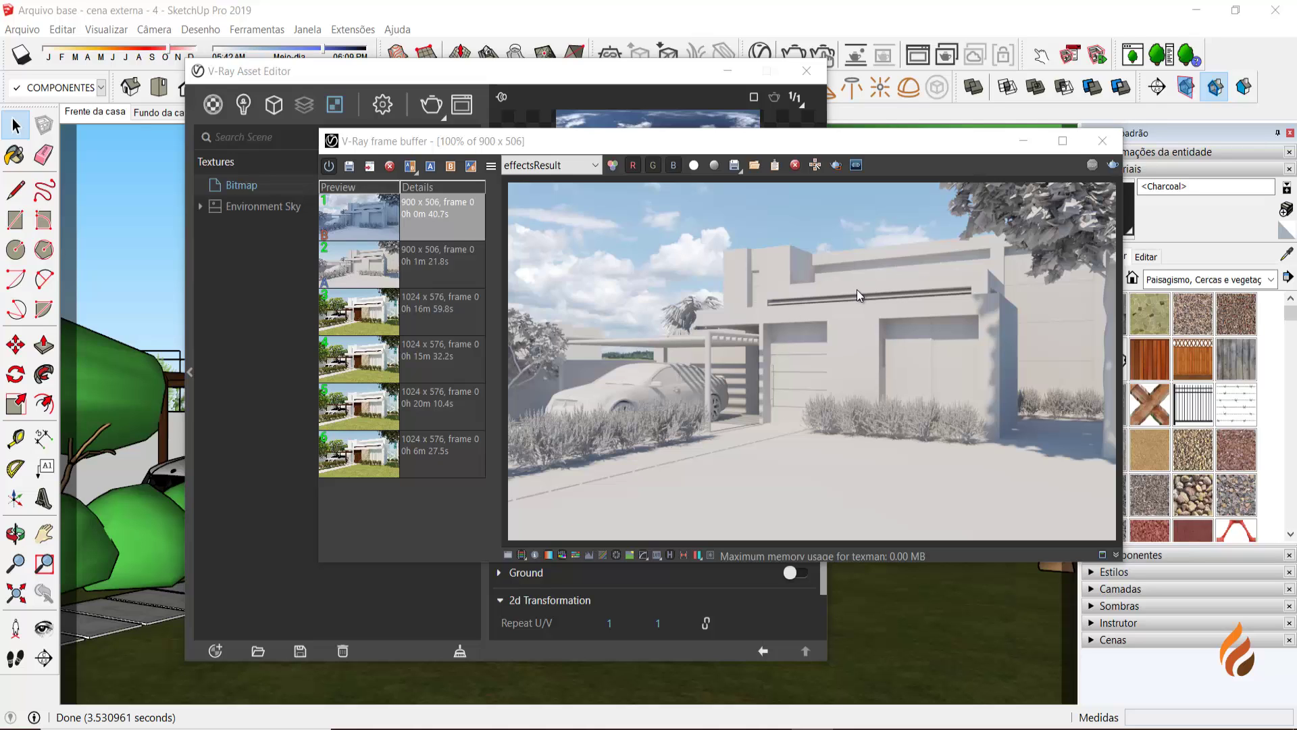
- Close the frame buffer, turn off Material Override, and render the scene with its full materials
{"action": "left_click", "coordinate": [1104, 140]}
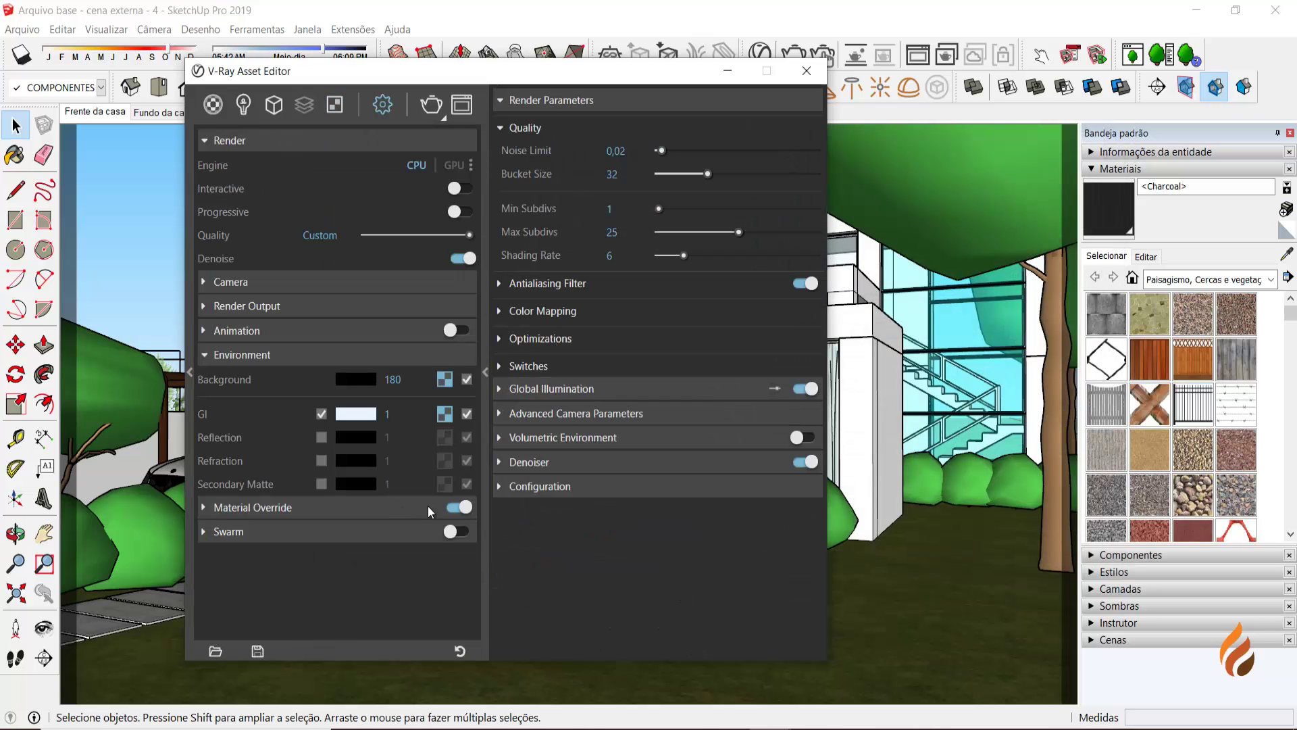
{"action": "left_click", "coordinate": [460, 508]}
{"action": "left_click", "coordinate": [433, 106]}
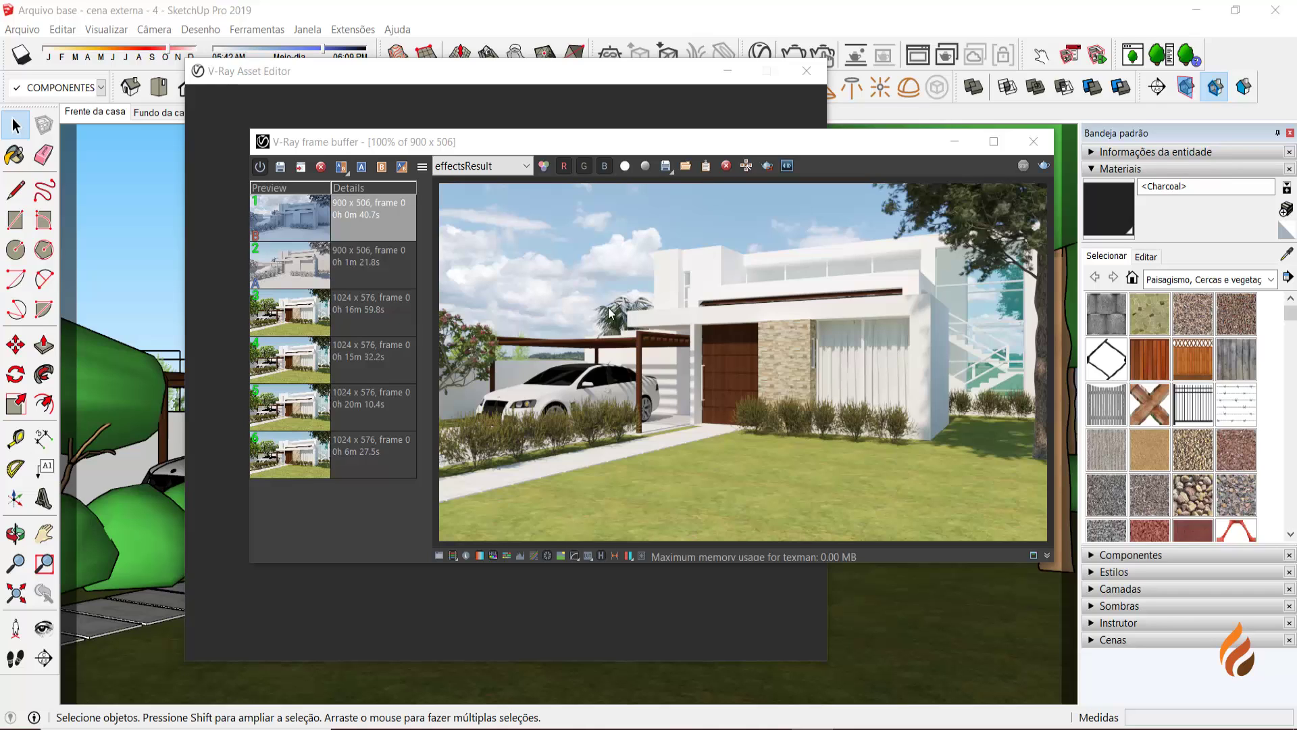
- Raise the render's Exposure correction to about 0.96 in the frame buffer and hide the color corrections again
{"action": "left_click", "coordinate": [437, 556]}
{"action": "left_click_drag", "start_coordinate": [785, 144], "coordinate": [609, 134]}
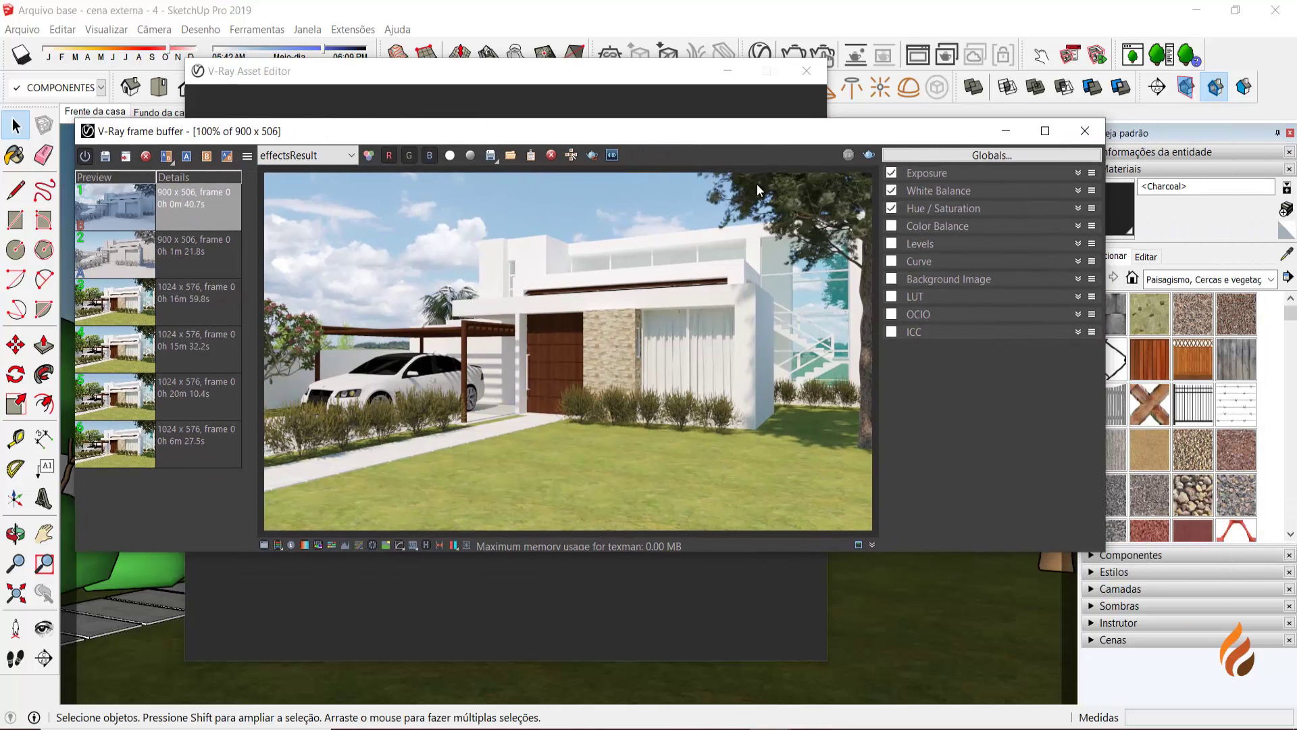
{"action": "left_click", "coordinate": [1078, 174]}
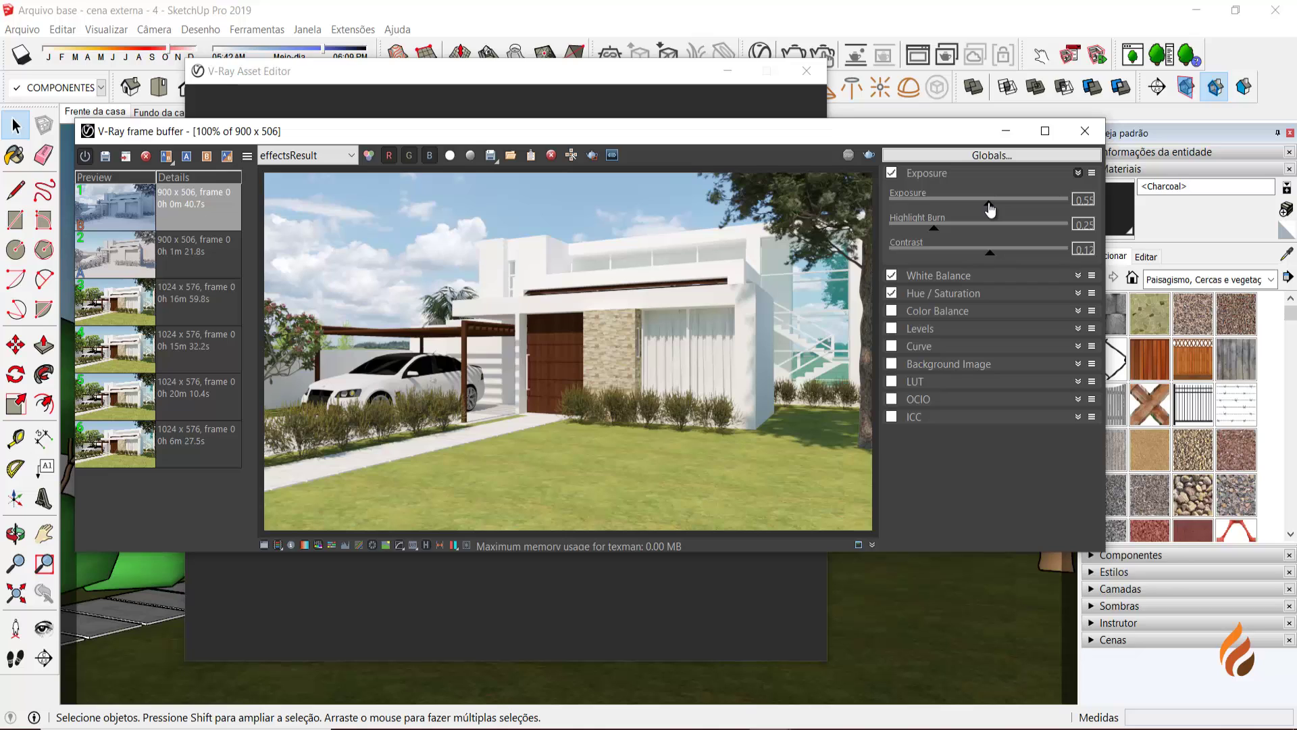
{"action": "left_click_drag", "start_coordinate": [991, 210], "coordinate": [998, 210]}
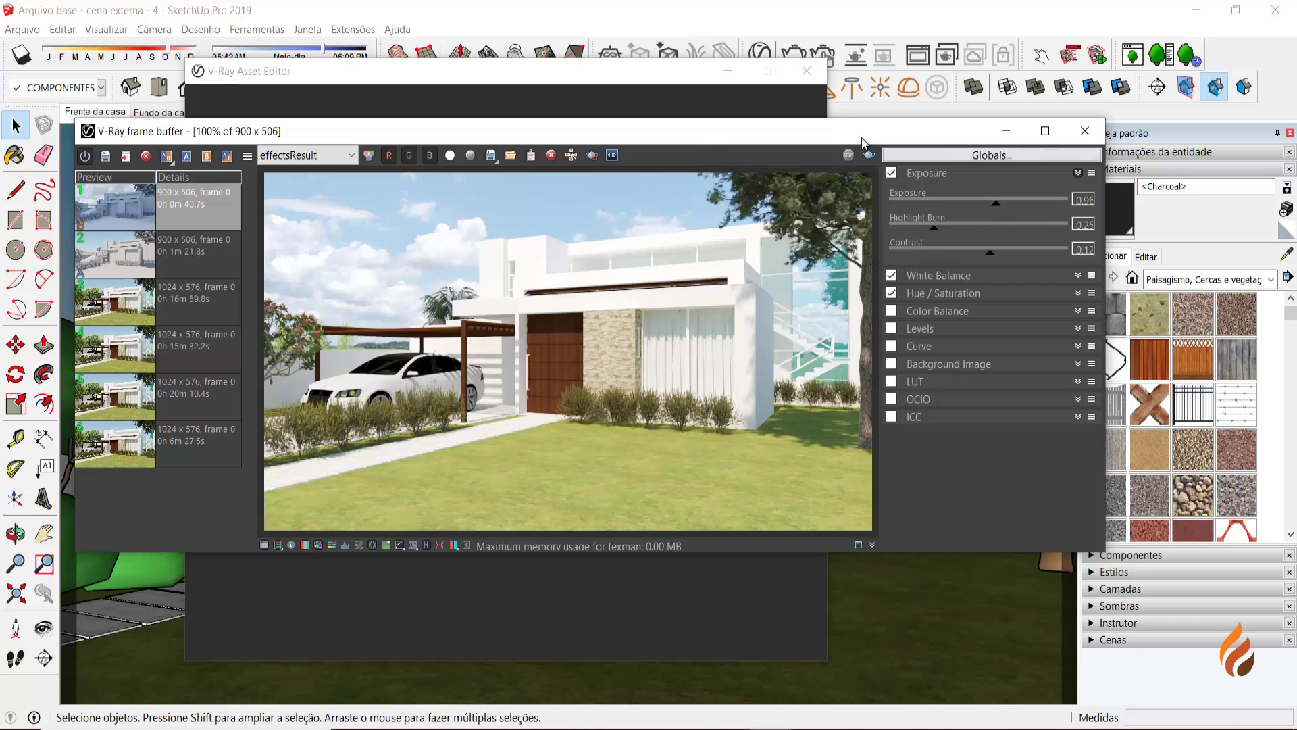
{"action": "left_click_drag", "start_coordinate": [863, 140], "coordinate": [969, 152]}
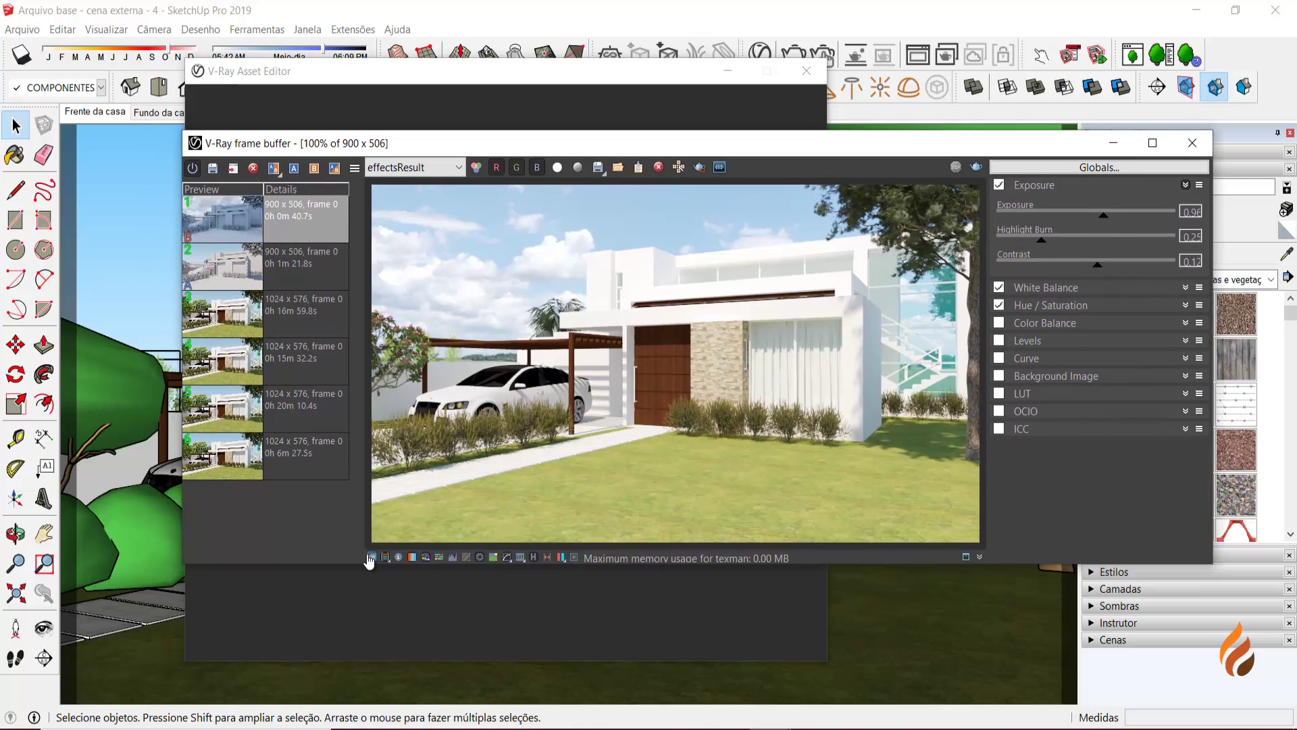
{"action": "left_click", "coordinate": [371, 558]}
{"action": "left_click_drag", "start_coordinate": [611, 153], "coordinate": [701, 133]}
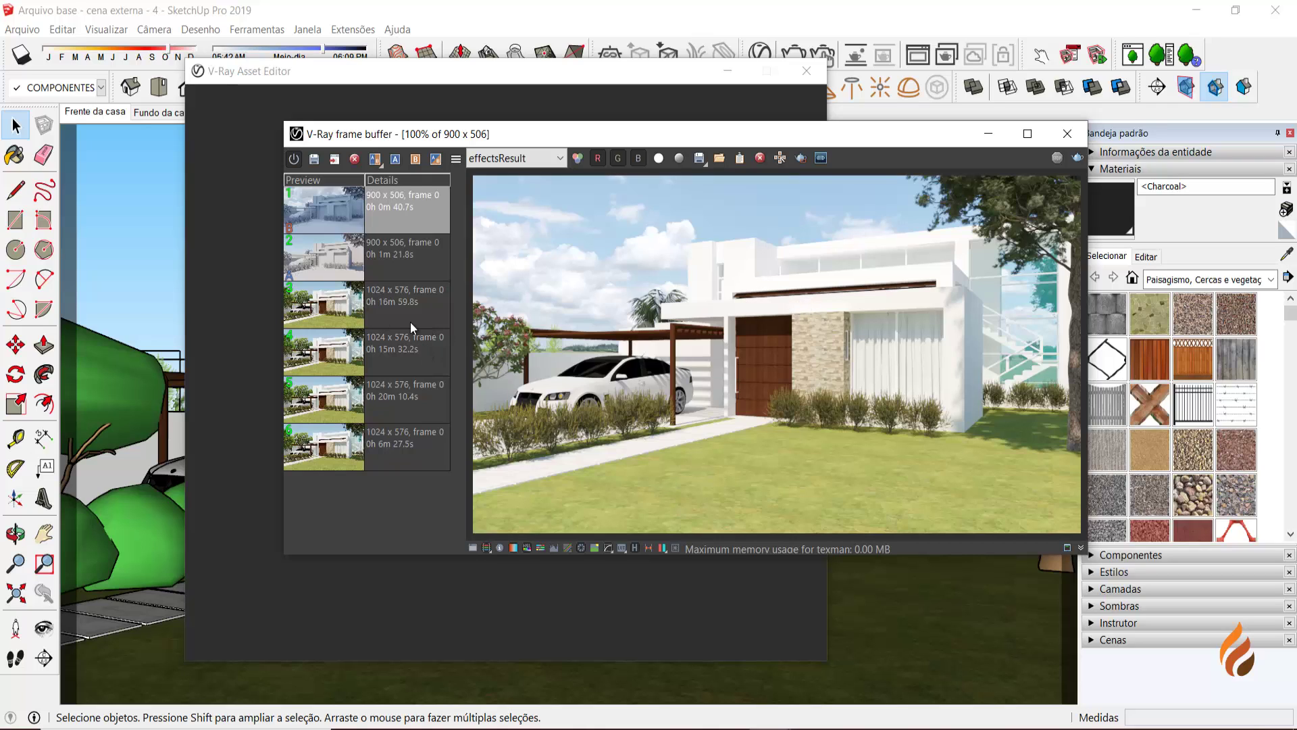
- Save the textured render to the history, set it as image B against the 1m 21.8s override render, and enable A/B comparison
{"action": "left_click", "coordinate": [346, 315]}
{"action": "left_click", "coordinate": [342, 262]}
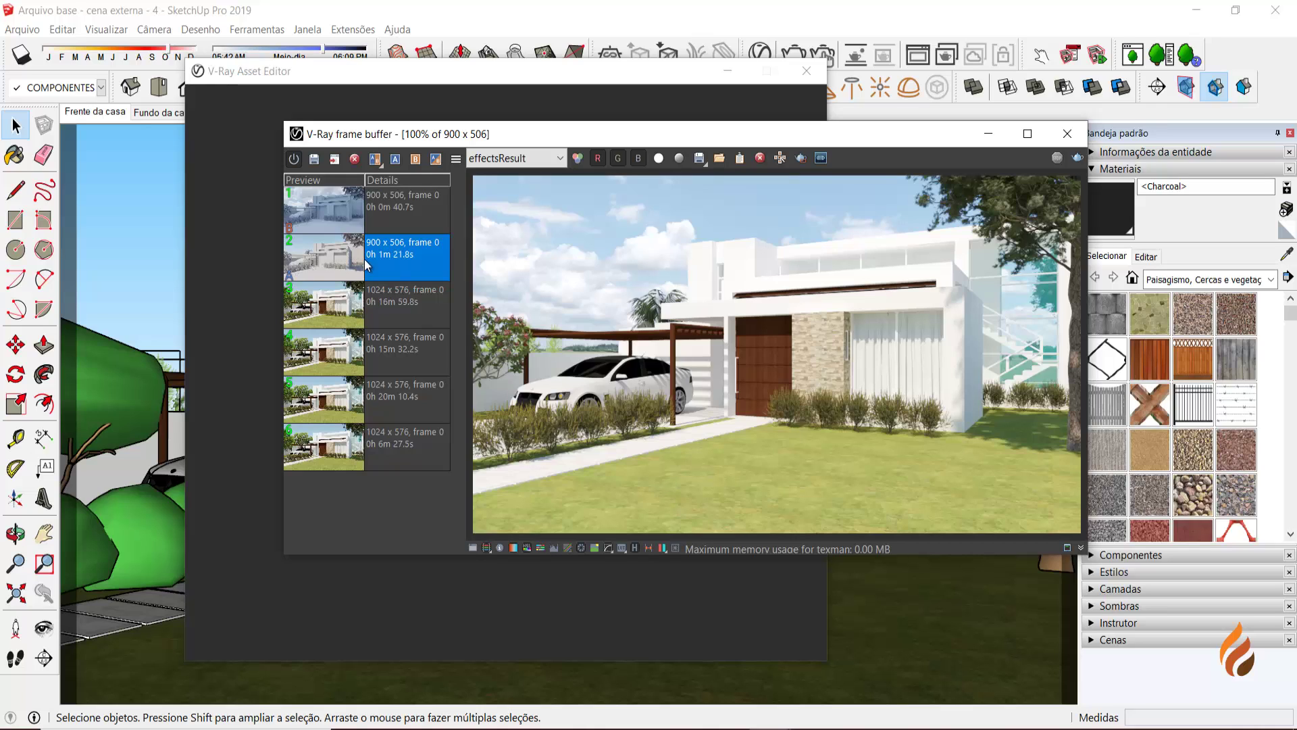
{"action": "left_click", "coordinate": [398, 162]}
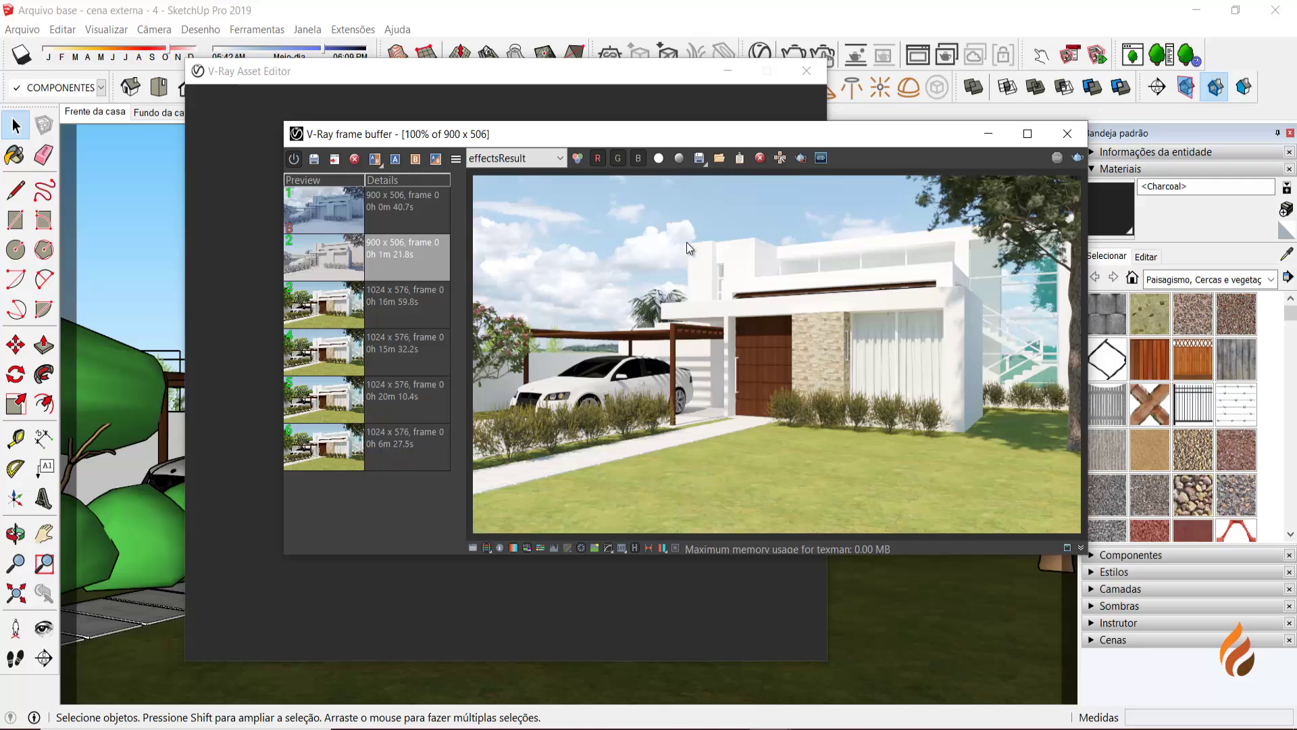
{"action": "left_click", "coordinate": [313, 160]}
{"action": "left_click", "coordinate": [386, 206]}
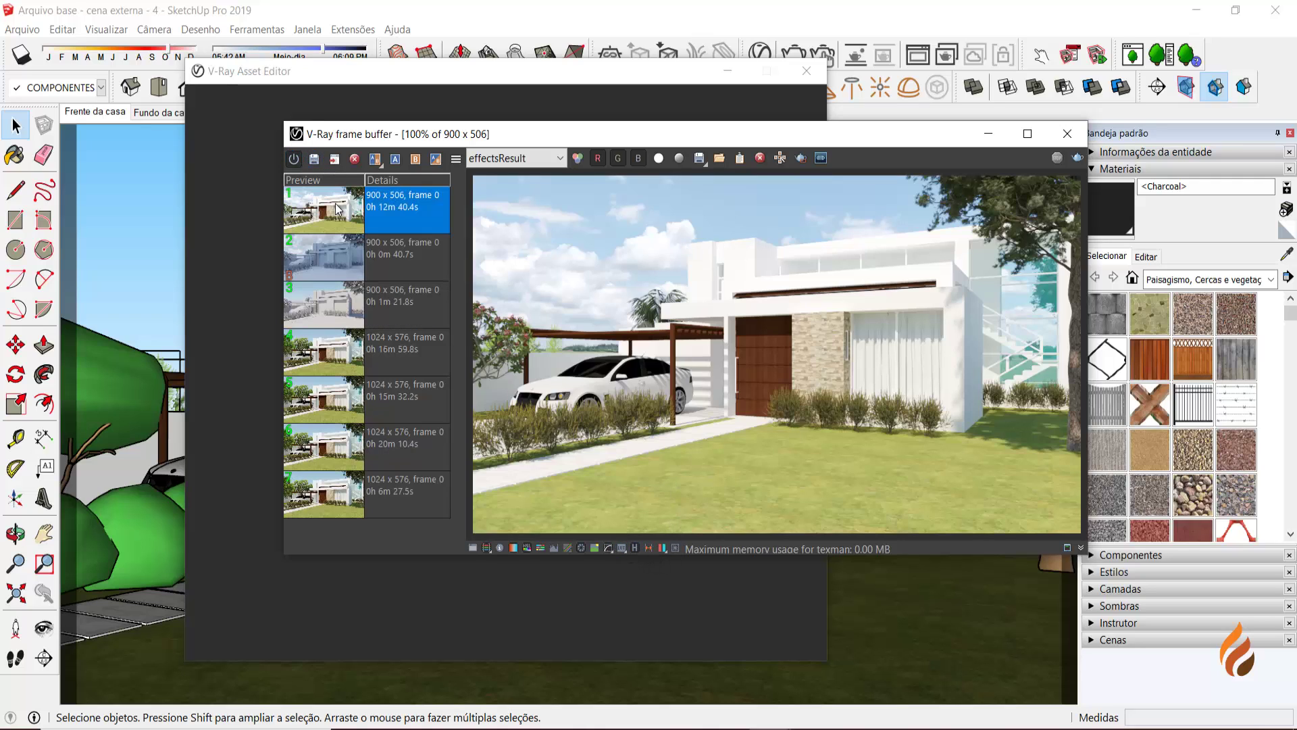
{"action": "left_click", "coordinate": [415, 158]}
{"action": "left_click", "coordinate": [374, 158]}
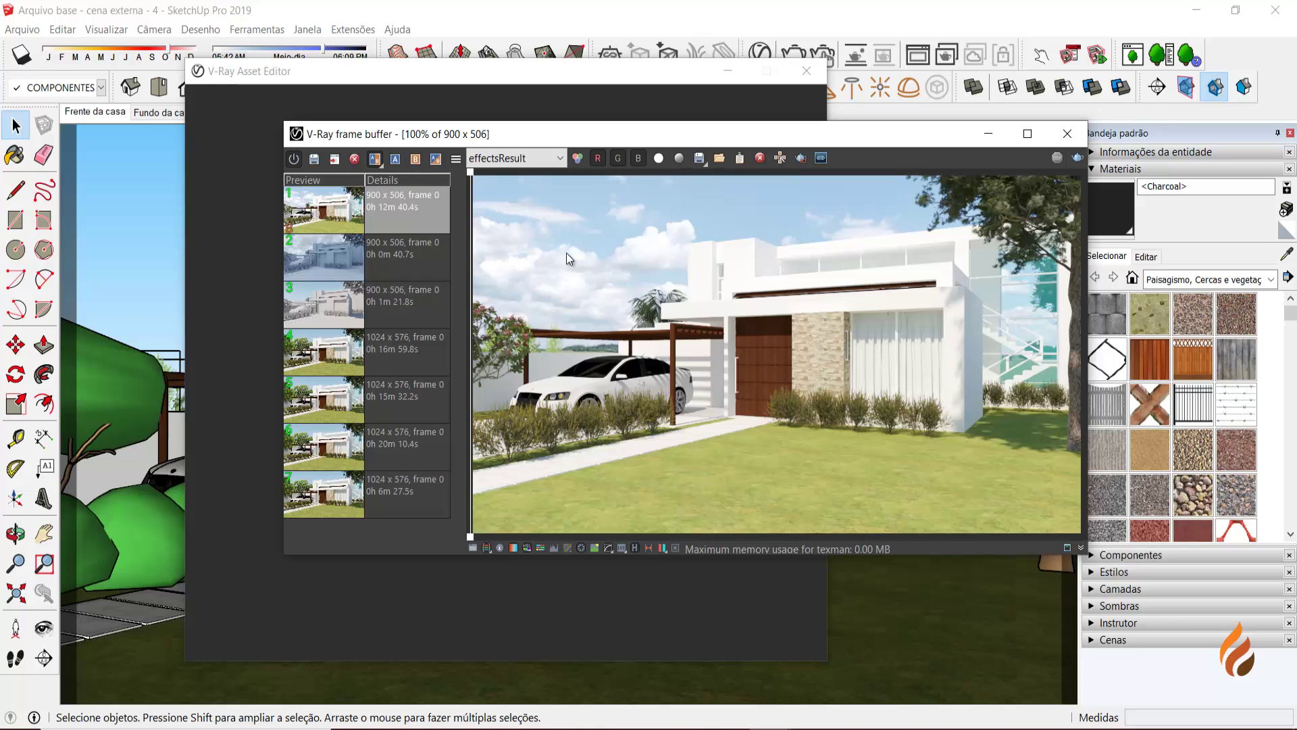
{"action": "left_click_drag", "start_coordinate": [469, 175], "coordinate": [649, 213]}
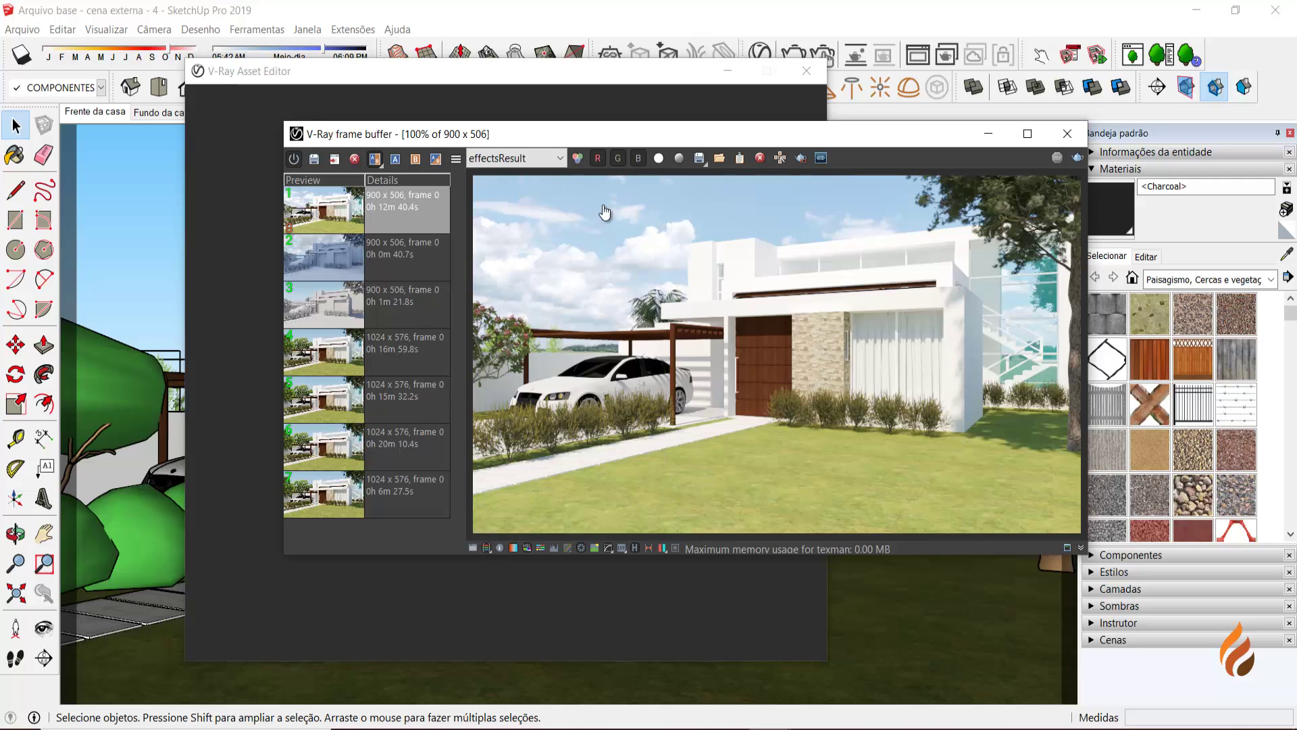
- Assign the 1m 21.8s material-override render as image A and compare it with the textured render by sweeping the divider across
{"action": "left_click", "coordinate": [371, 350]}
{"action": "left_click", "coordinate": [370, 291]}
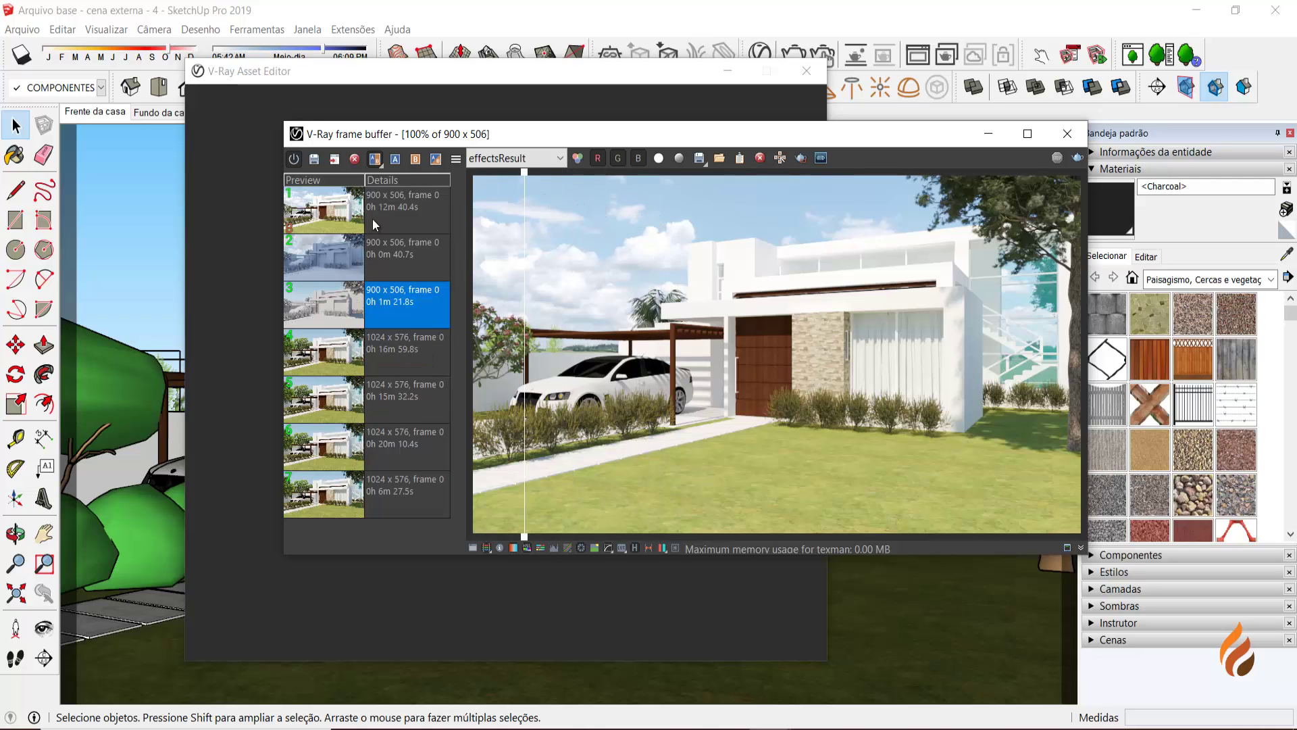
{"action": "left_click", "coordinate": [396, 161]}
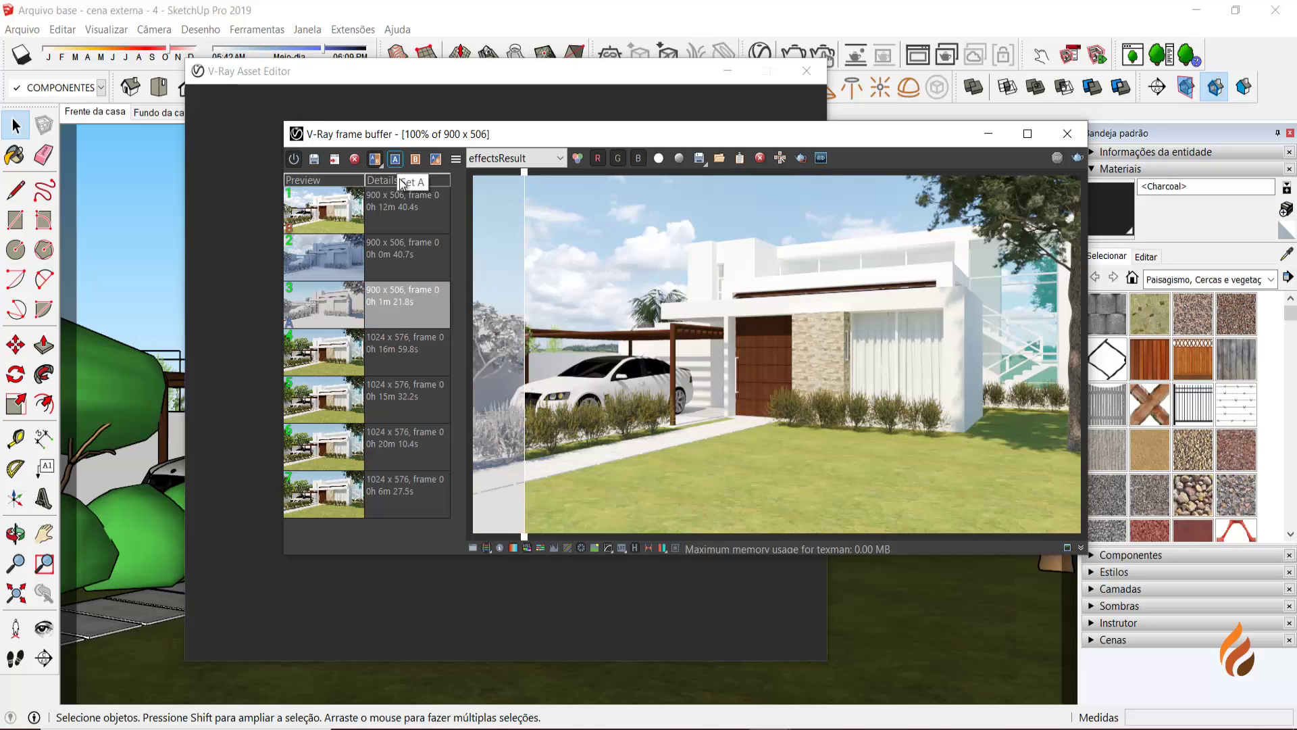
{"action": "left_click", "coordinate": [344, 206]}
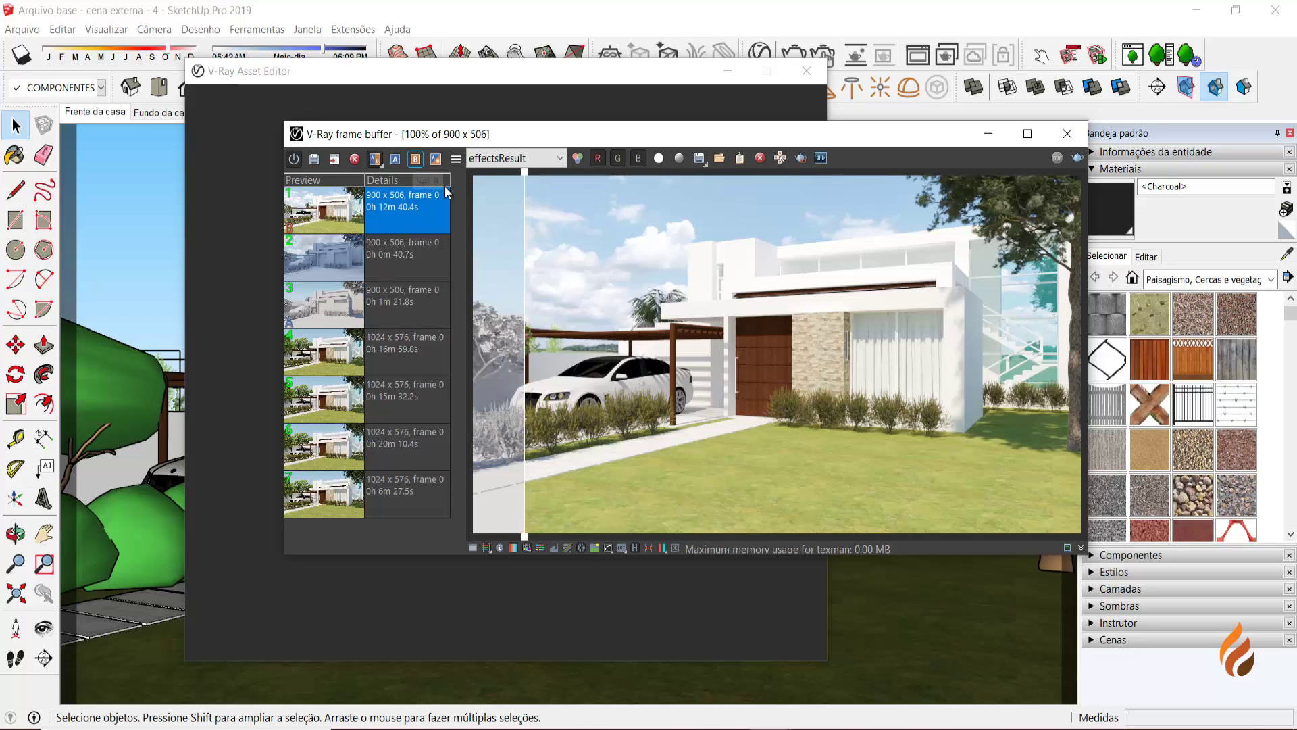
{"action": "left_click_drag", "start_coordinate": [523, 175], "coordinate": [573, 210]}
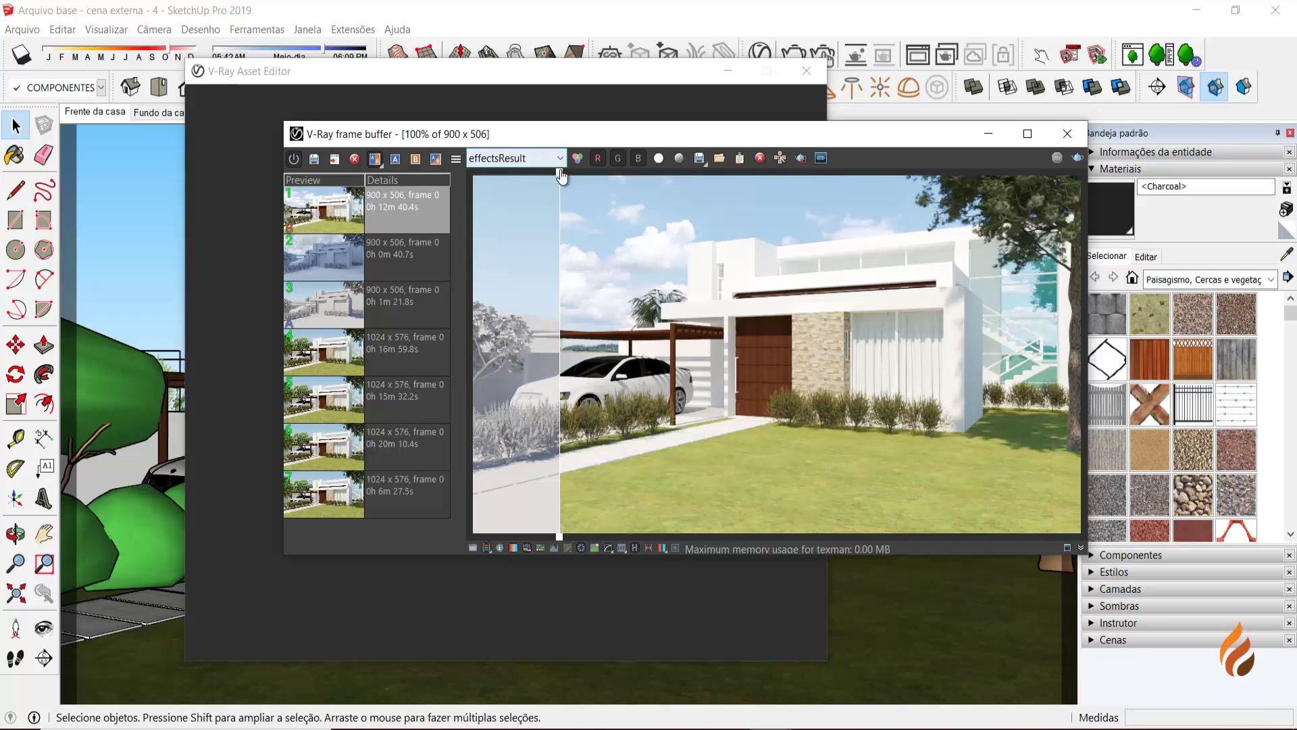
{"action": "left_click_drag", "start_coordinate": [562, 181], "coordinate": [998, 229]}
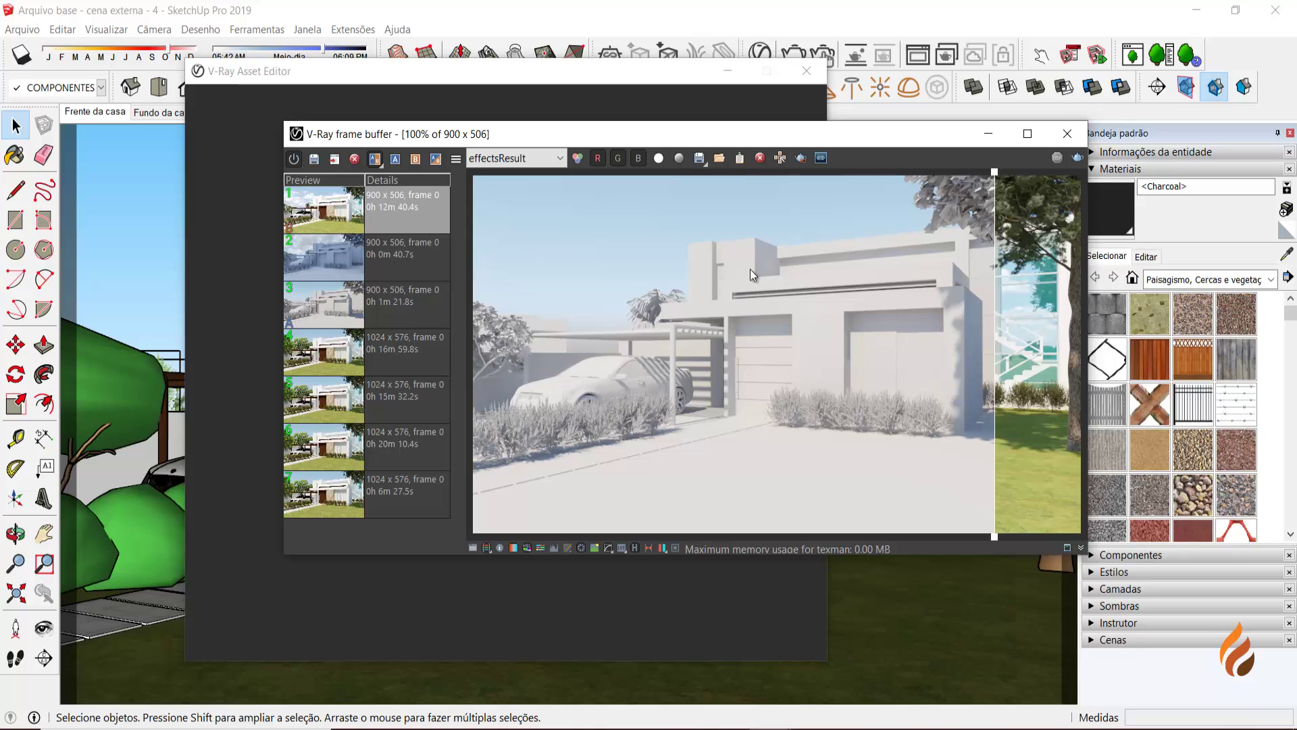
{"action": "left_click_drag", "start_coordinate": [995, 177], "coordinate": [1050, 198]}
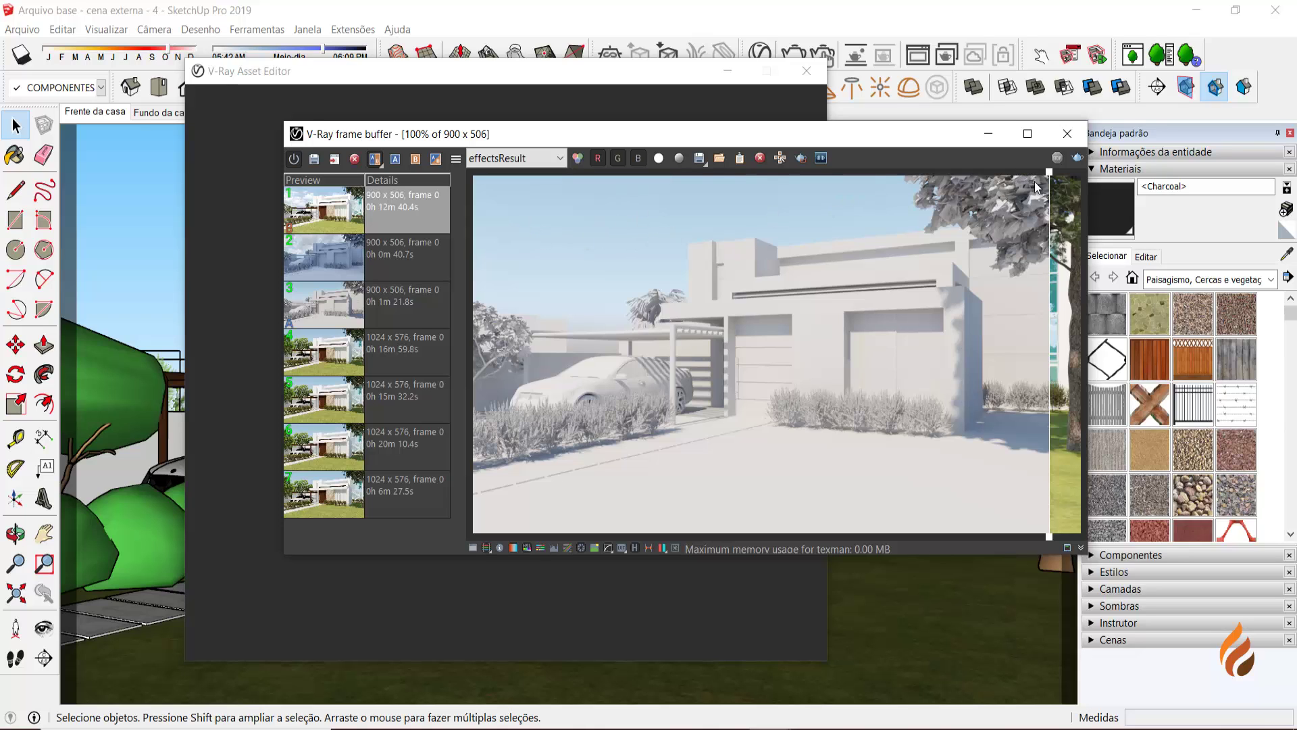
{"action": "left_click_drag", "start_coordinate": [1053, 181], "coordinate": [507, 203]}
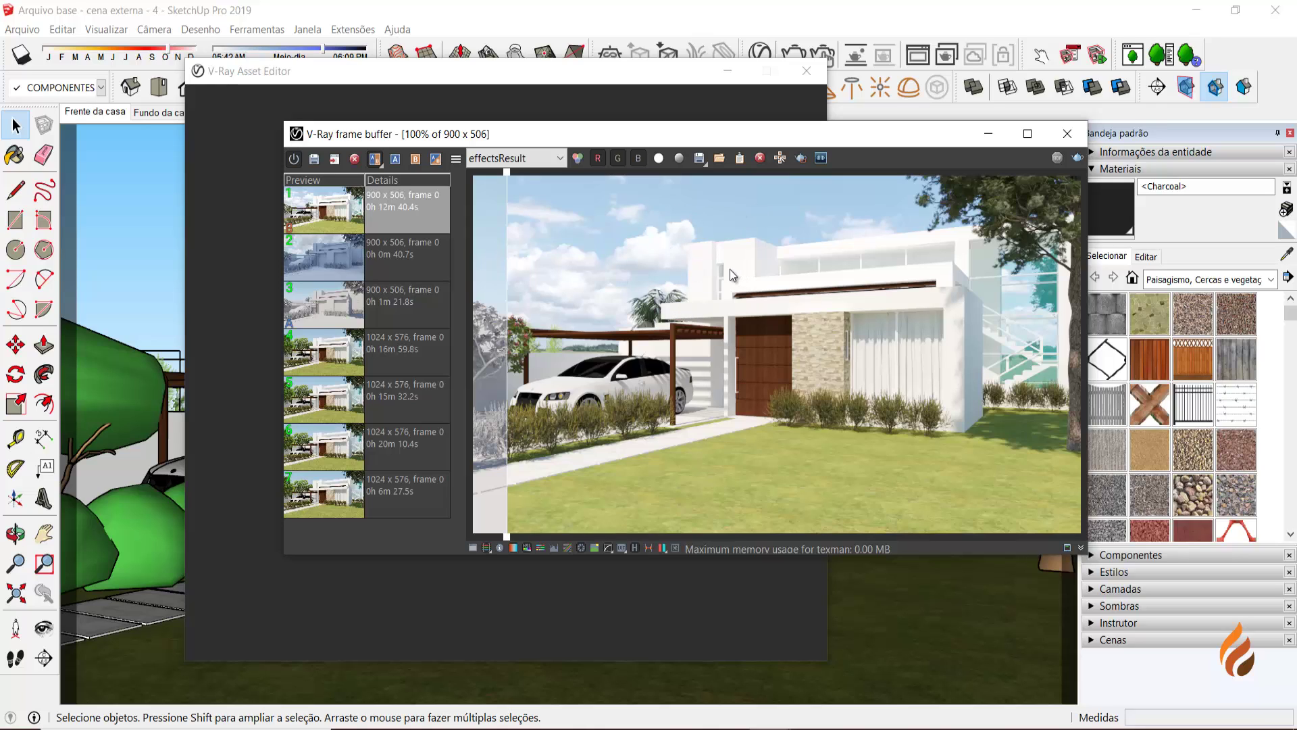
- Set the 1024 x 576 history render of 16m 59.8s as image A and compare it with the new textured render
{"action": "left_click", "coordinate": [362, 361]}
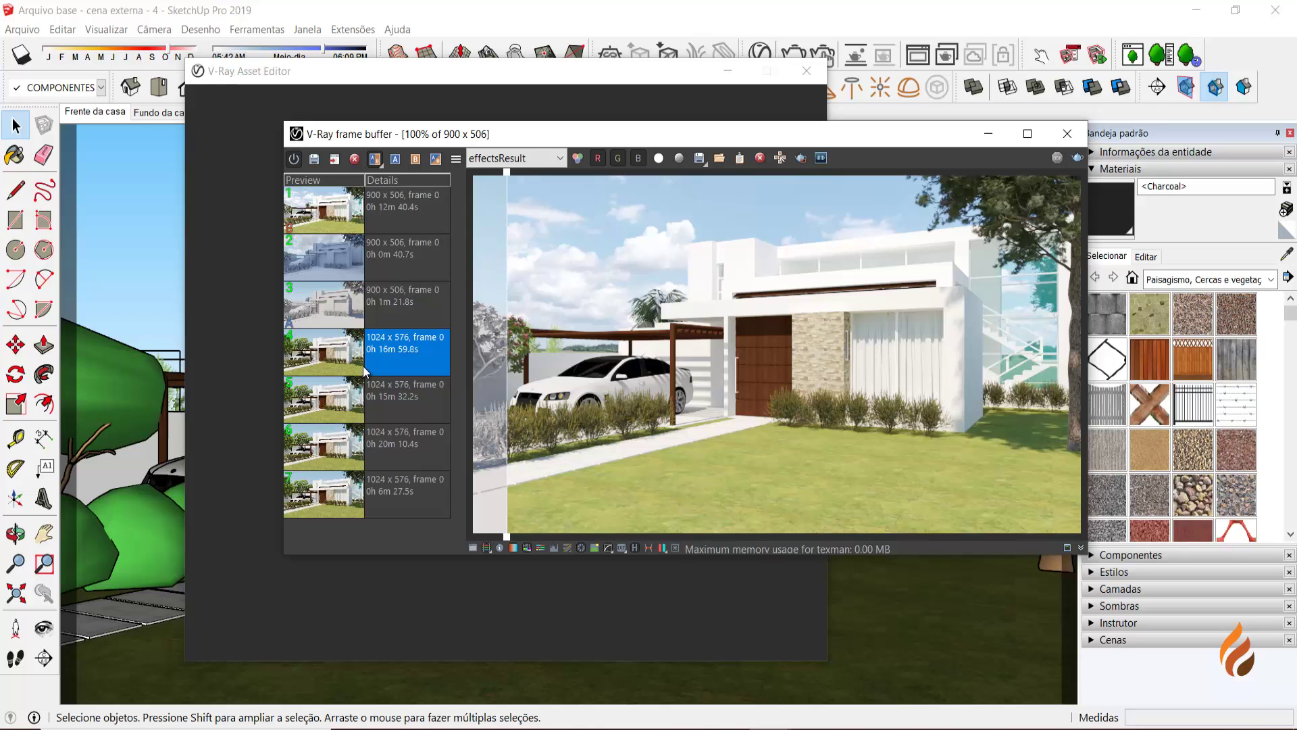
{"action": "left_click", "coordinate": [395, 160]}
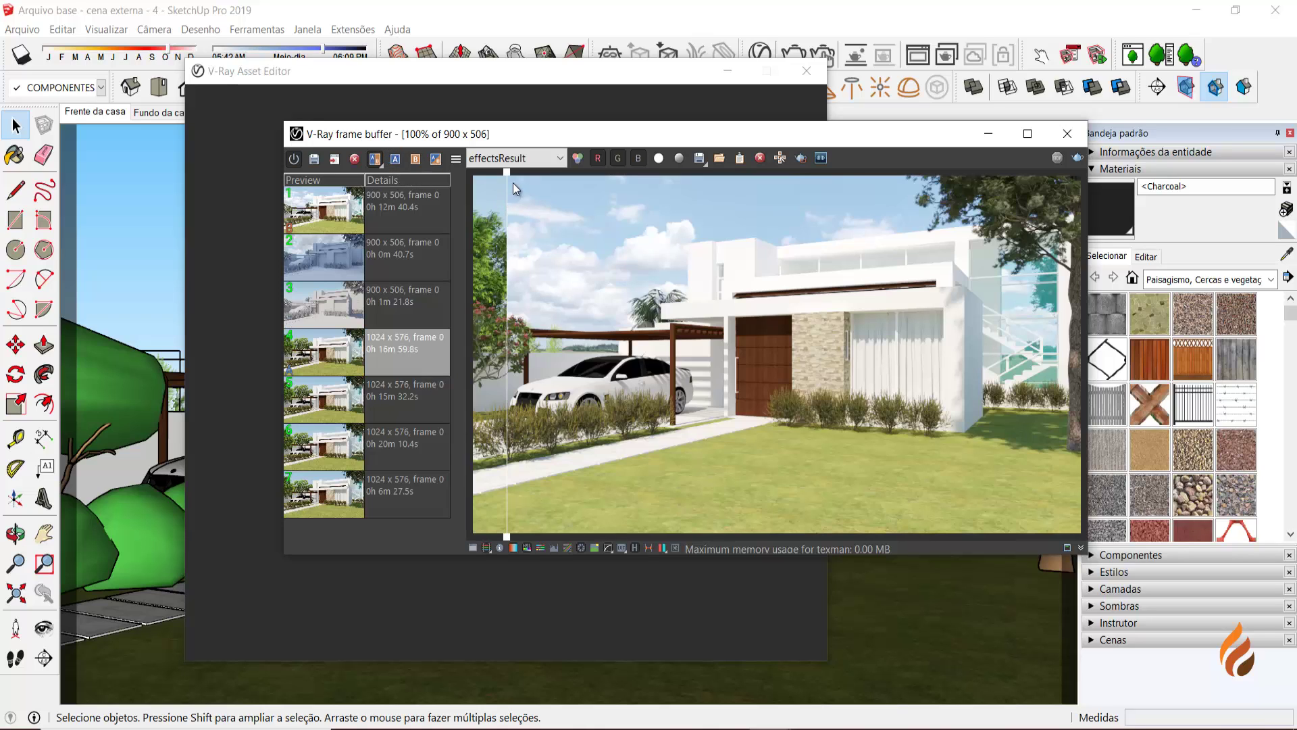
{"action": "left_click_drag", "start_coordinate": [508, 179], "coordinate": [1011, 297]}
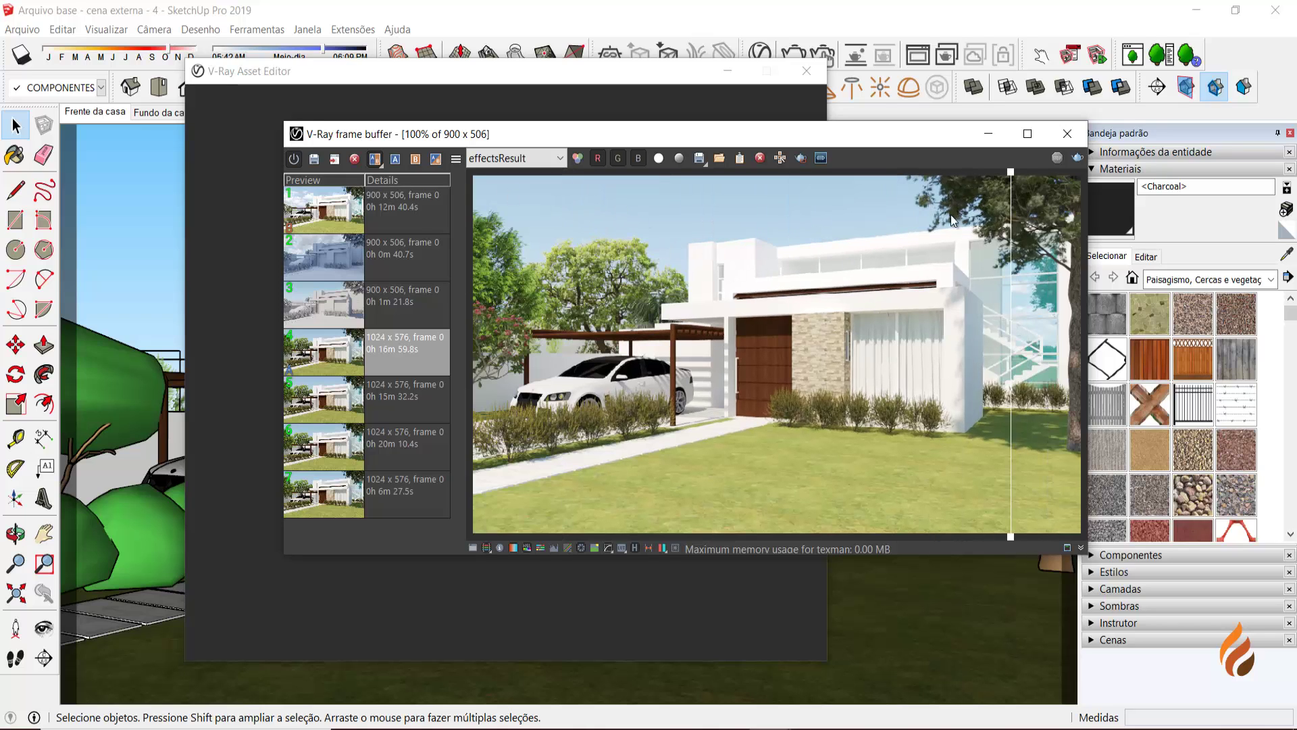
{"action": "left_click_drag", "start_coordinate": [1020, 177], "coordinate": [476, 135]}
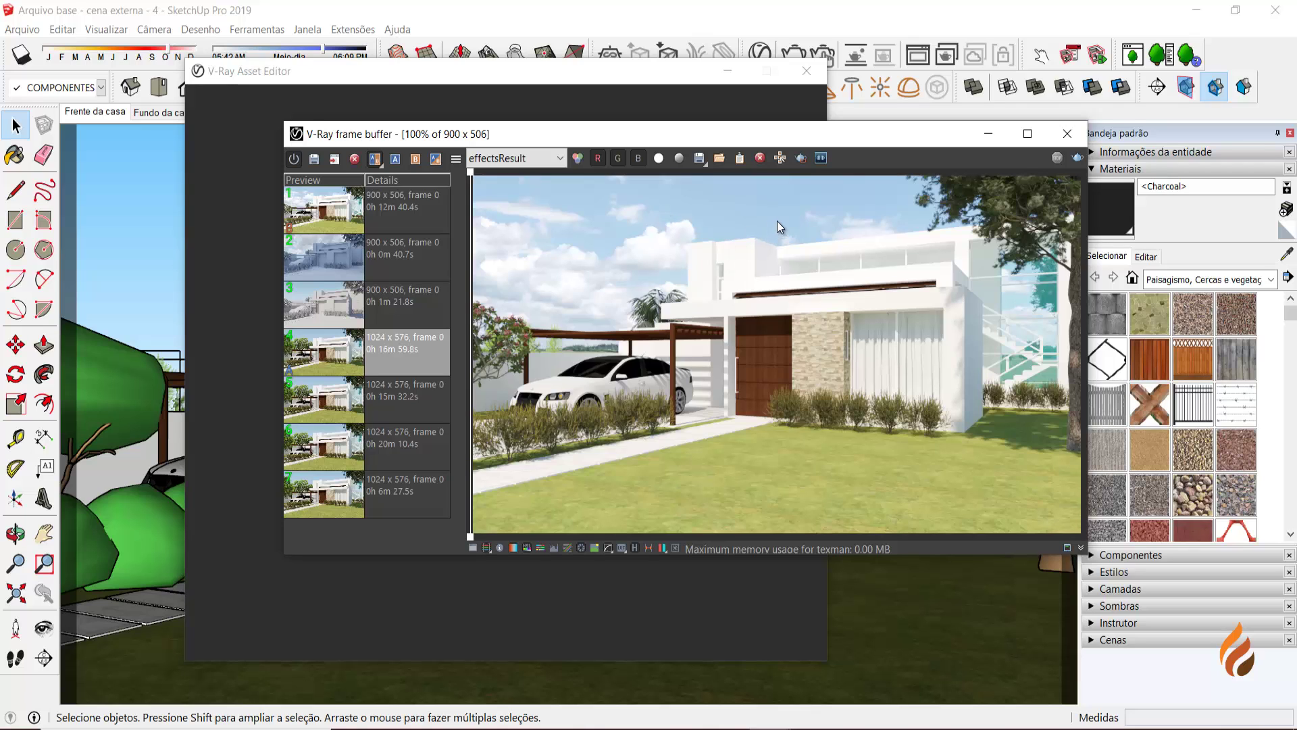
{"action": "left_click_drag", "start_coordinate": [481, 169], "coordinate": [467, 145]}
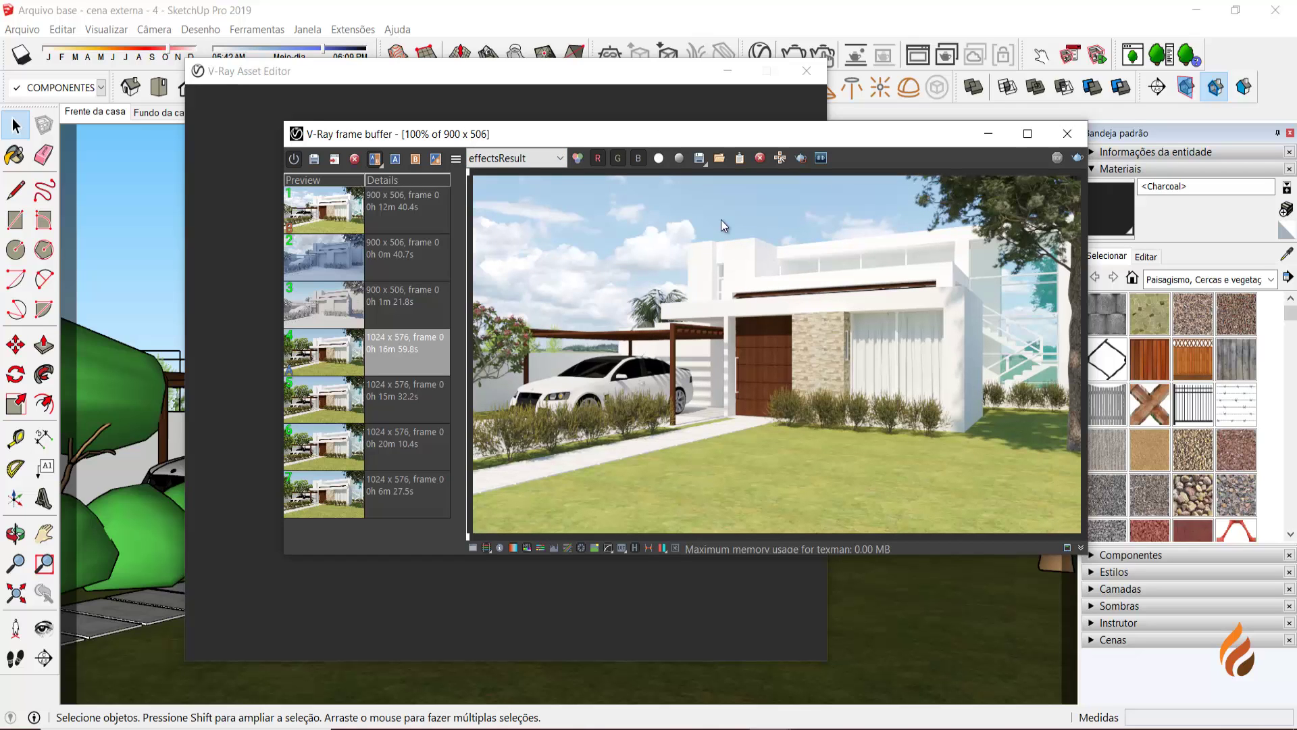